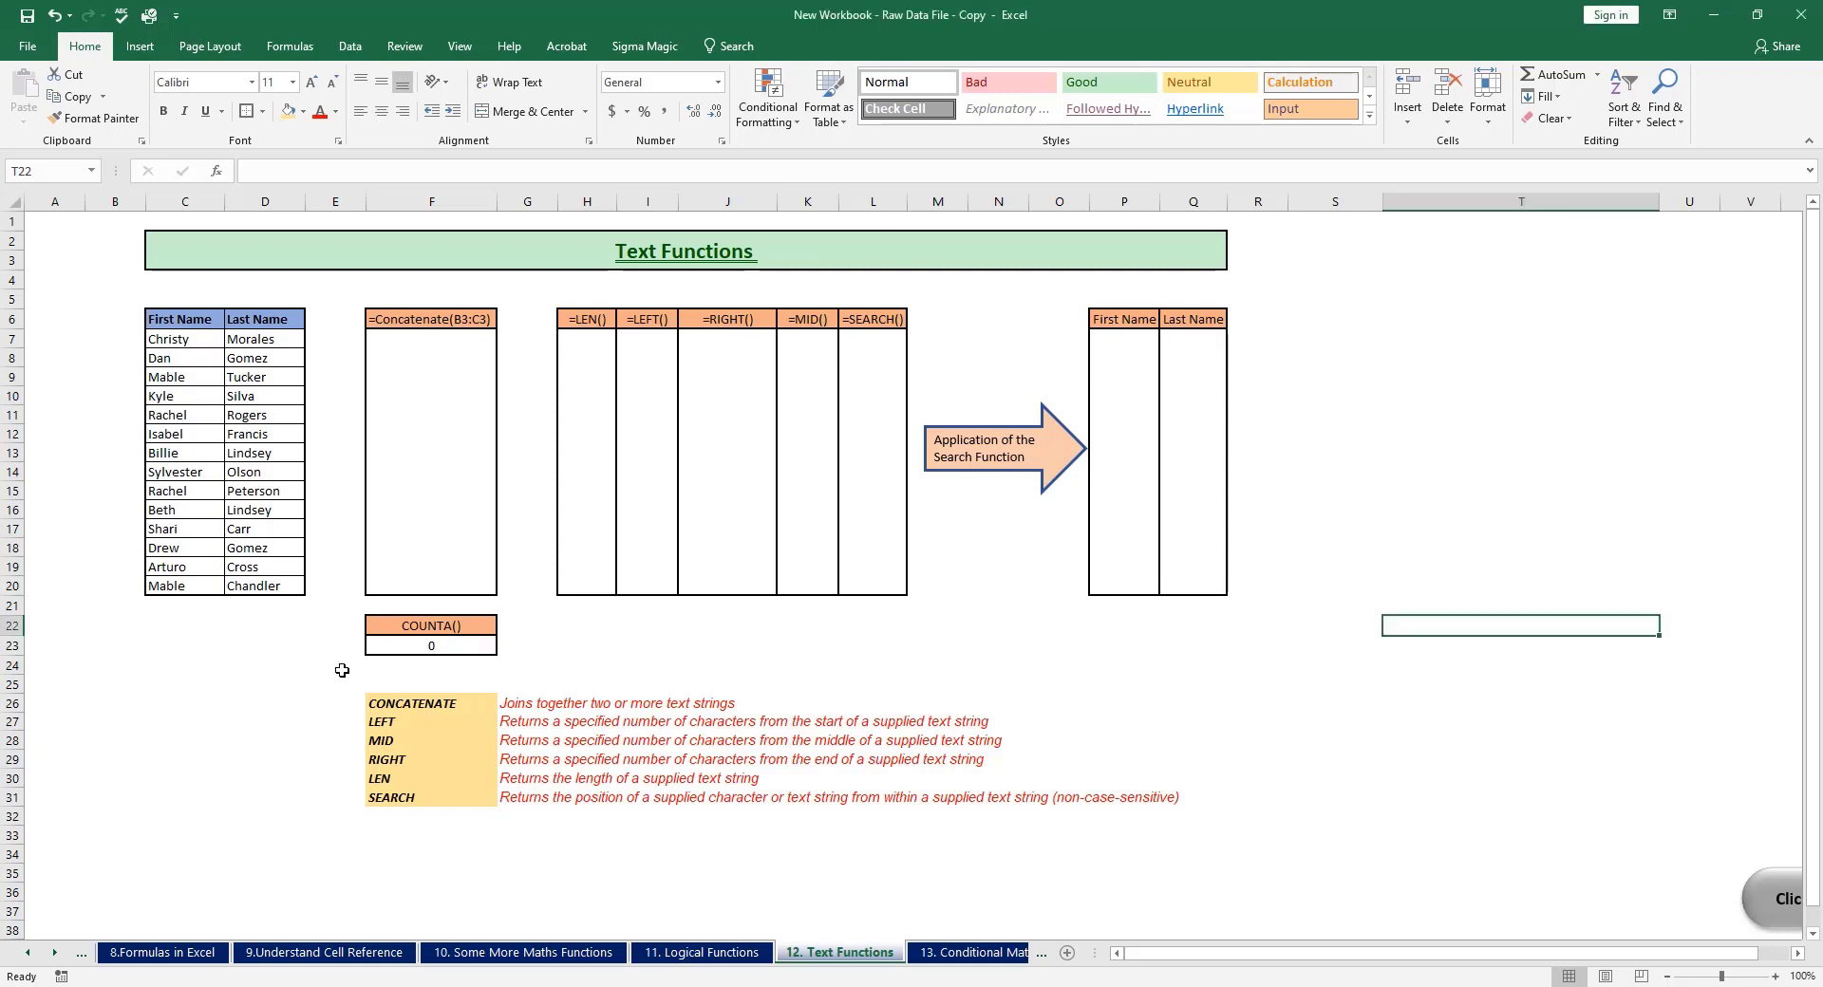
left_click(187, 319)
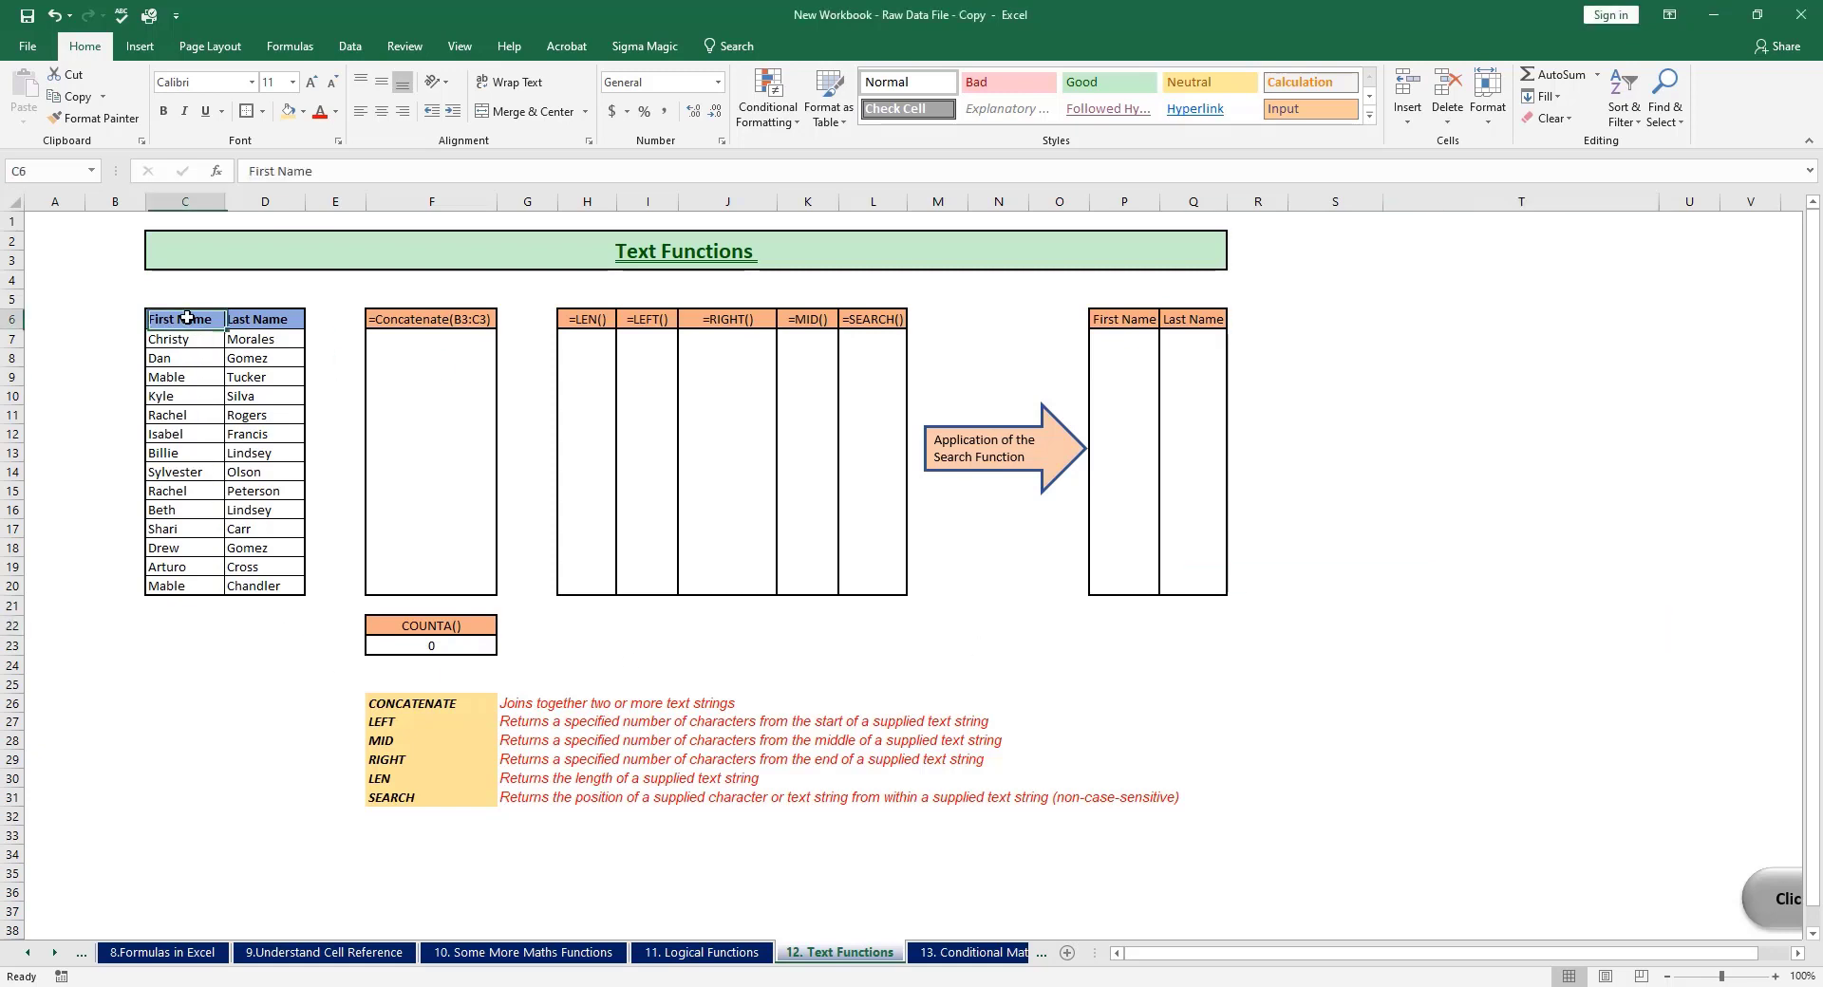
left_click_drag(187, 319, 179, 581)
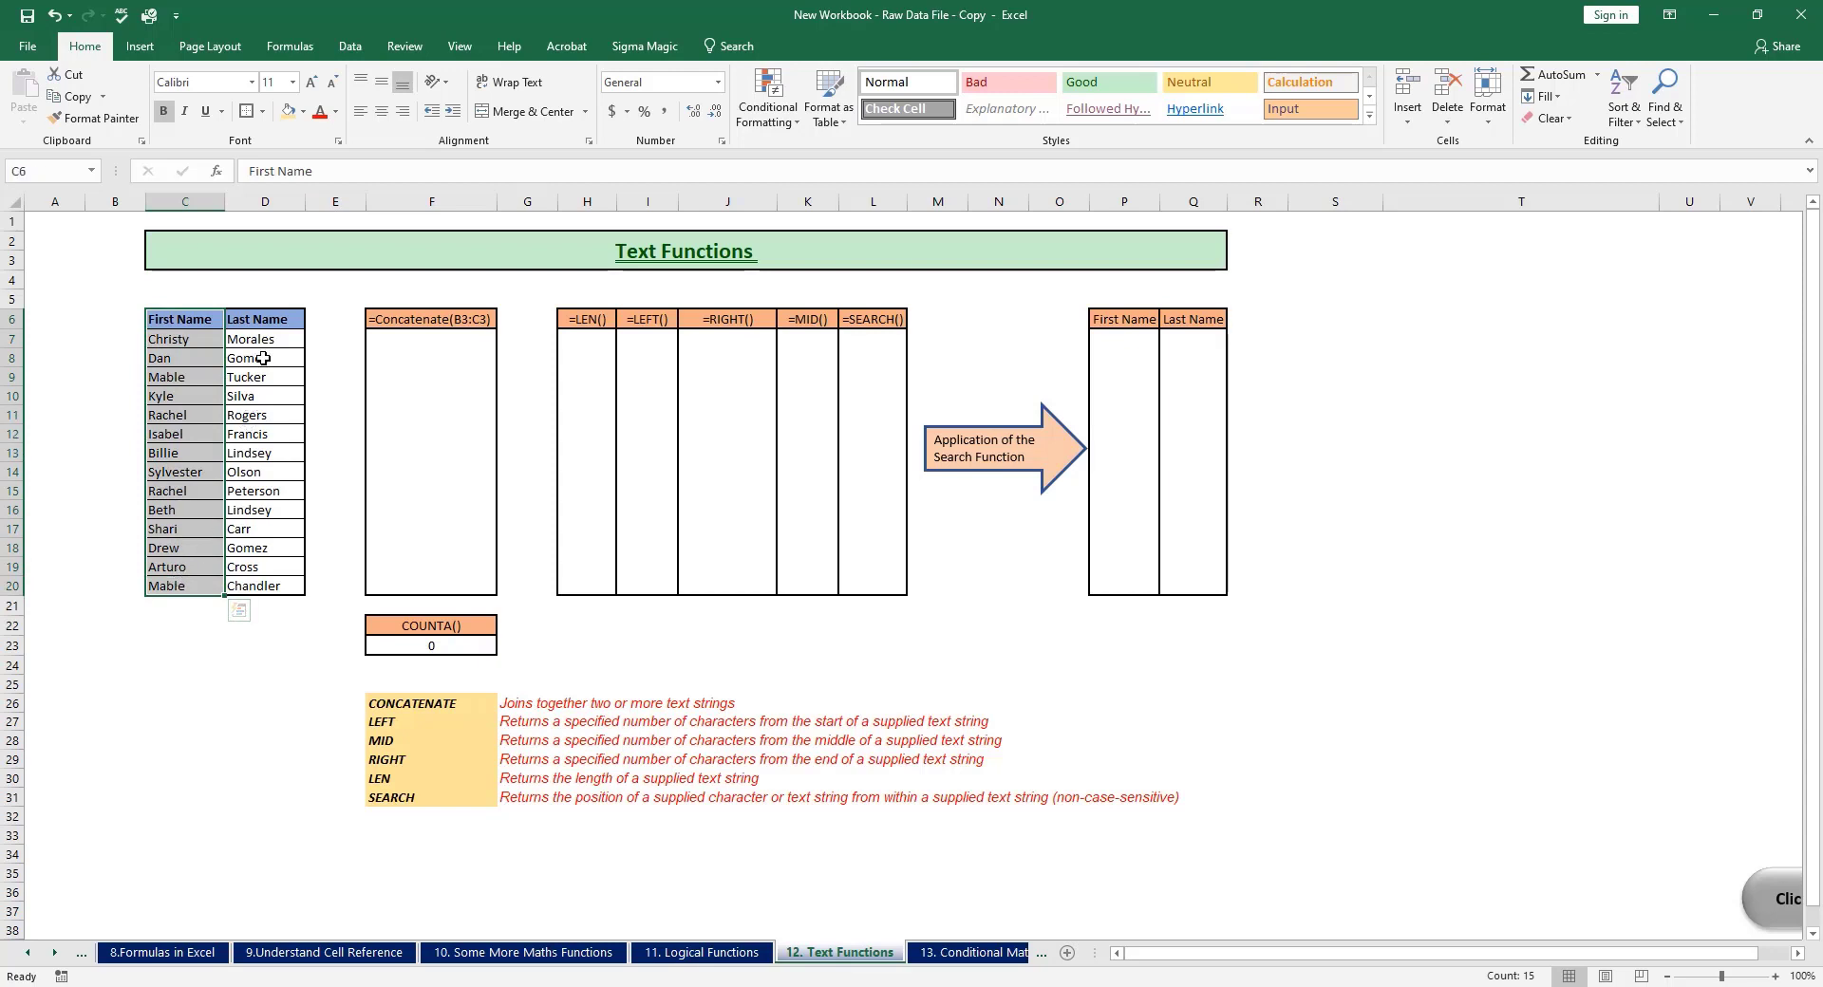
left_click_drag(266, 323, 255, 590)
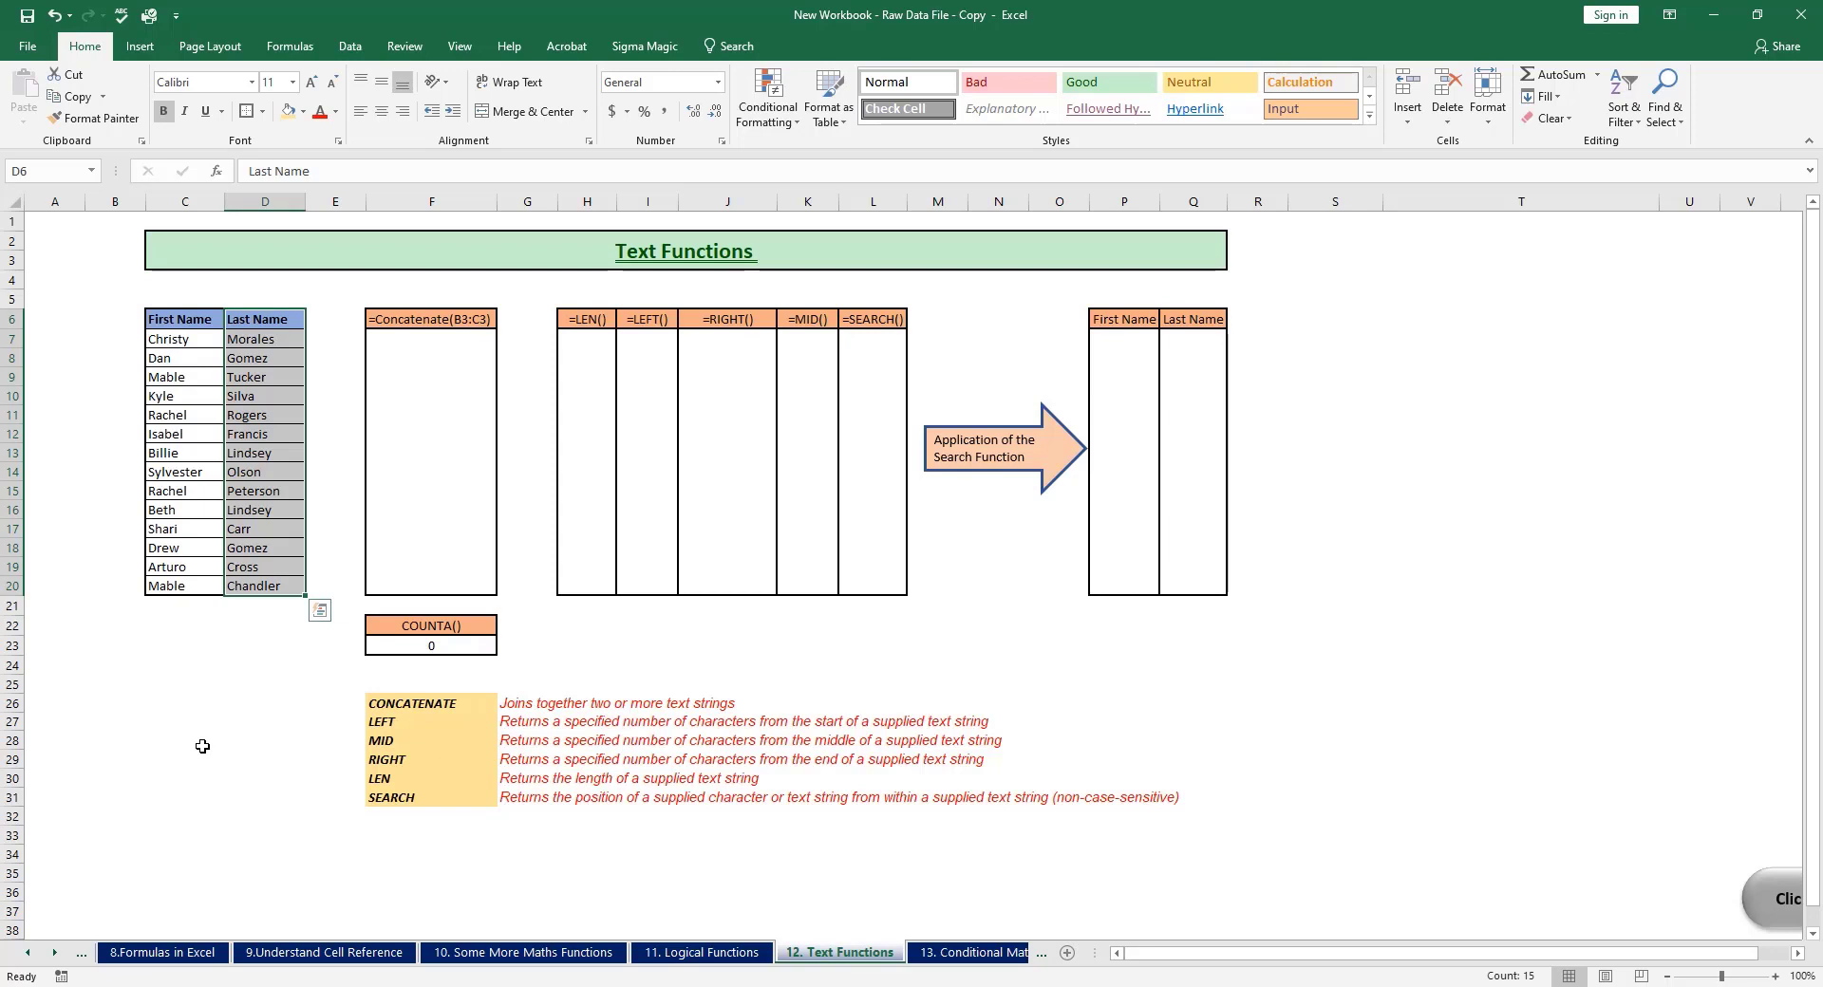
Step: Enter a CONCATENATE formula in F7 joining the first name in C7 and the last name in D7
left_click(417, 339)
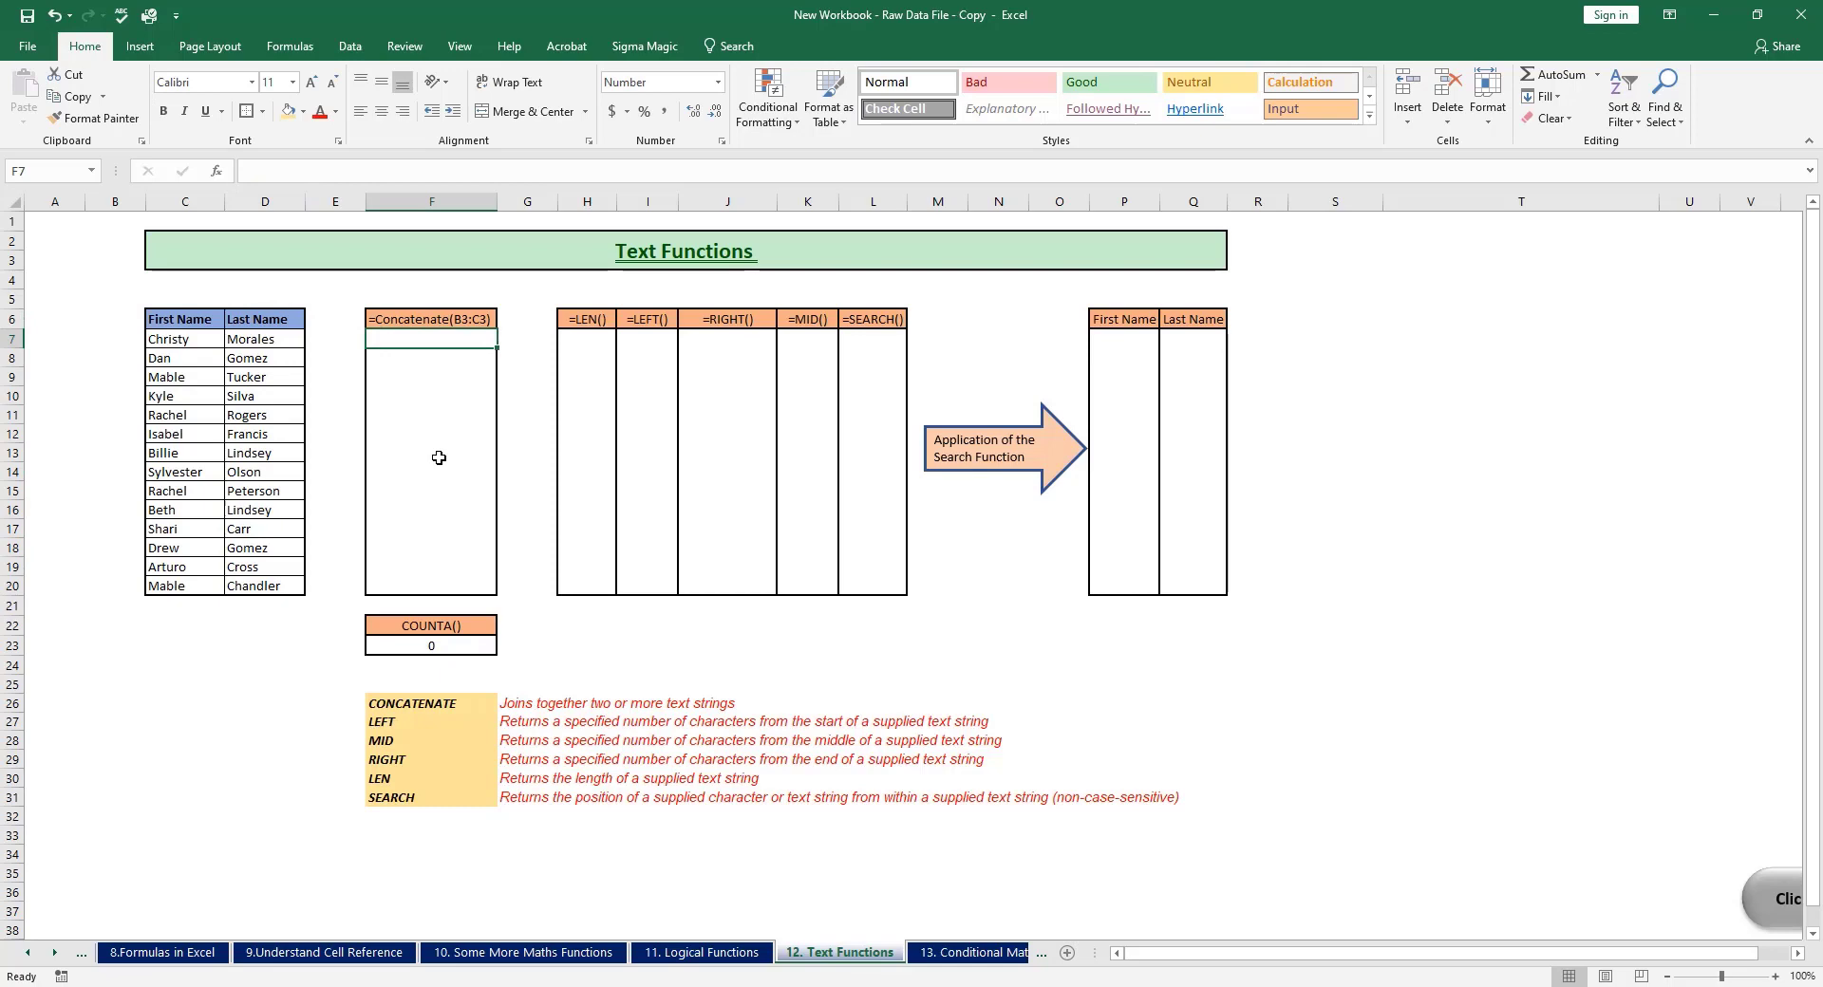
type("=con")
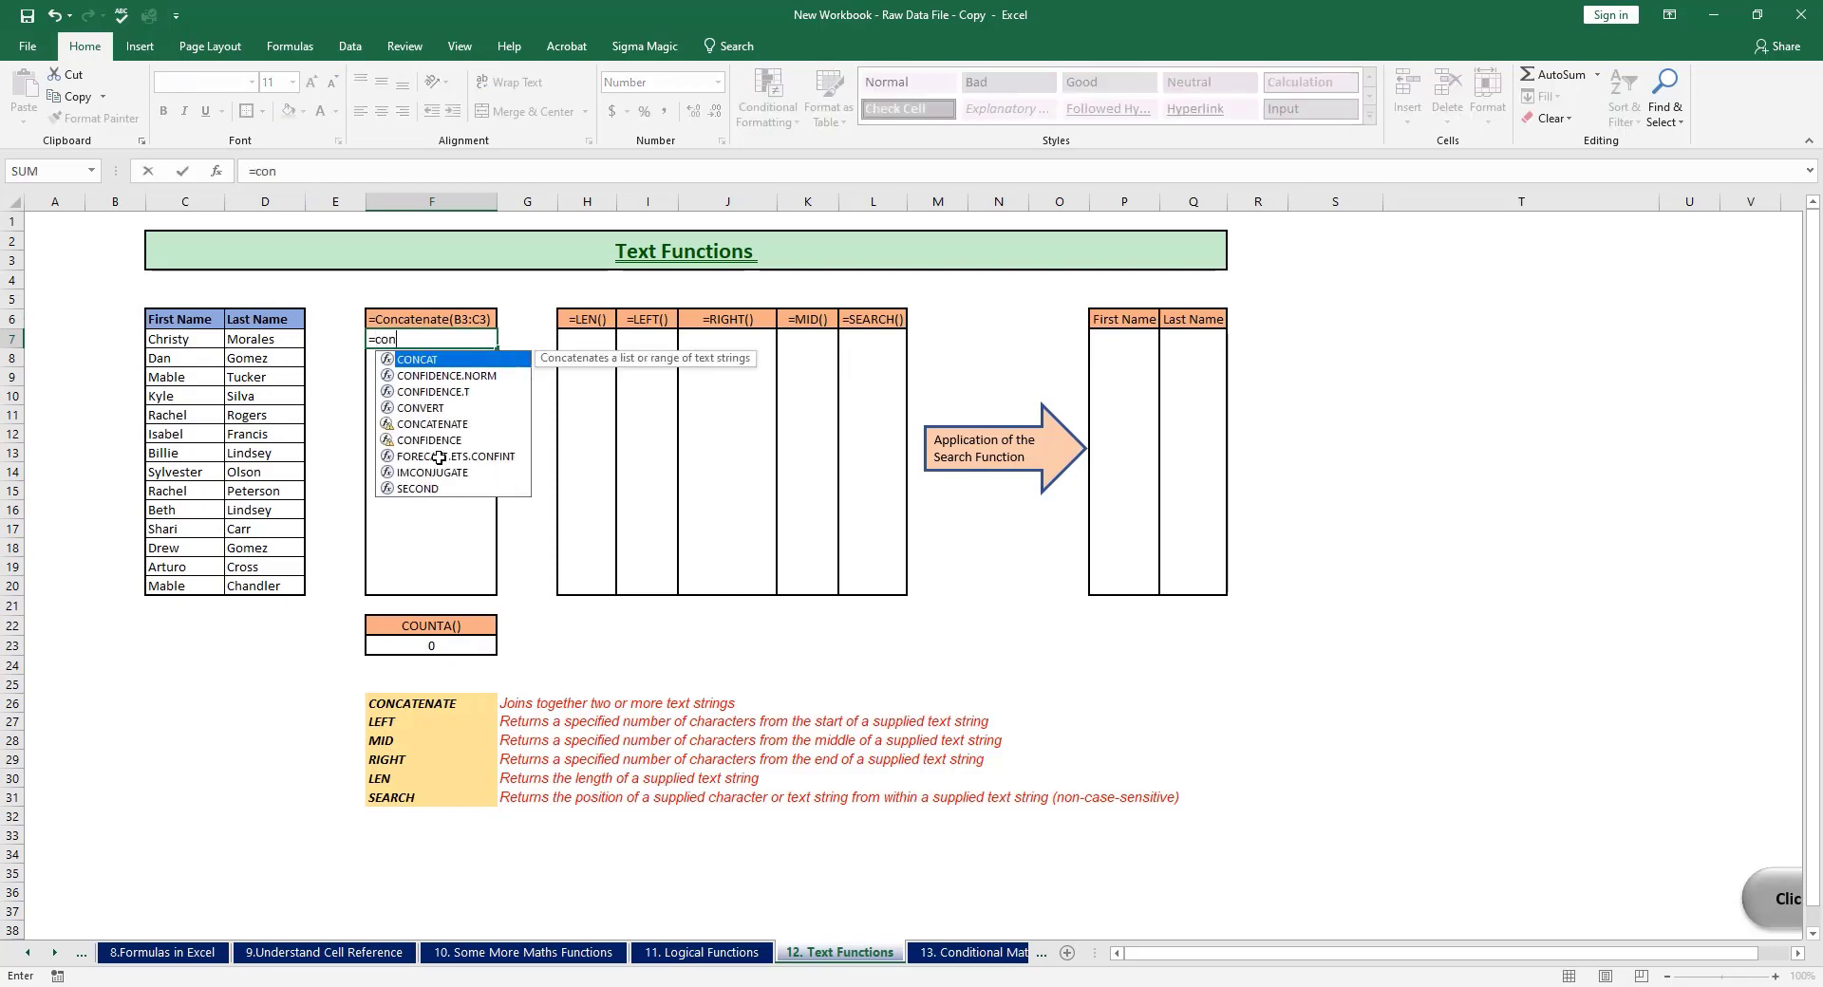
type("catenate")
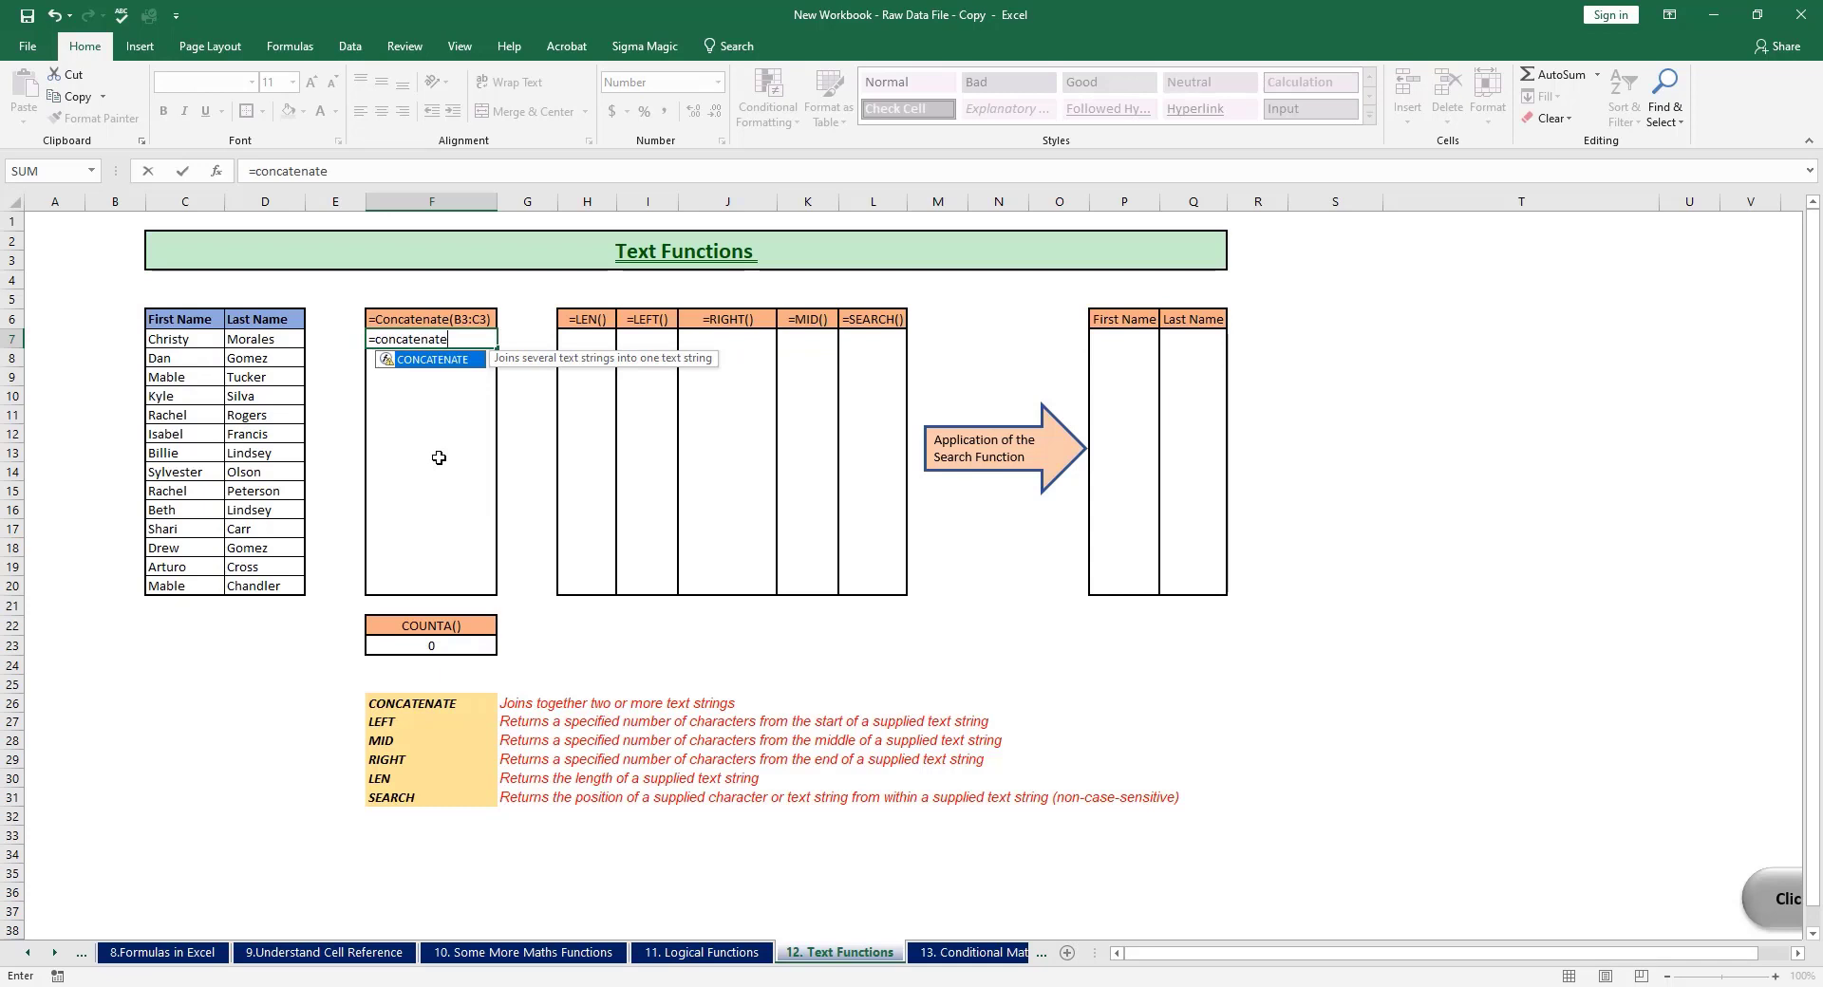
type("(")
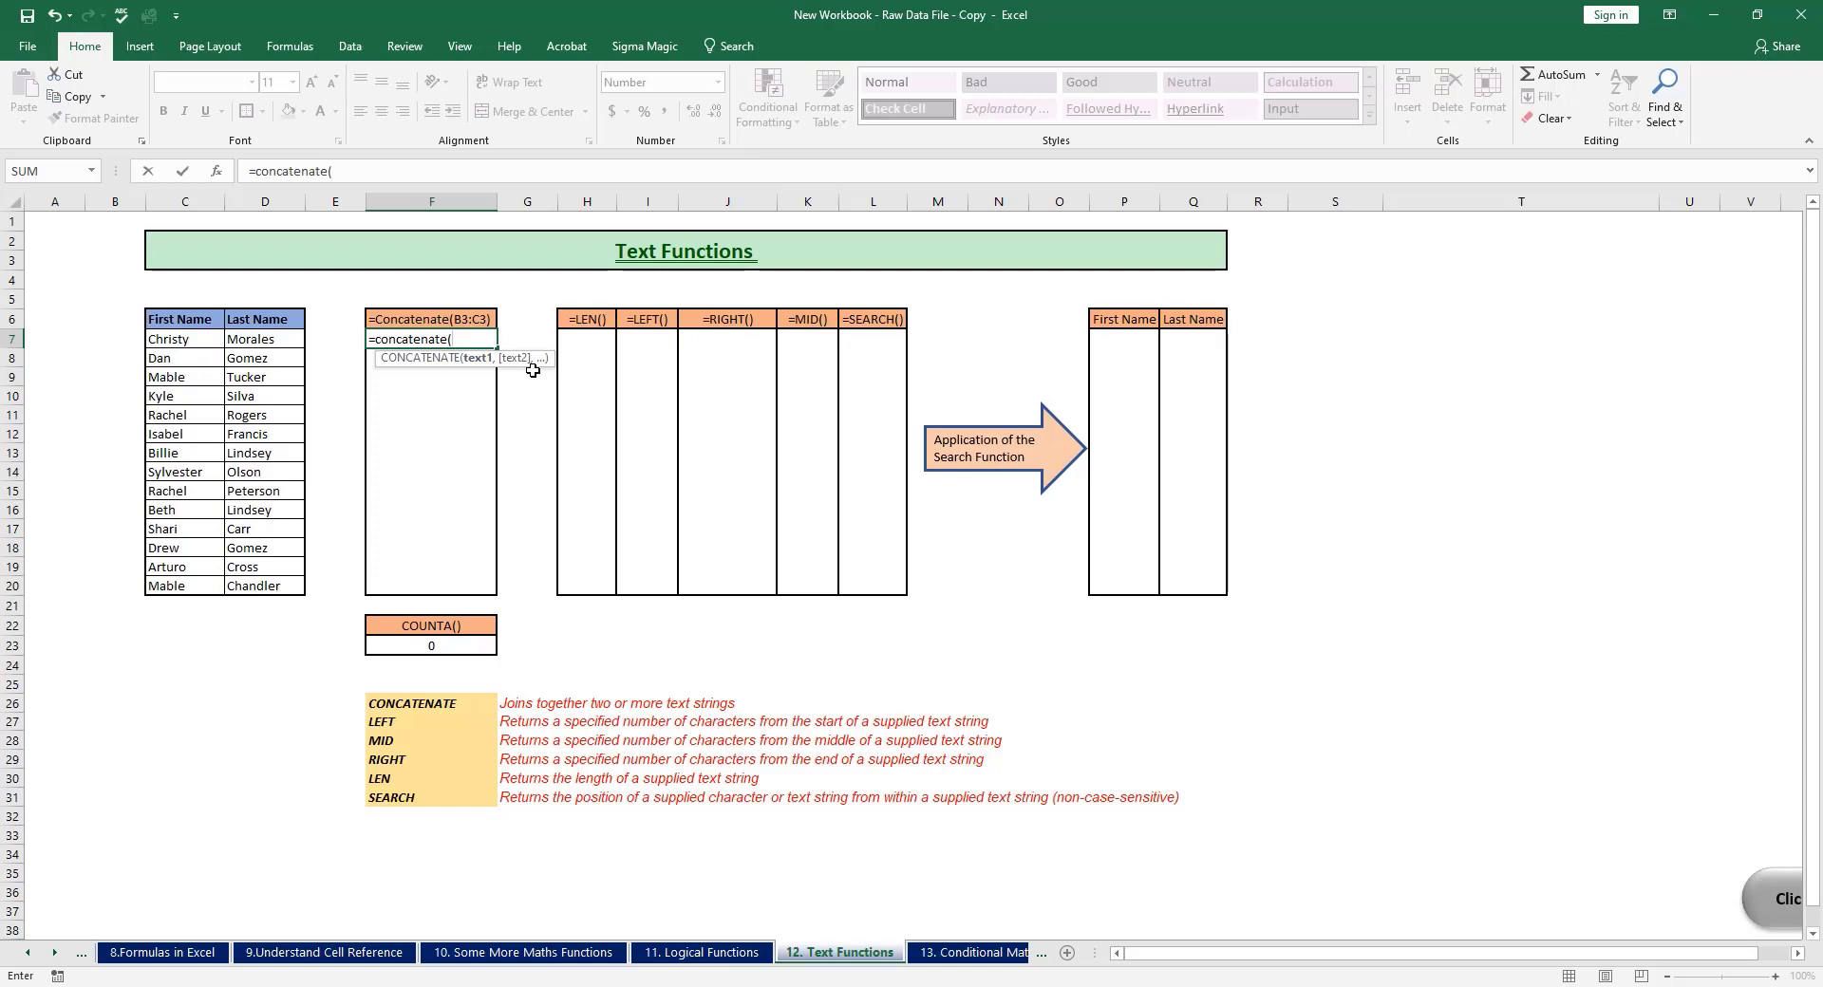
left_click(194, 341)
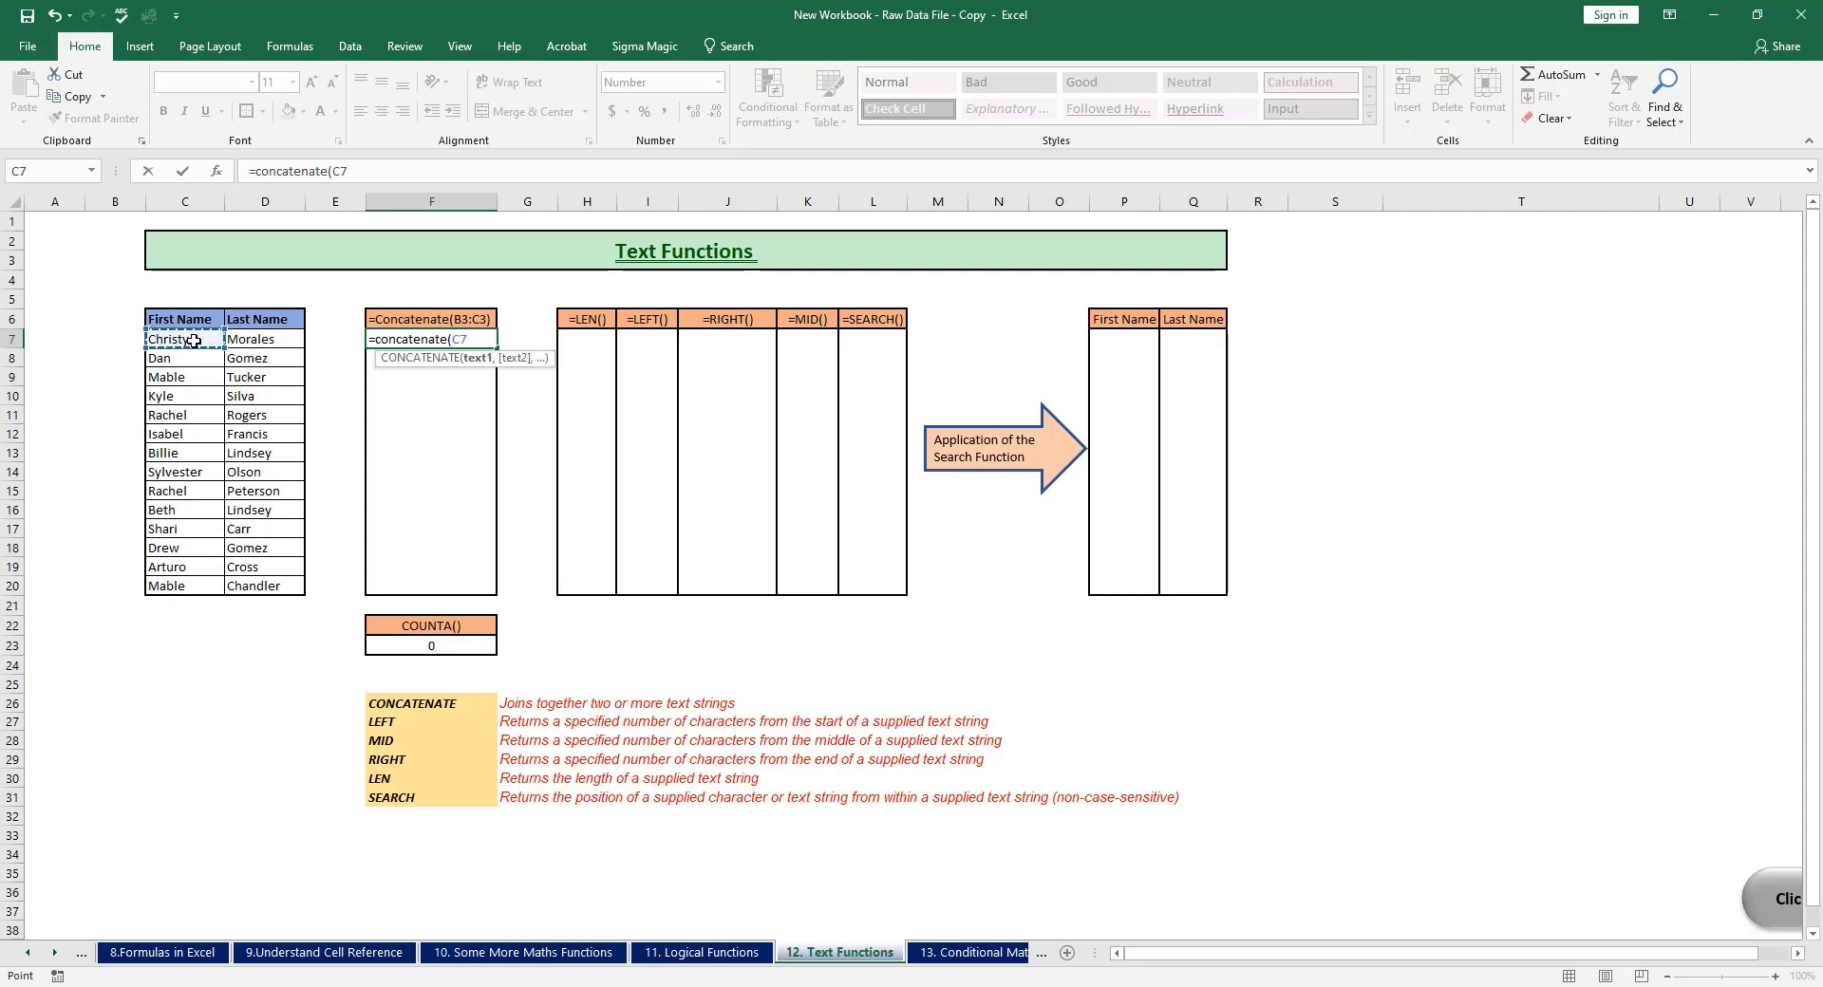
type(",")
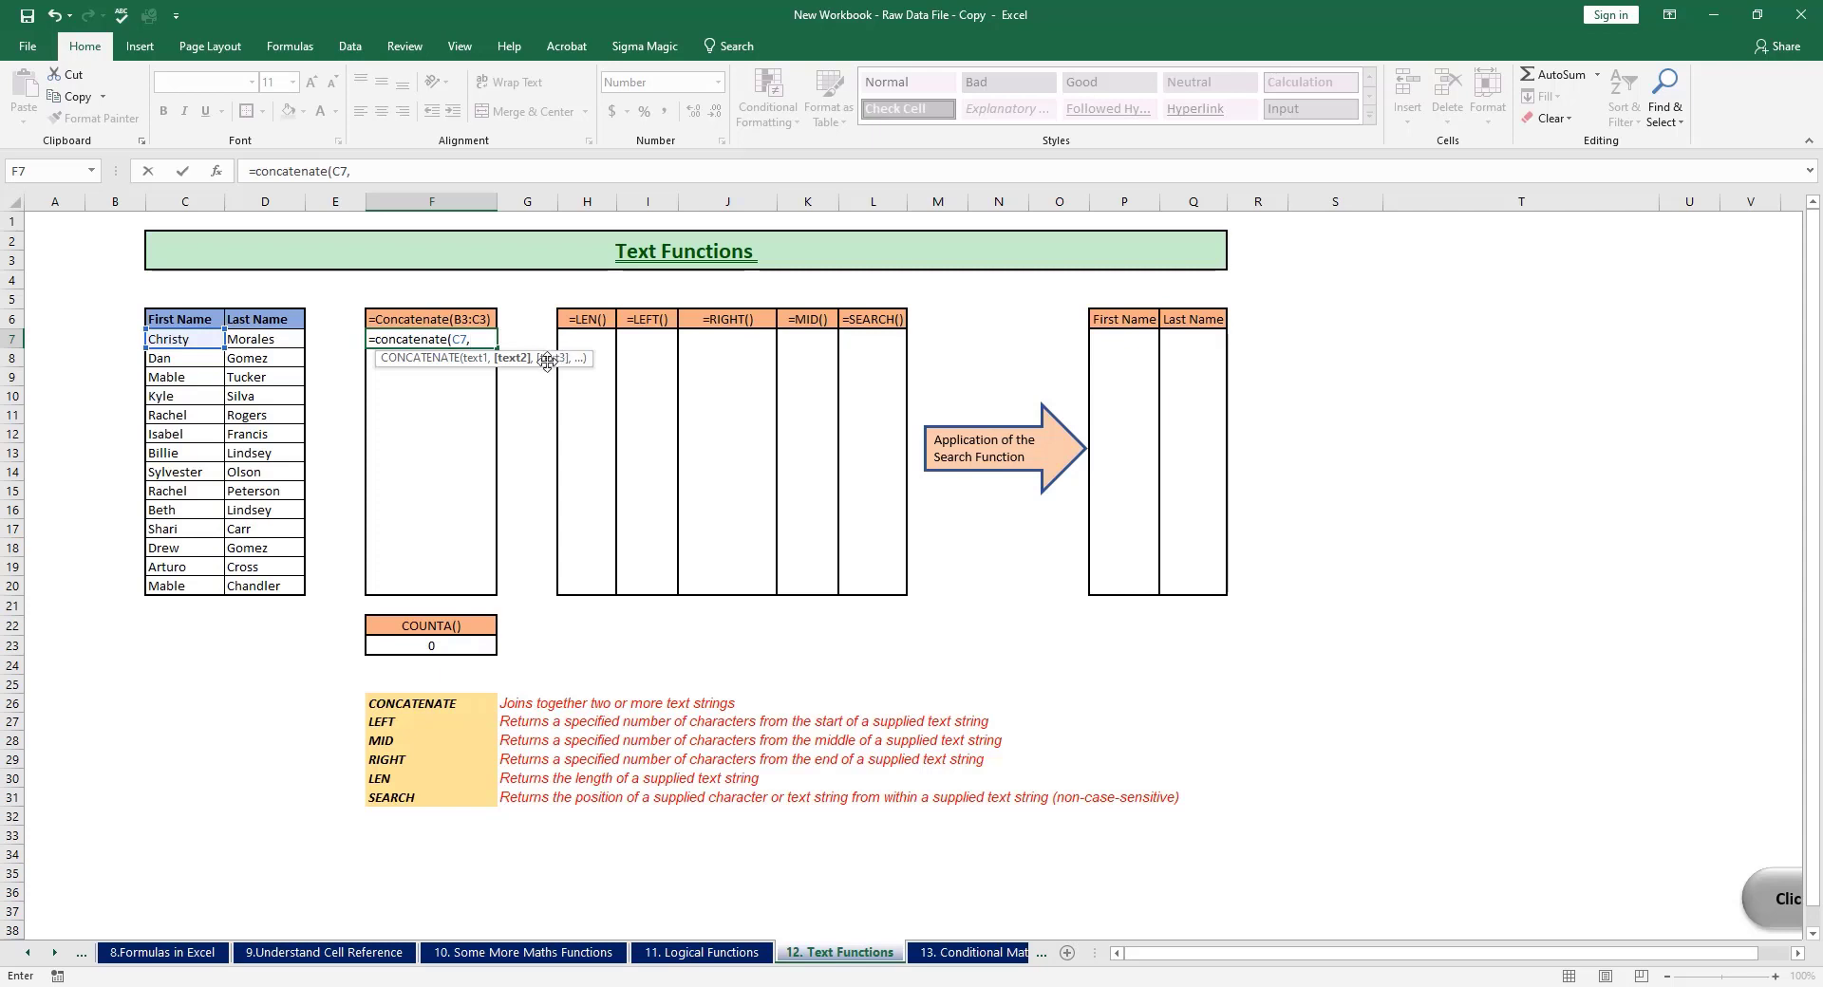
left_click(271, 340)
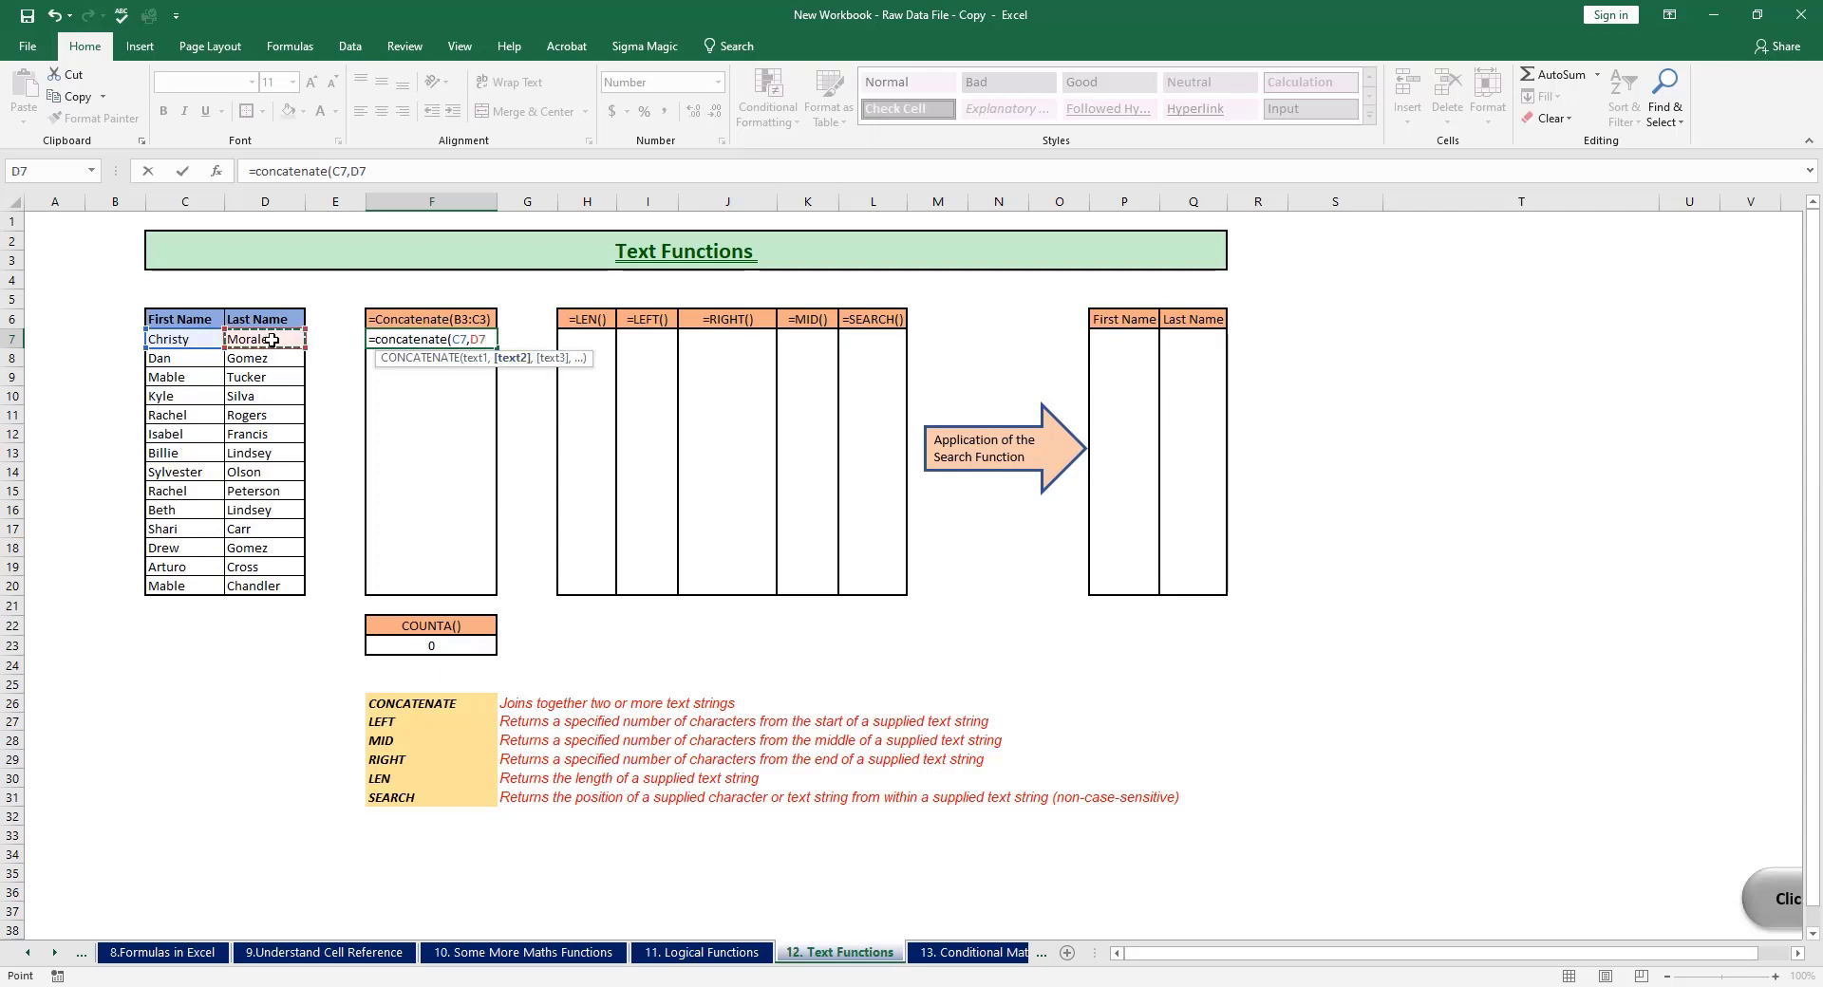
type(")")
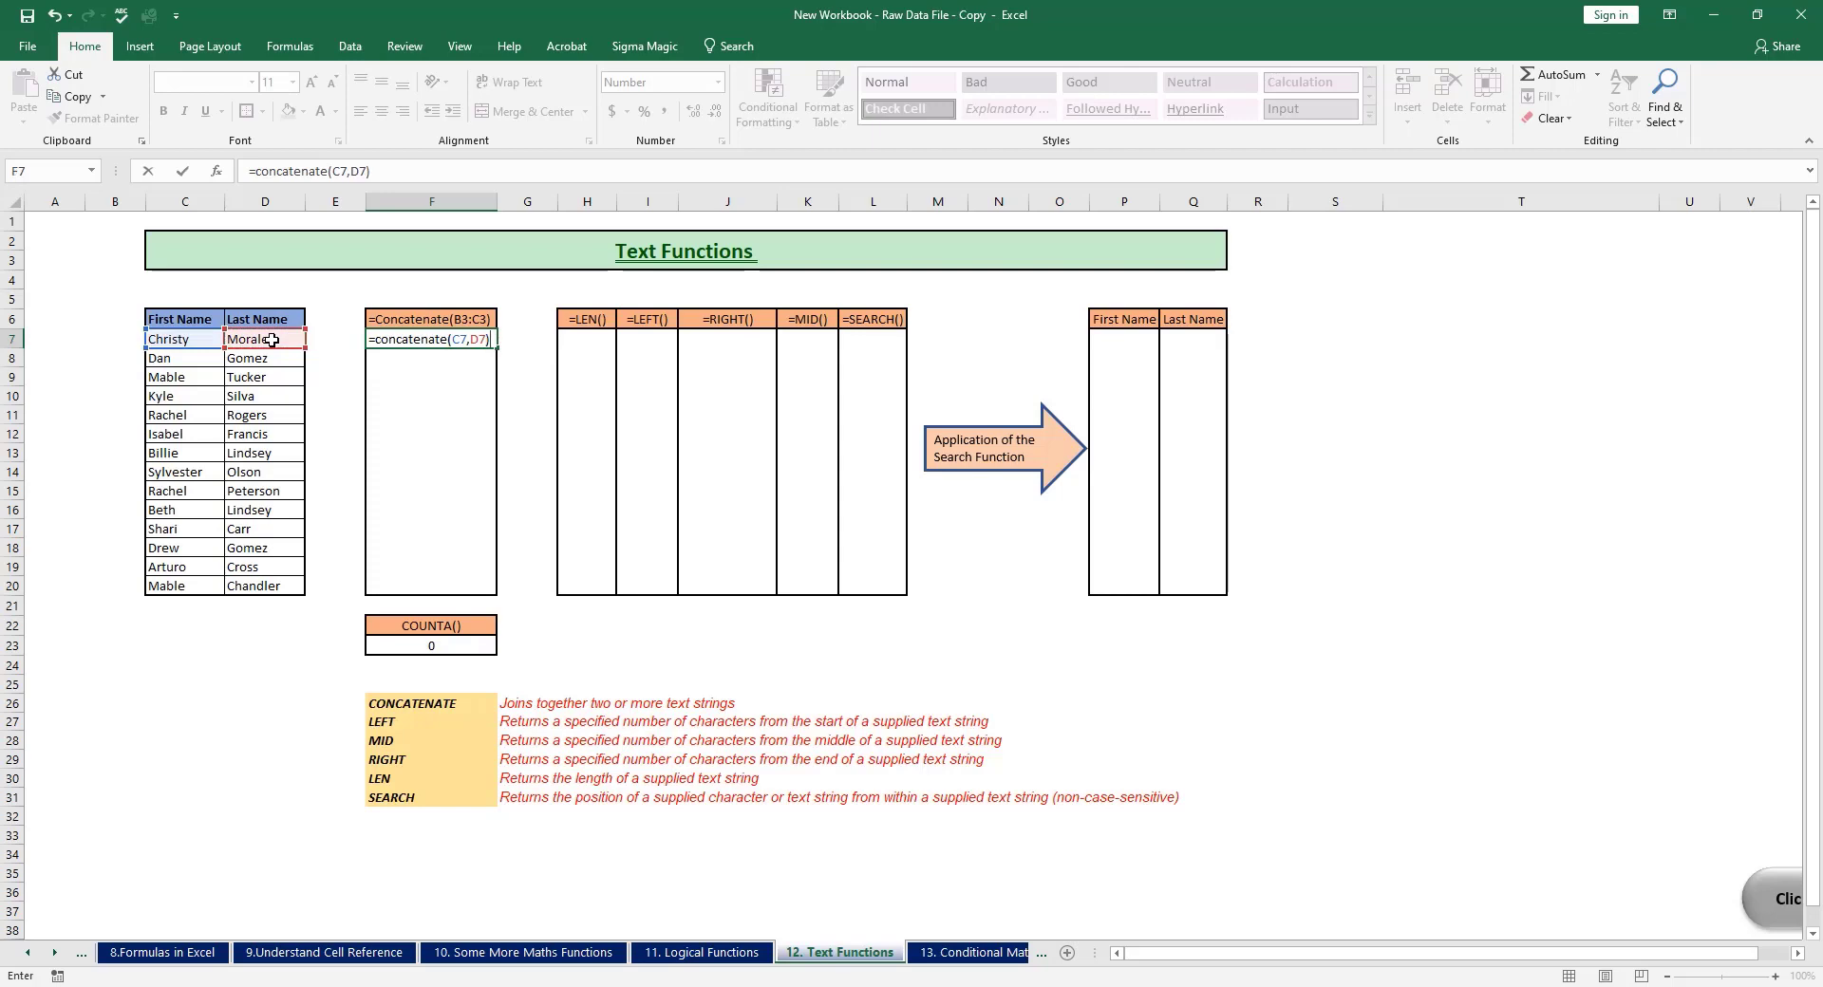
key("Return")
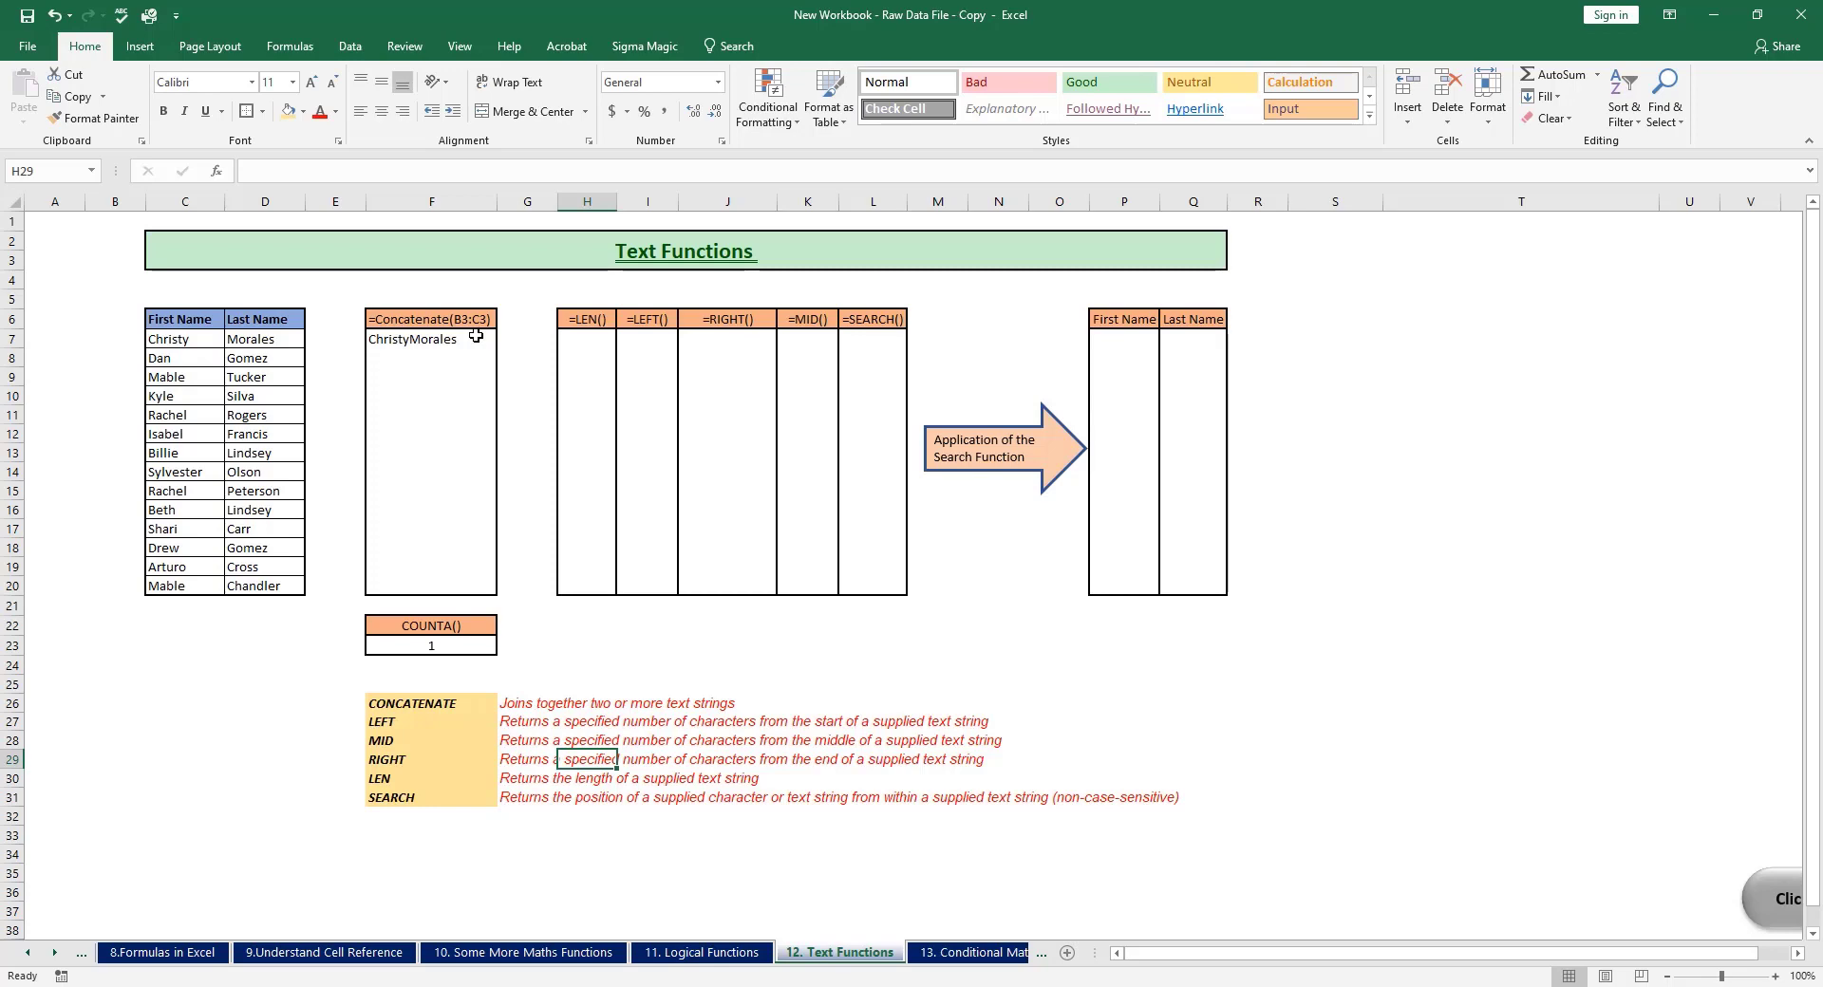
Step: Rewrite the F7 formula as =CONCATENATE(C7," ",D7) to add a space between the names, and fill it down to F20
left_click(476, 336)
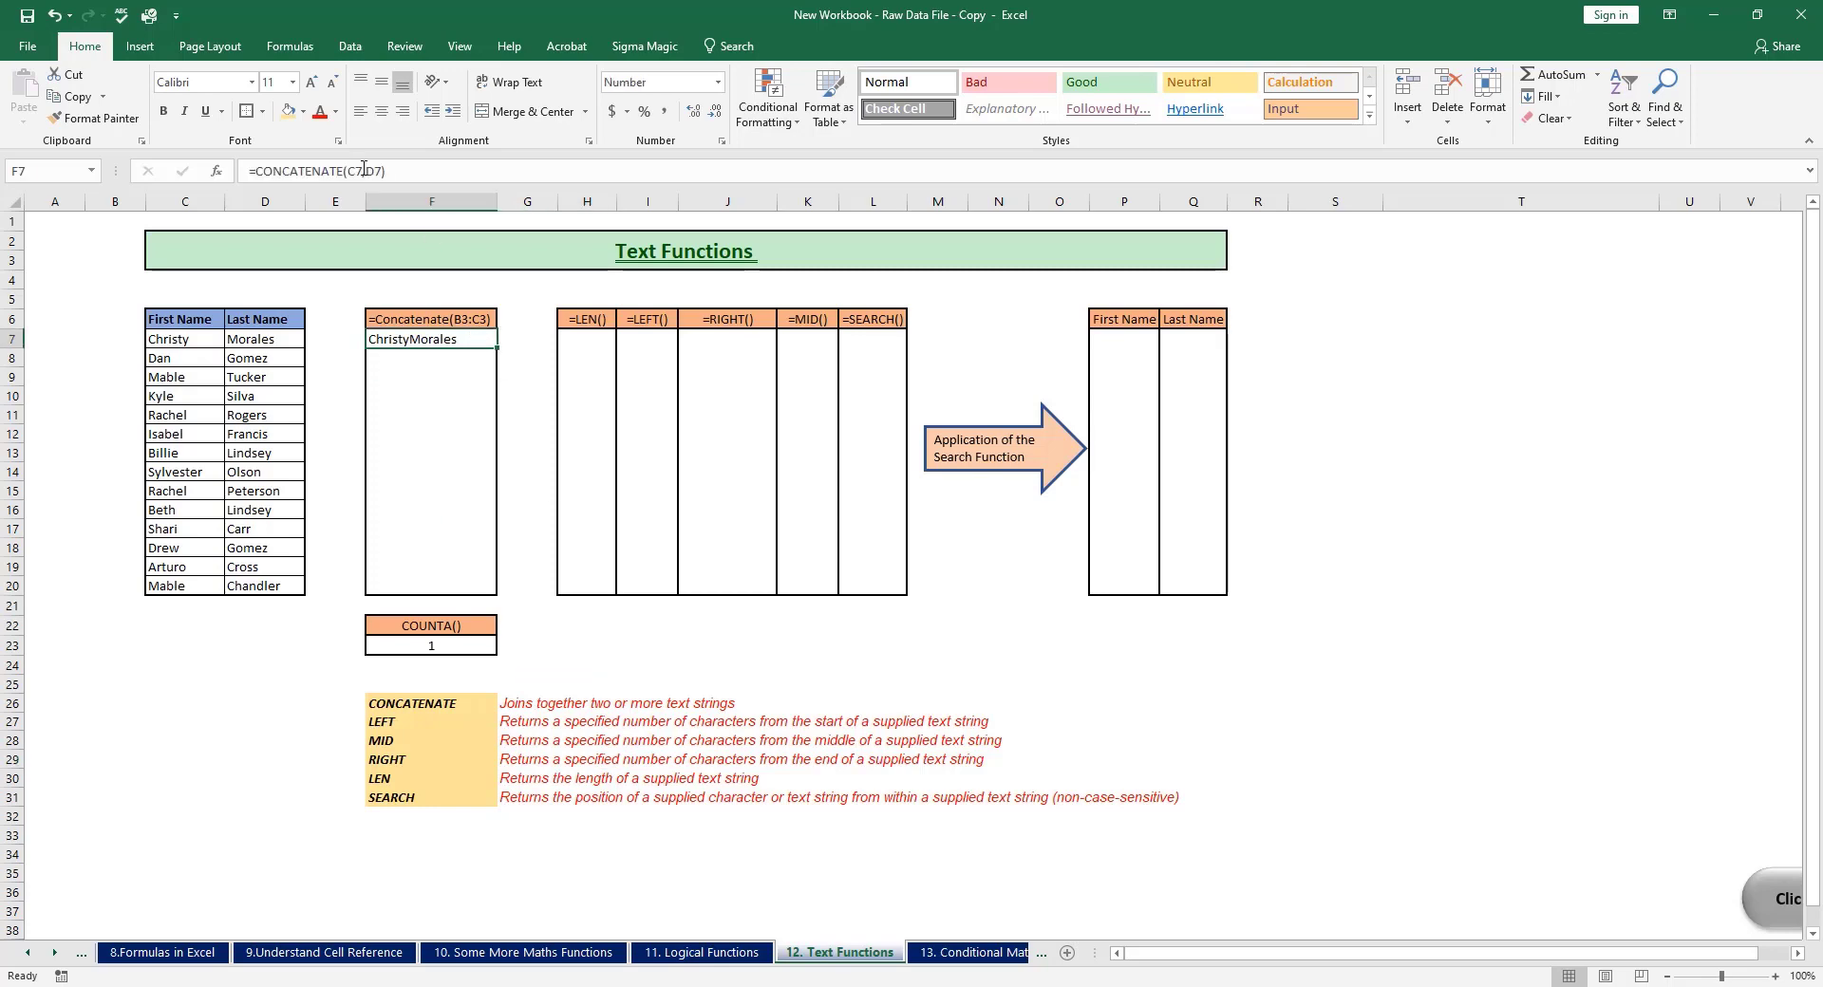
left_click(395, 172)
key("BackSpace")
key("BackSpace")
key("BackSpace")
key("BackSpace")
key("BackSpace")
key("BackSpace")
key("BackSpace")
type("(")
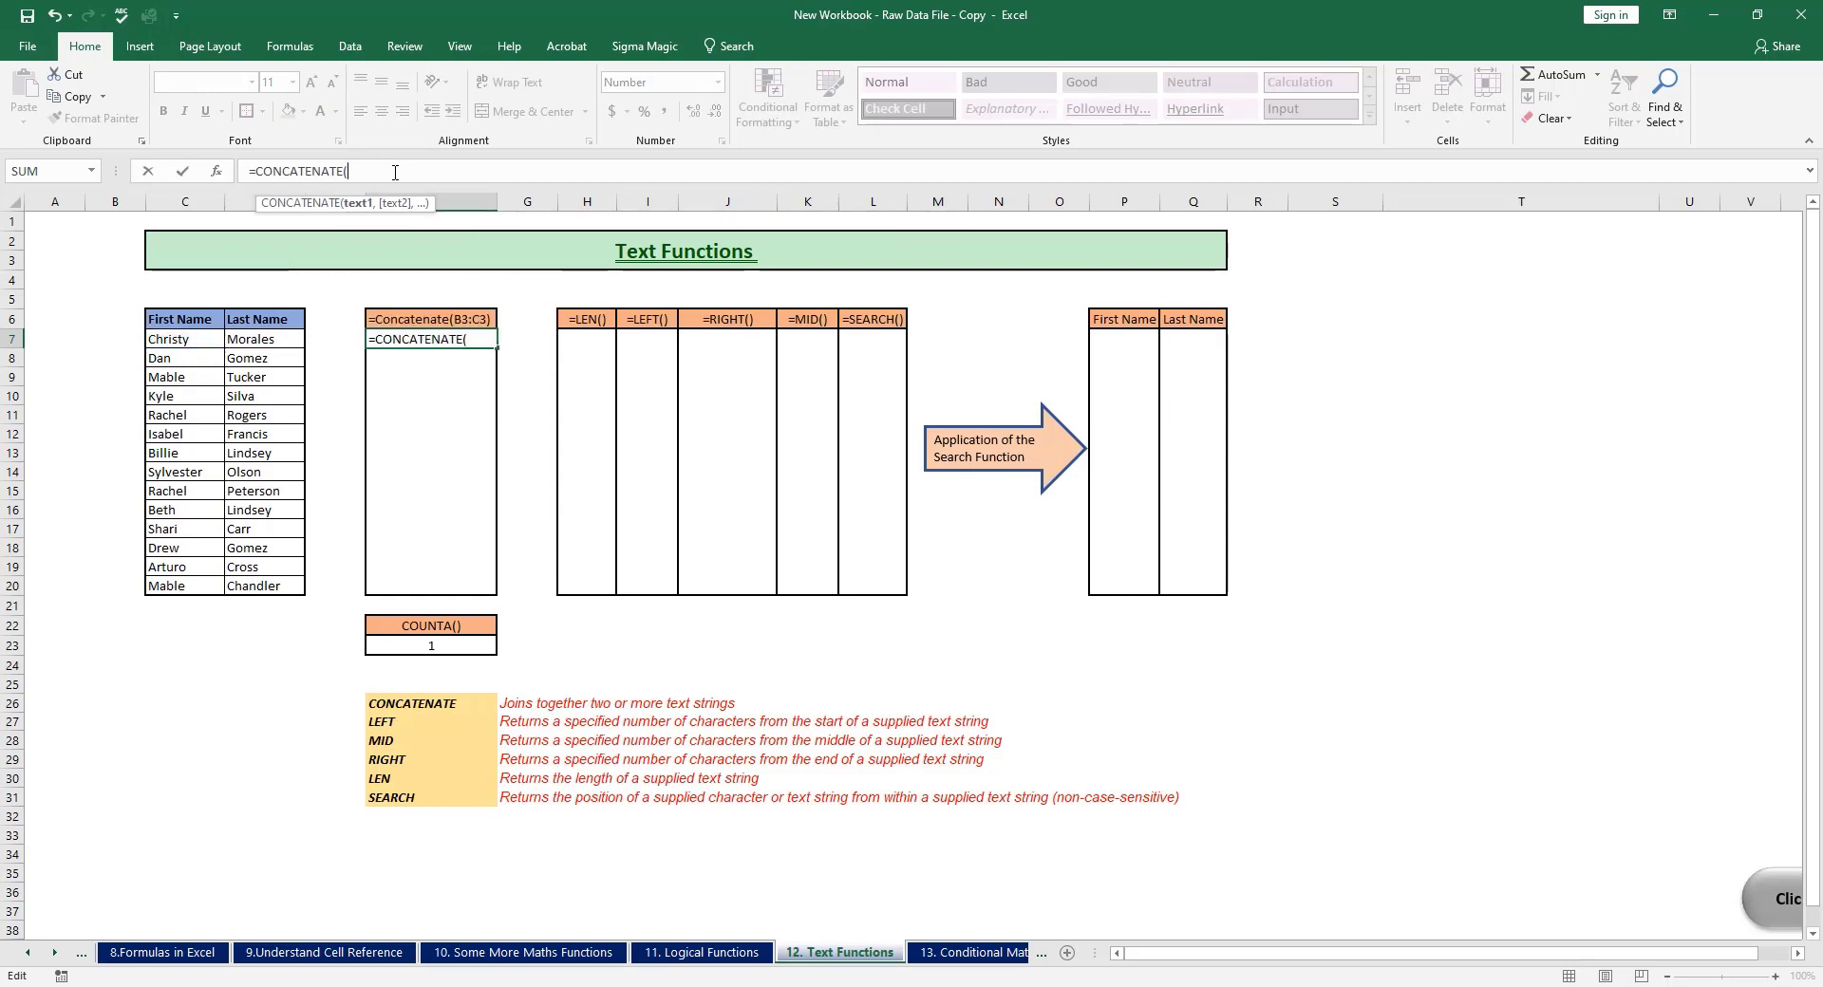
left_click(192, 340)
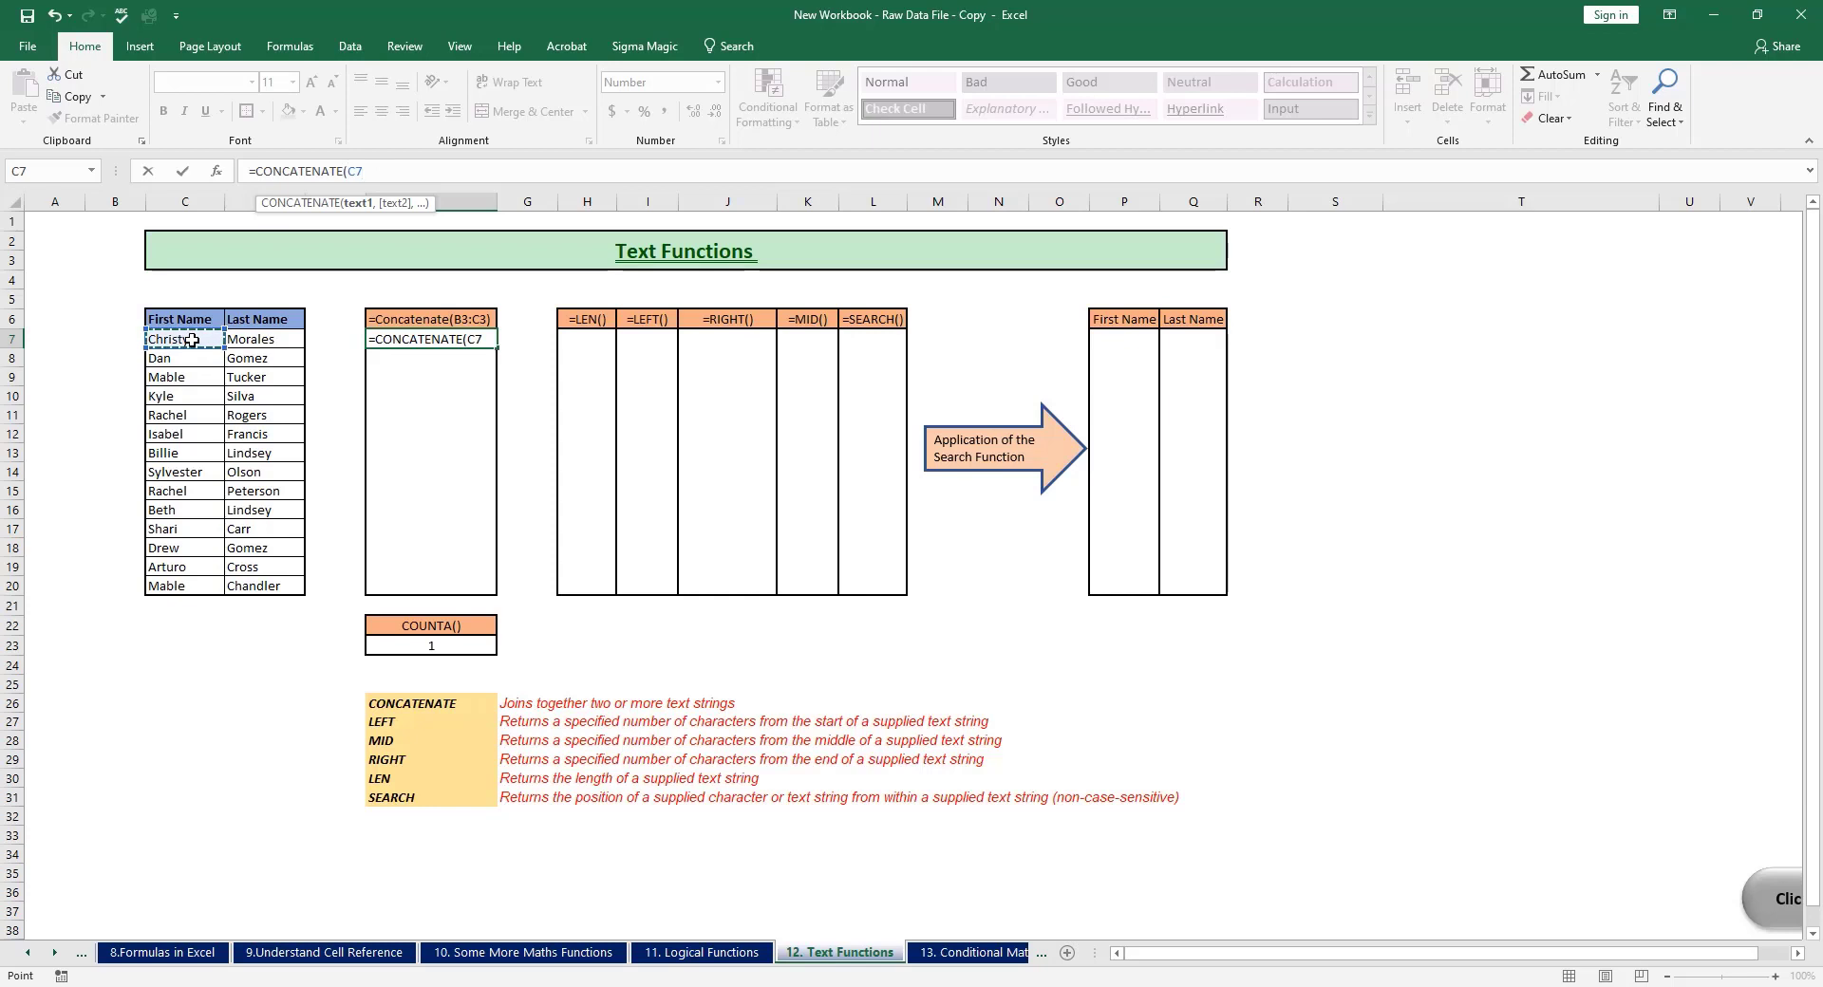
type(",")
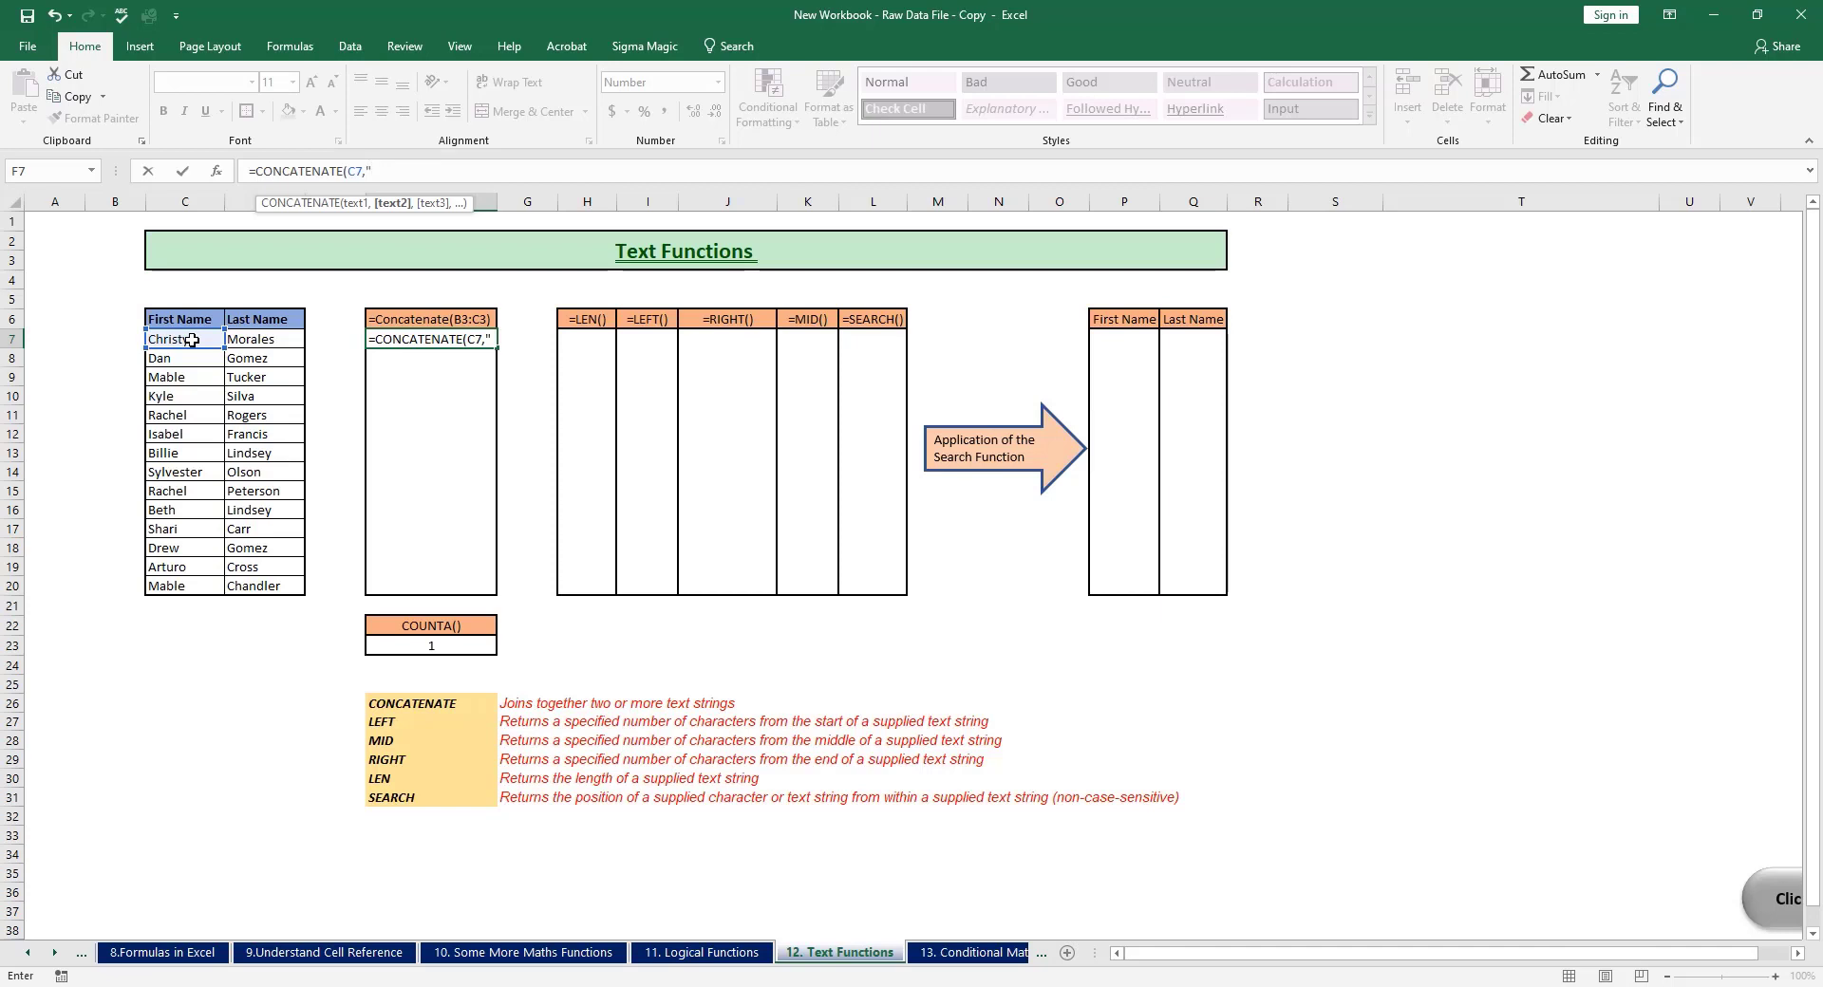
type("\"")
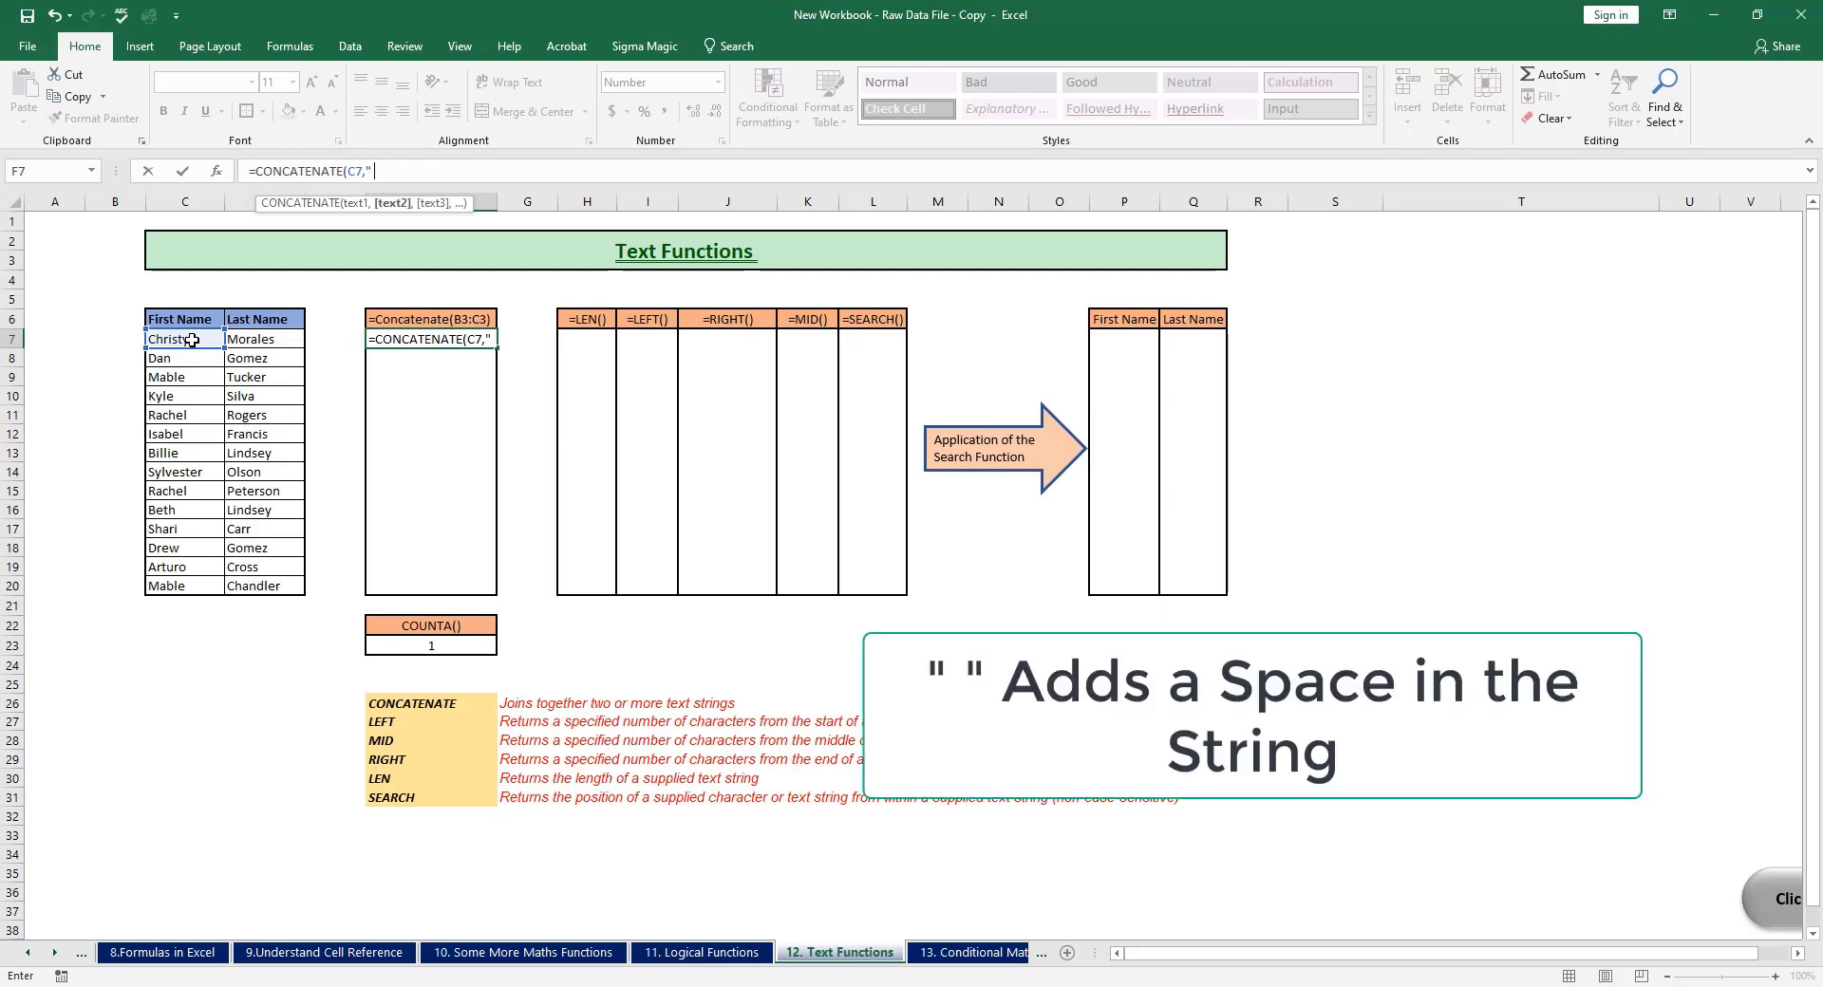
type(" \",")
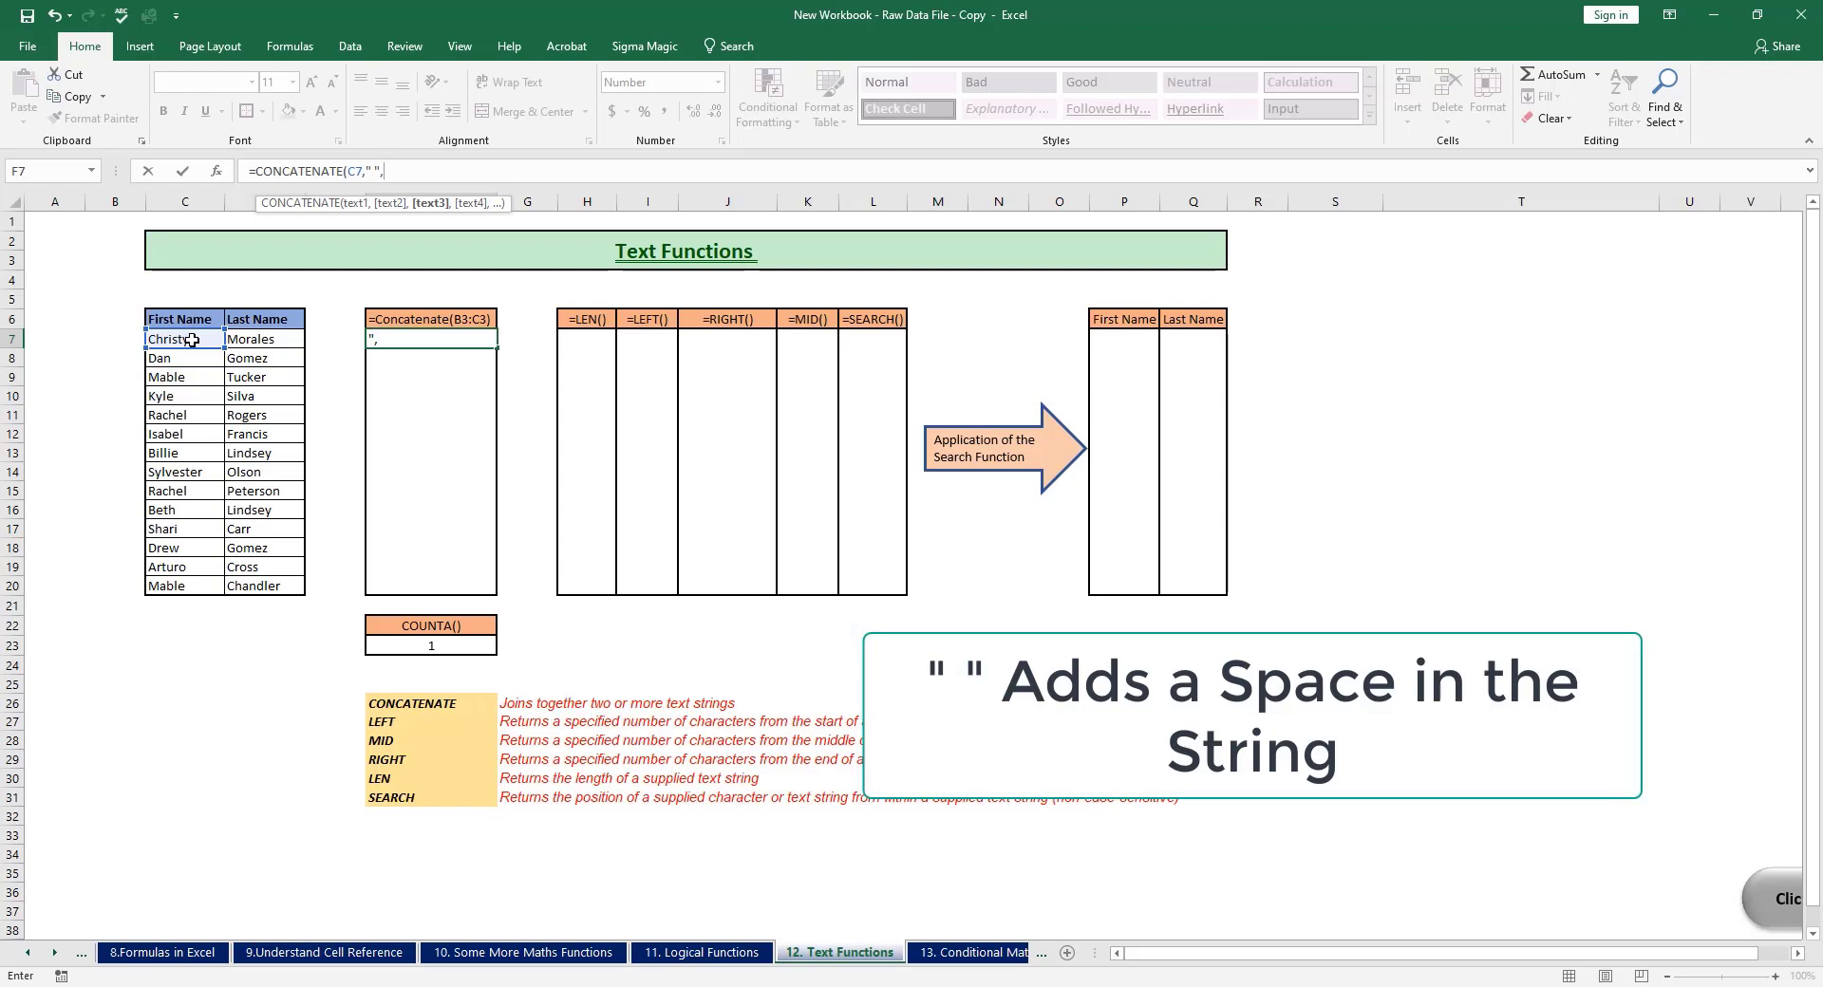
left_click(283, 342)
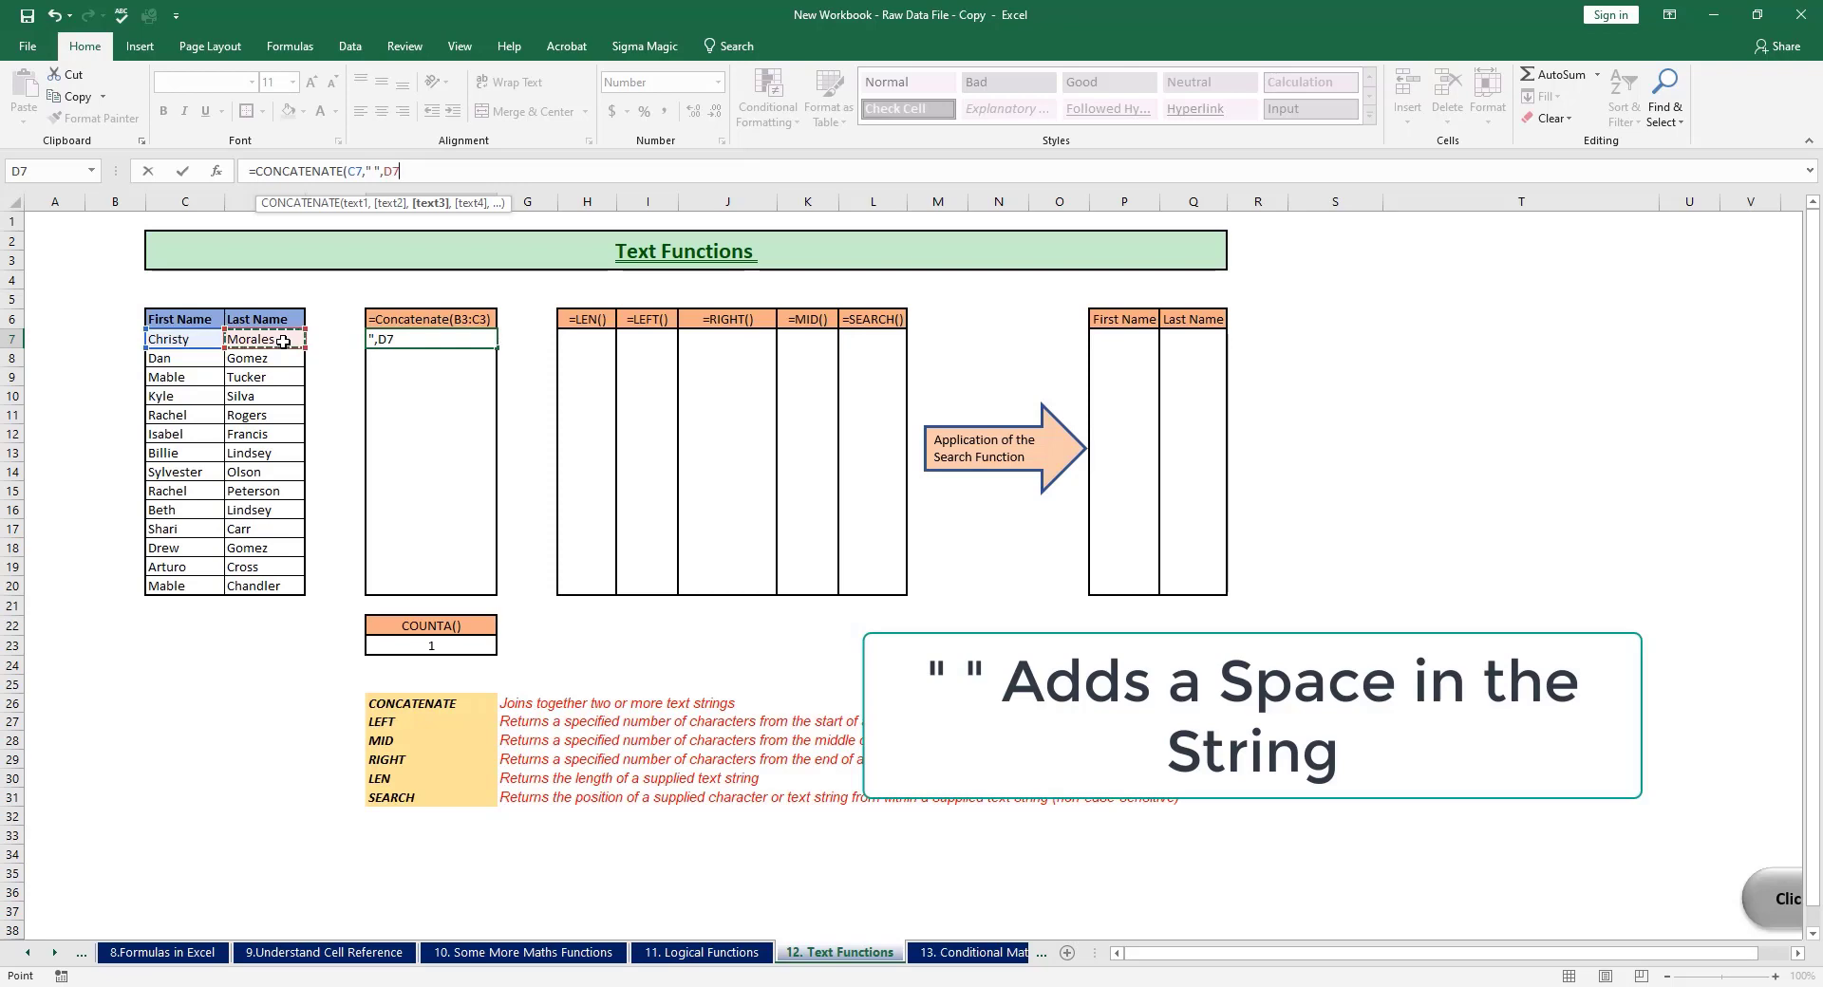
type(")")
key("Return")
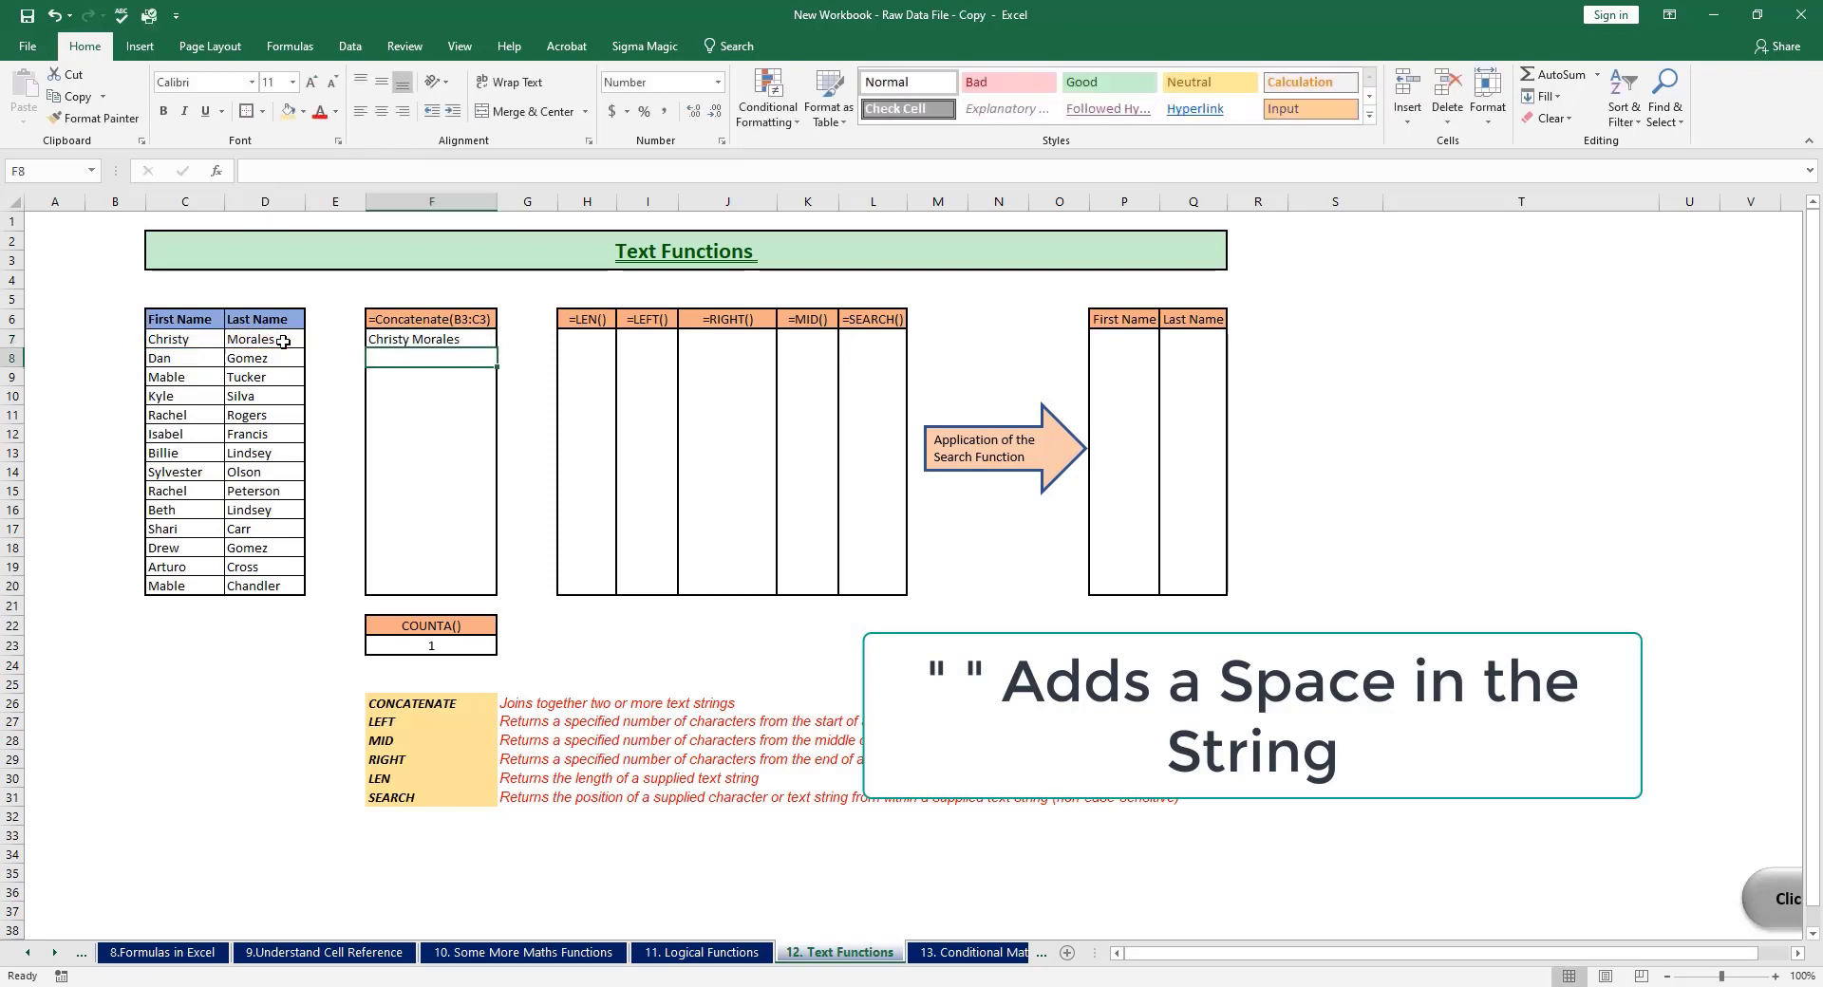
left_click(485, 342)
left_click_drag(498, 348, 473, 589)
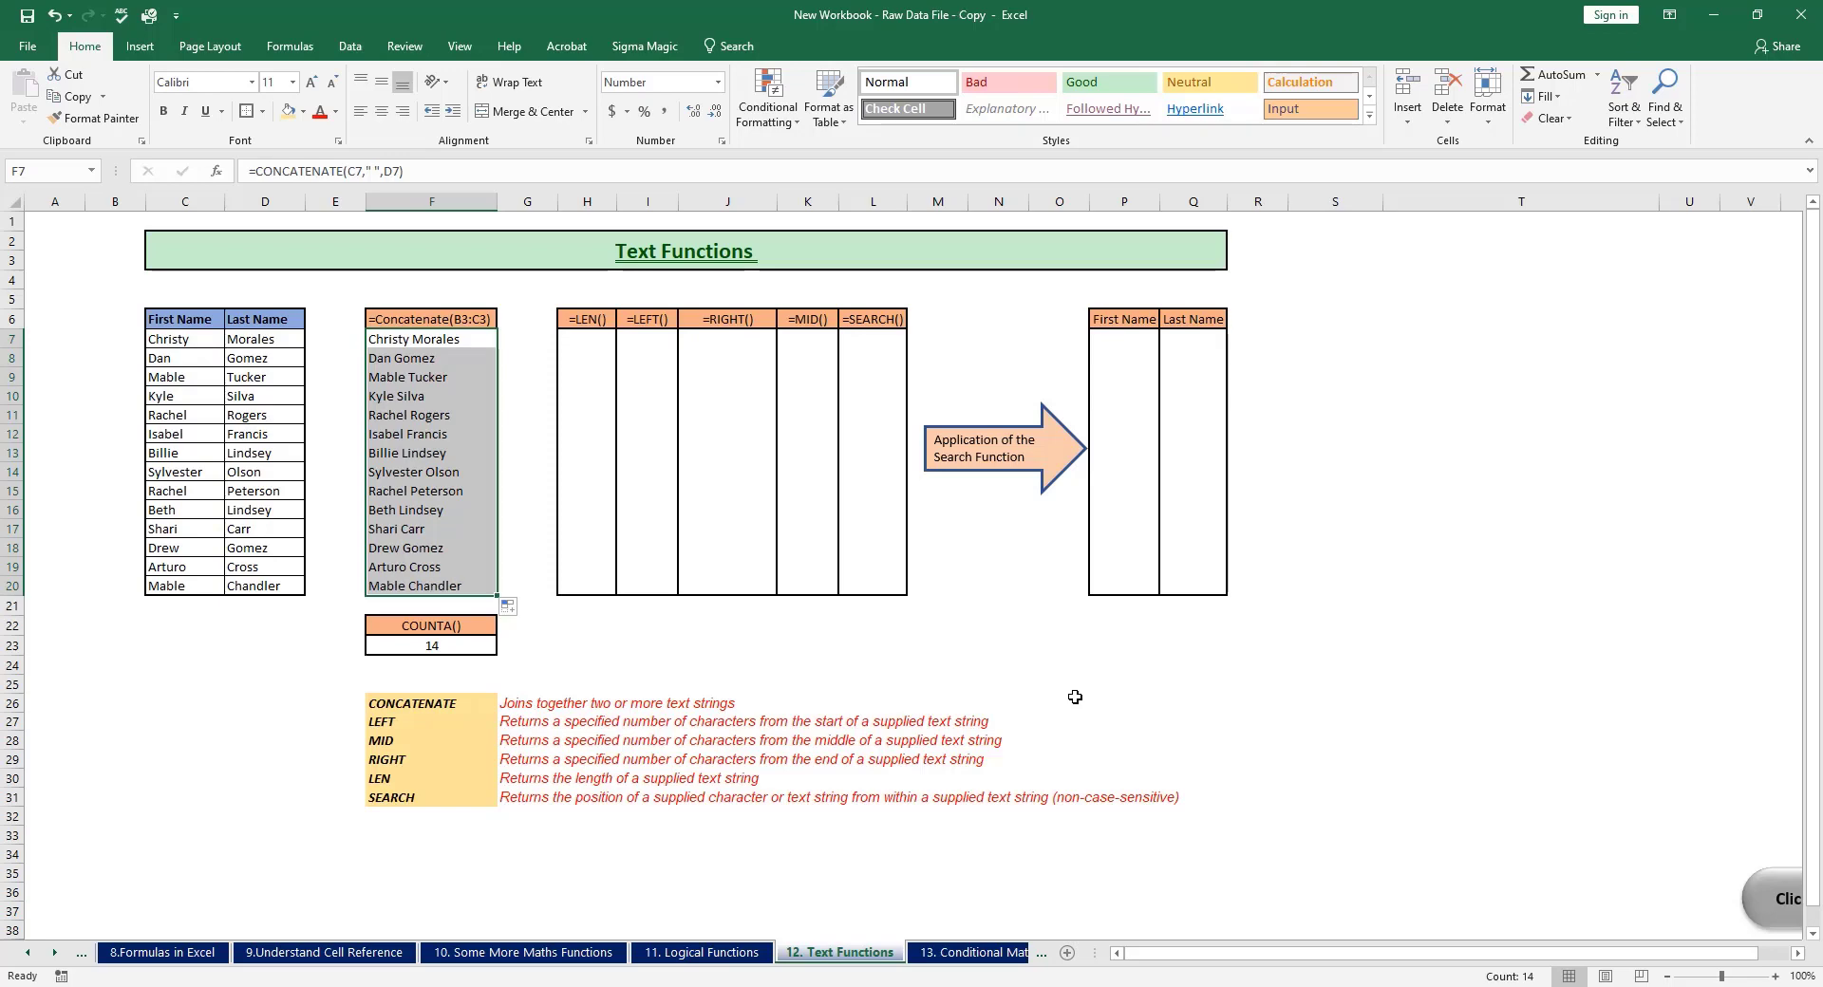
Step: Enter =LEN(F7) in cell H7 to count the characters of the first combined name
left_click(585, 341)
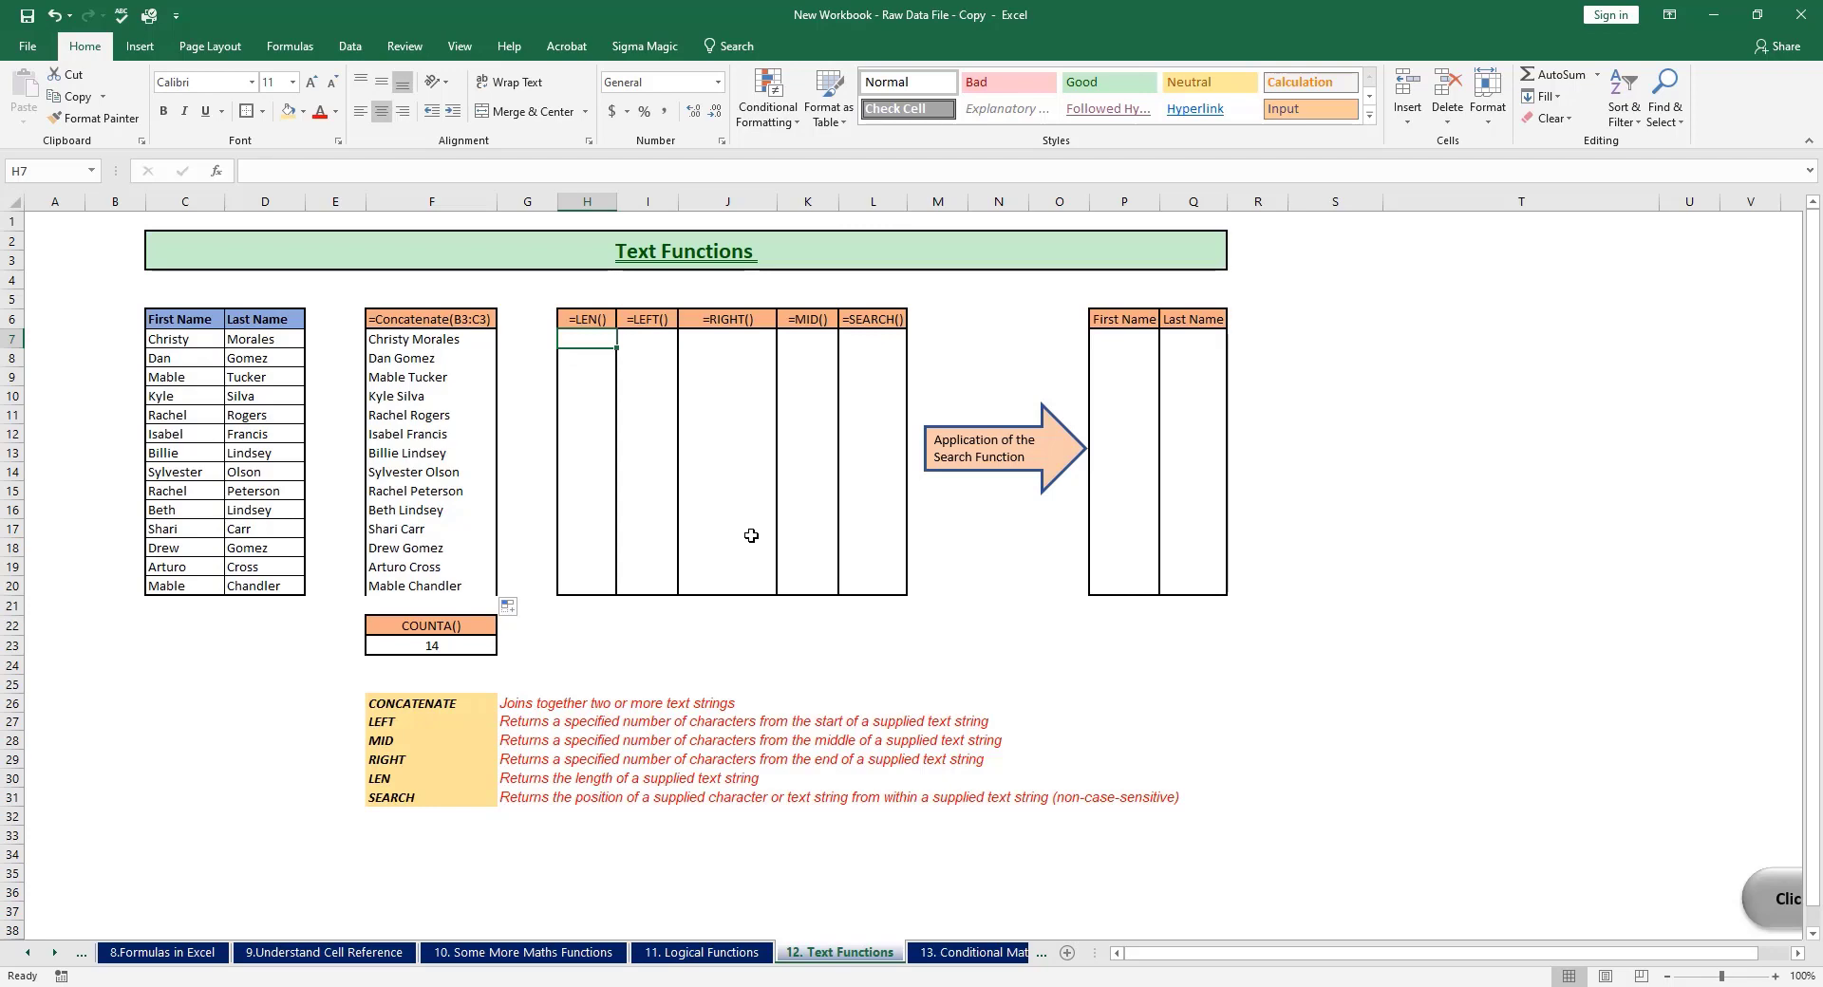
type("=len")
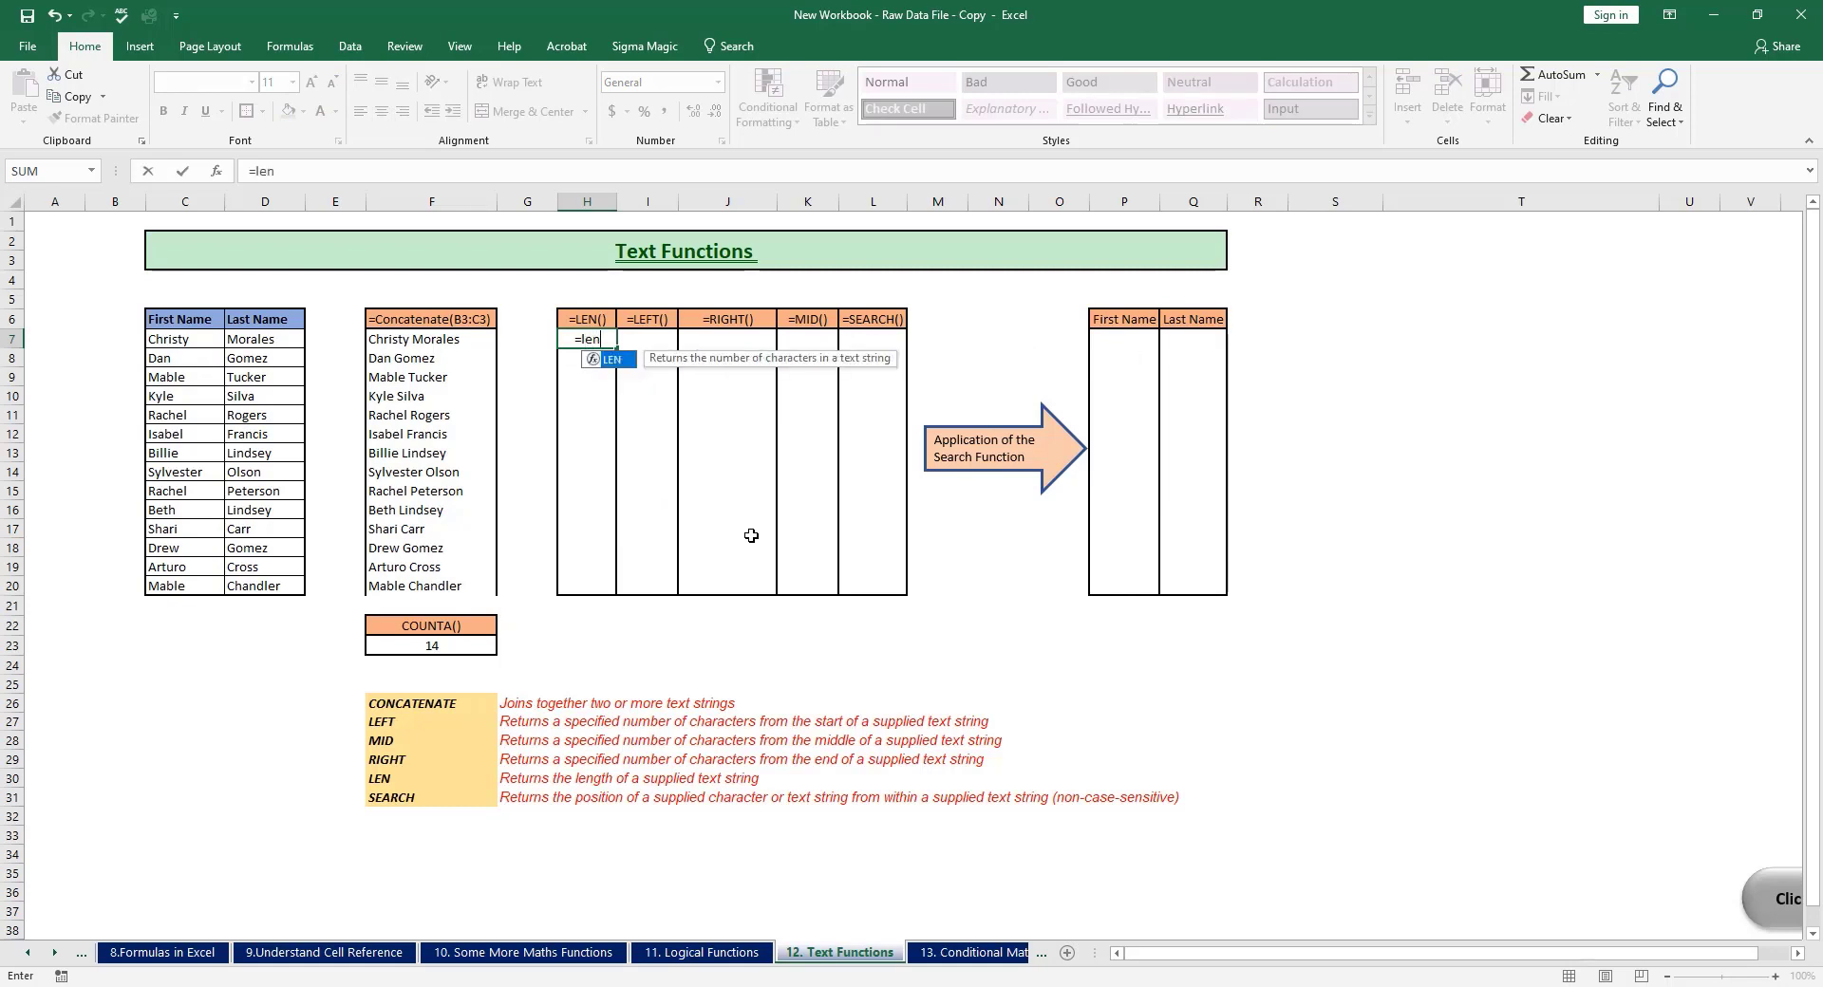
type("(")
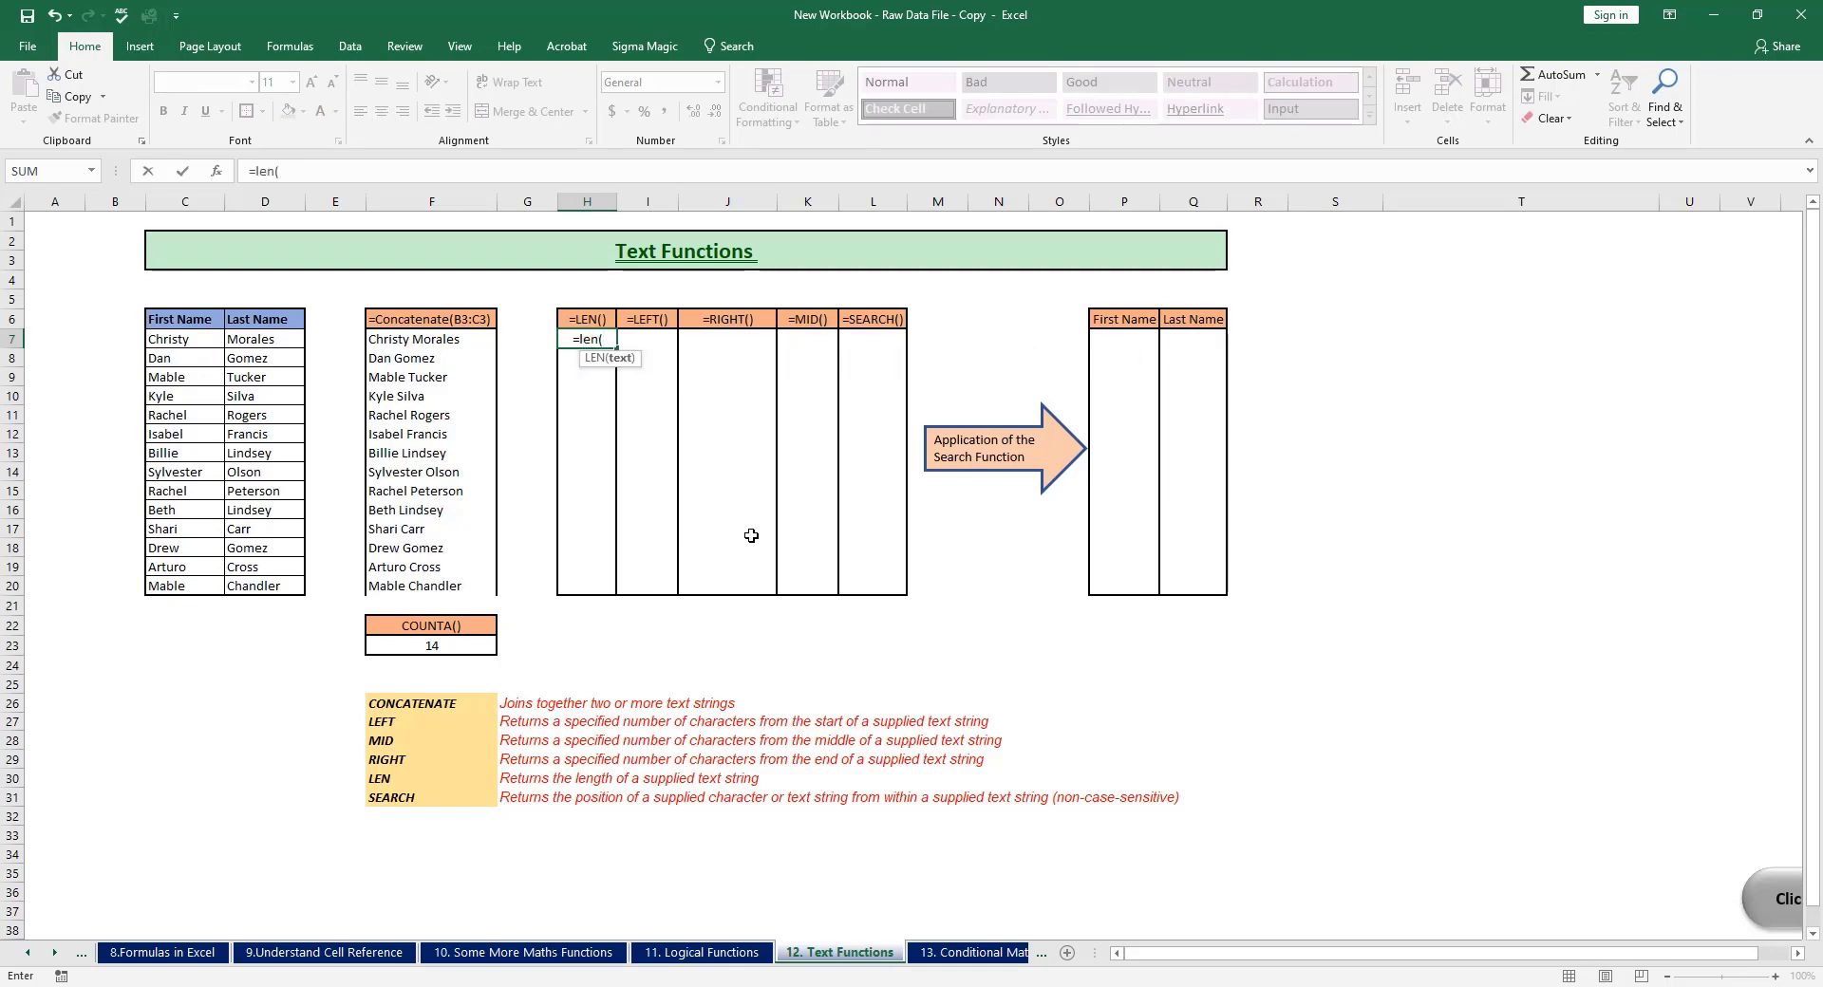
left_click(450, 340)
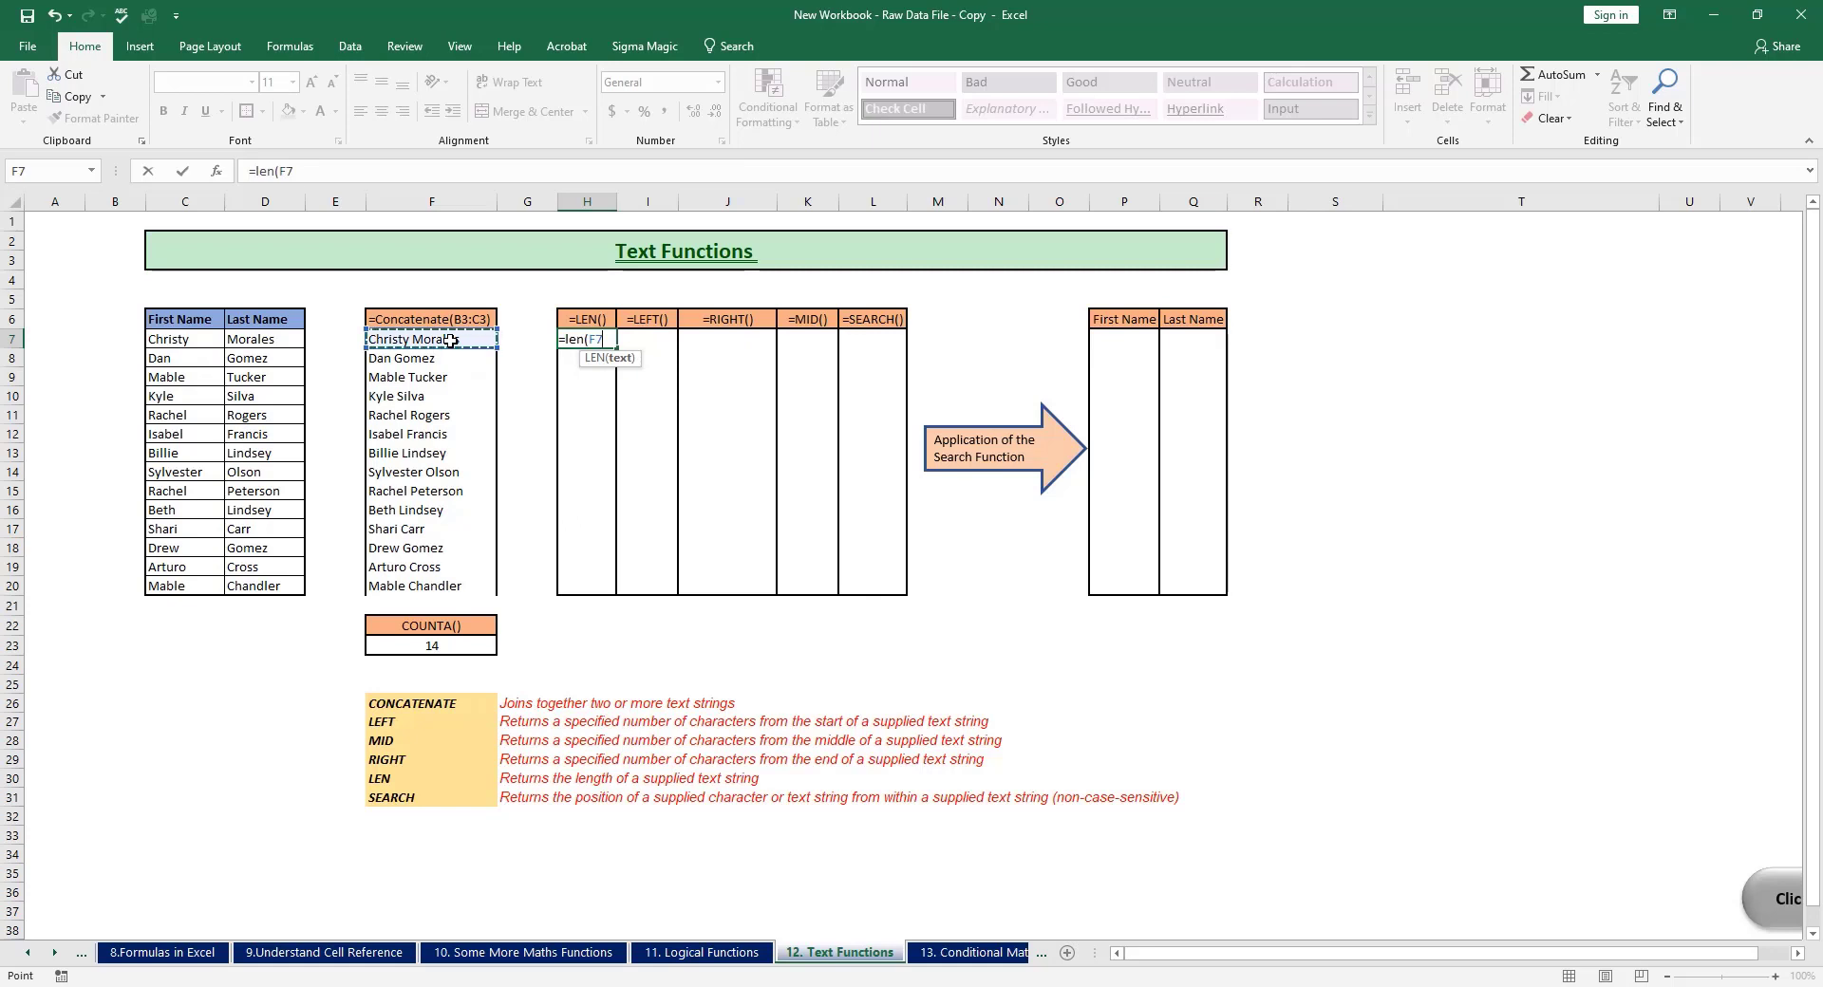
type(")")
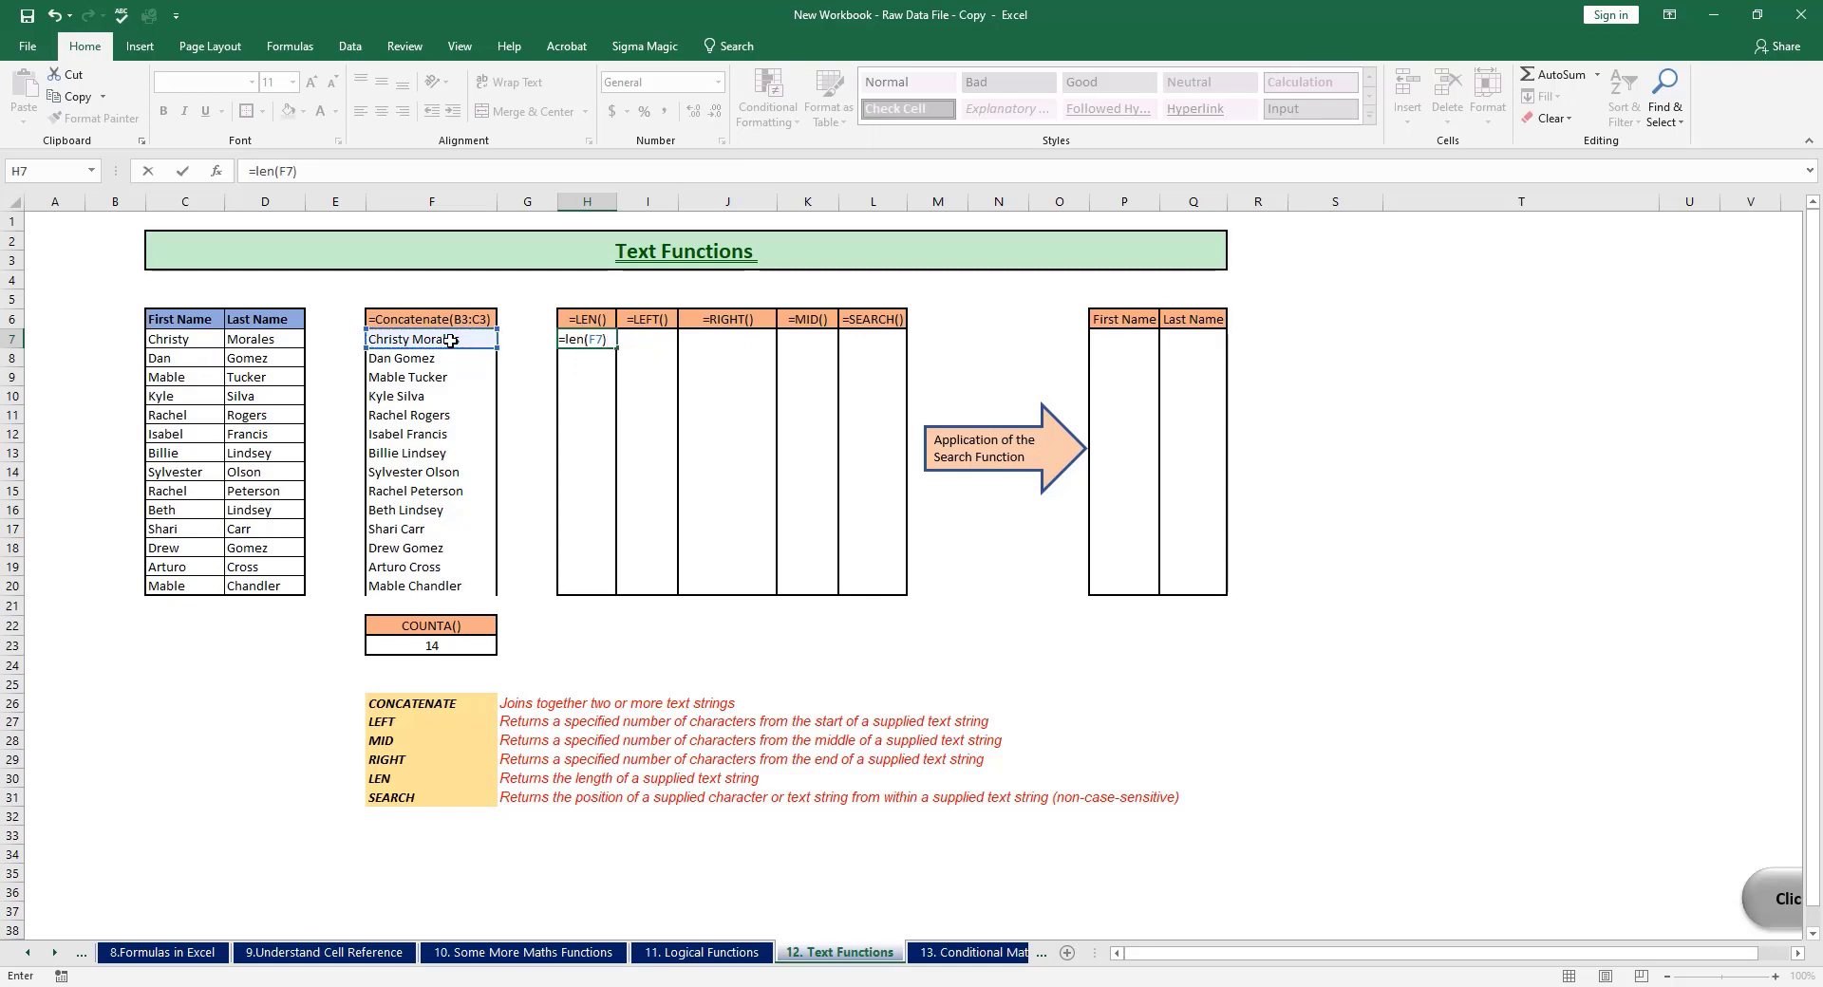
key("Return")
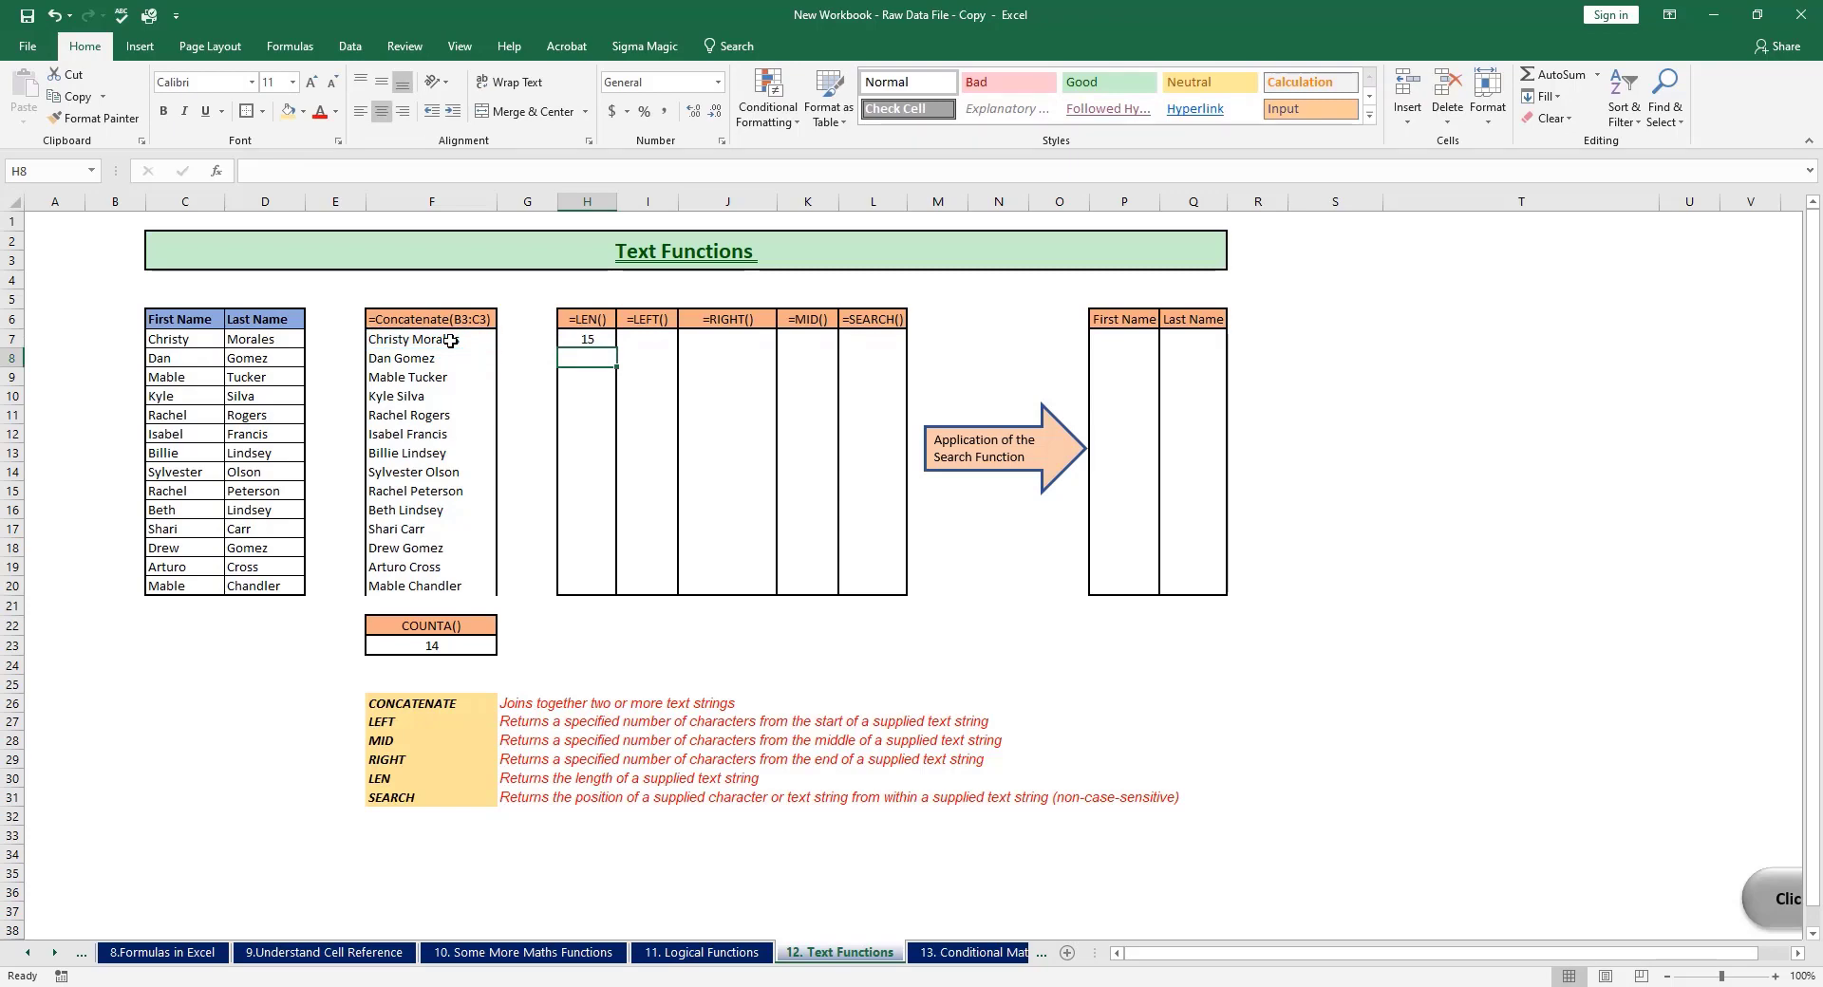
Step: Fill the LEN formula from H7 down to H20 for all the combined names
left_click(453, 339)
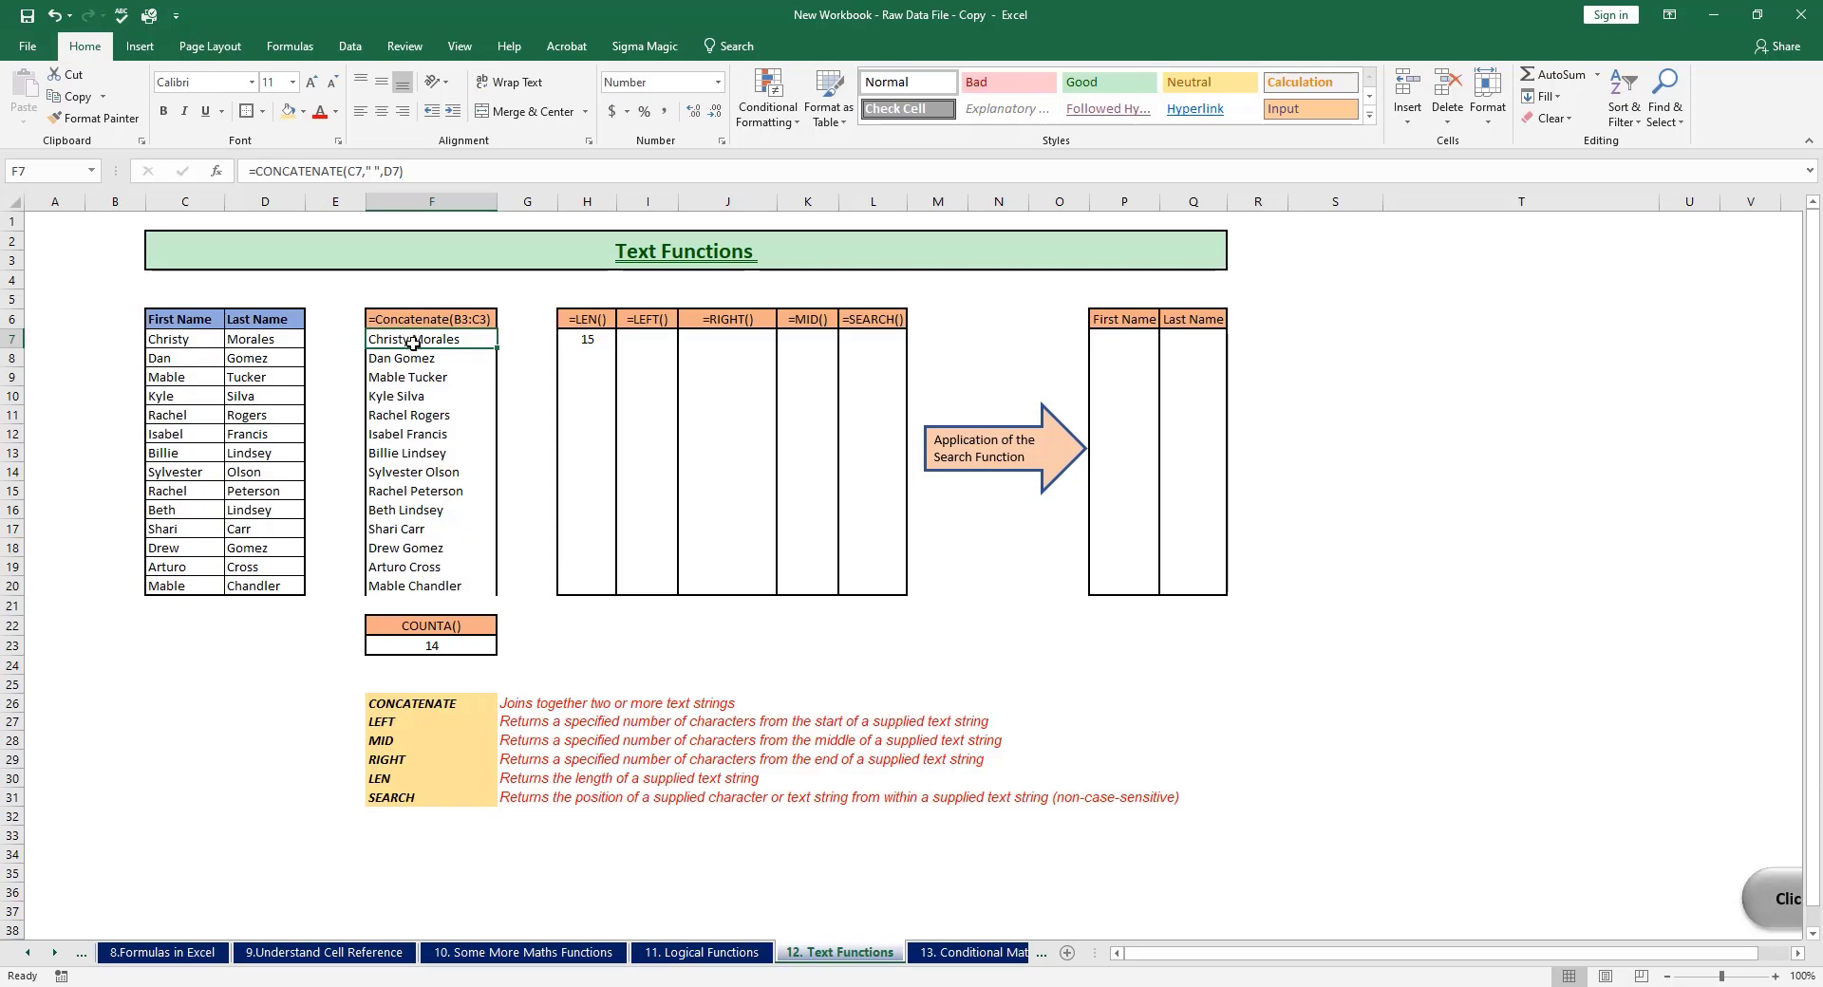
left_click(589, 341)
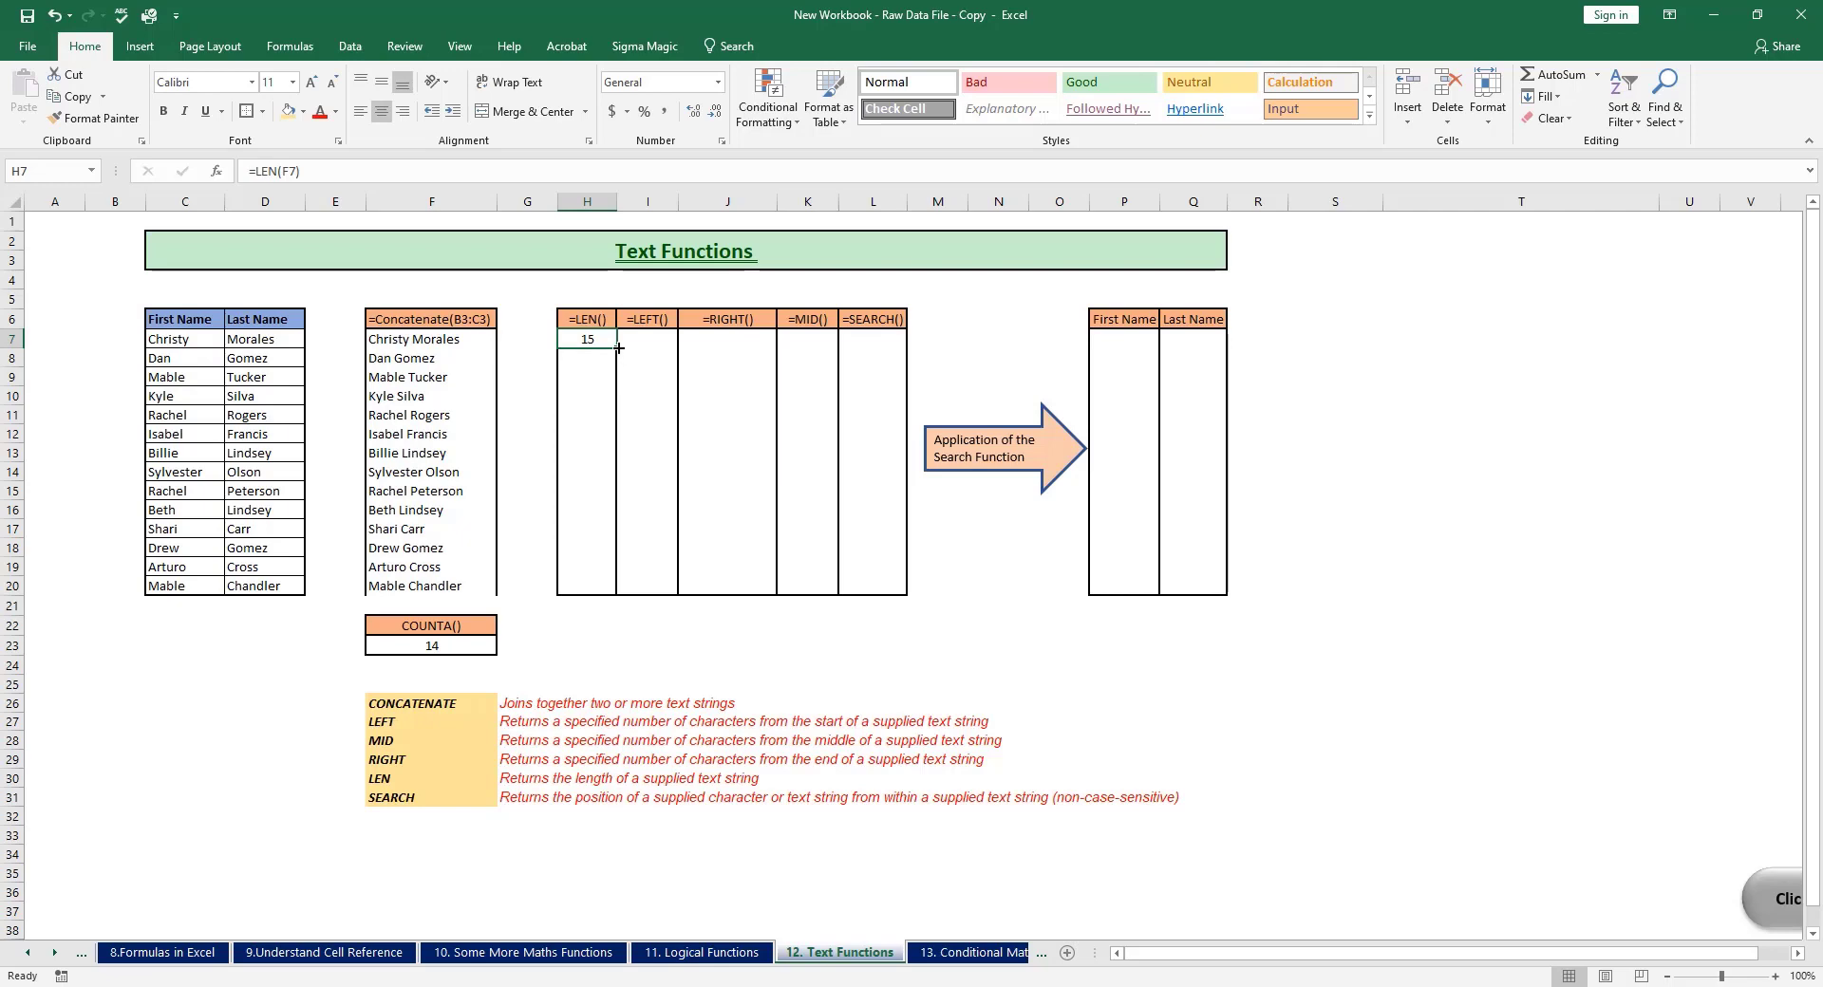
left_click_drag(618, 348, 602, 593)
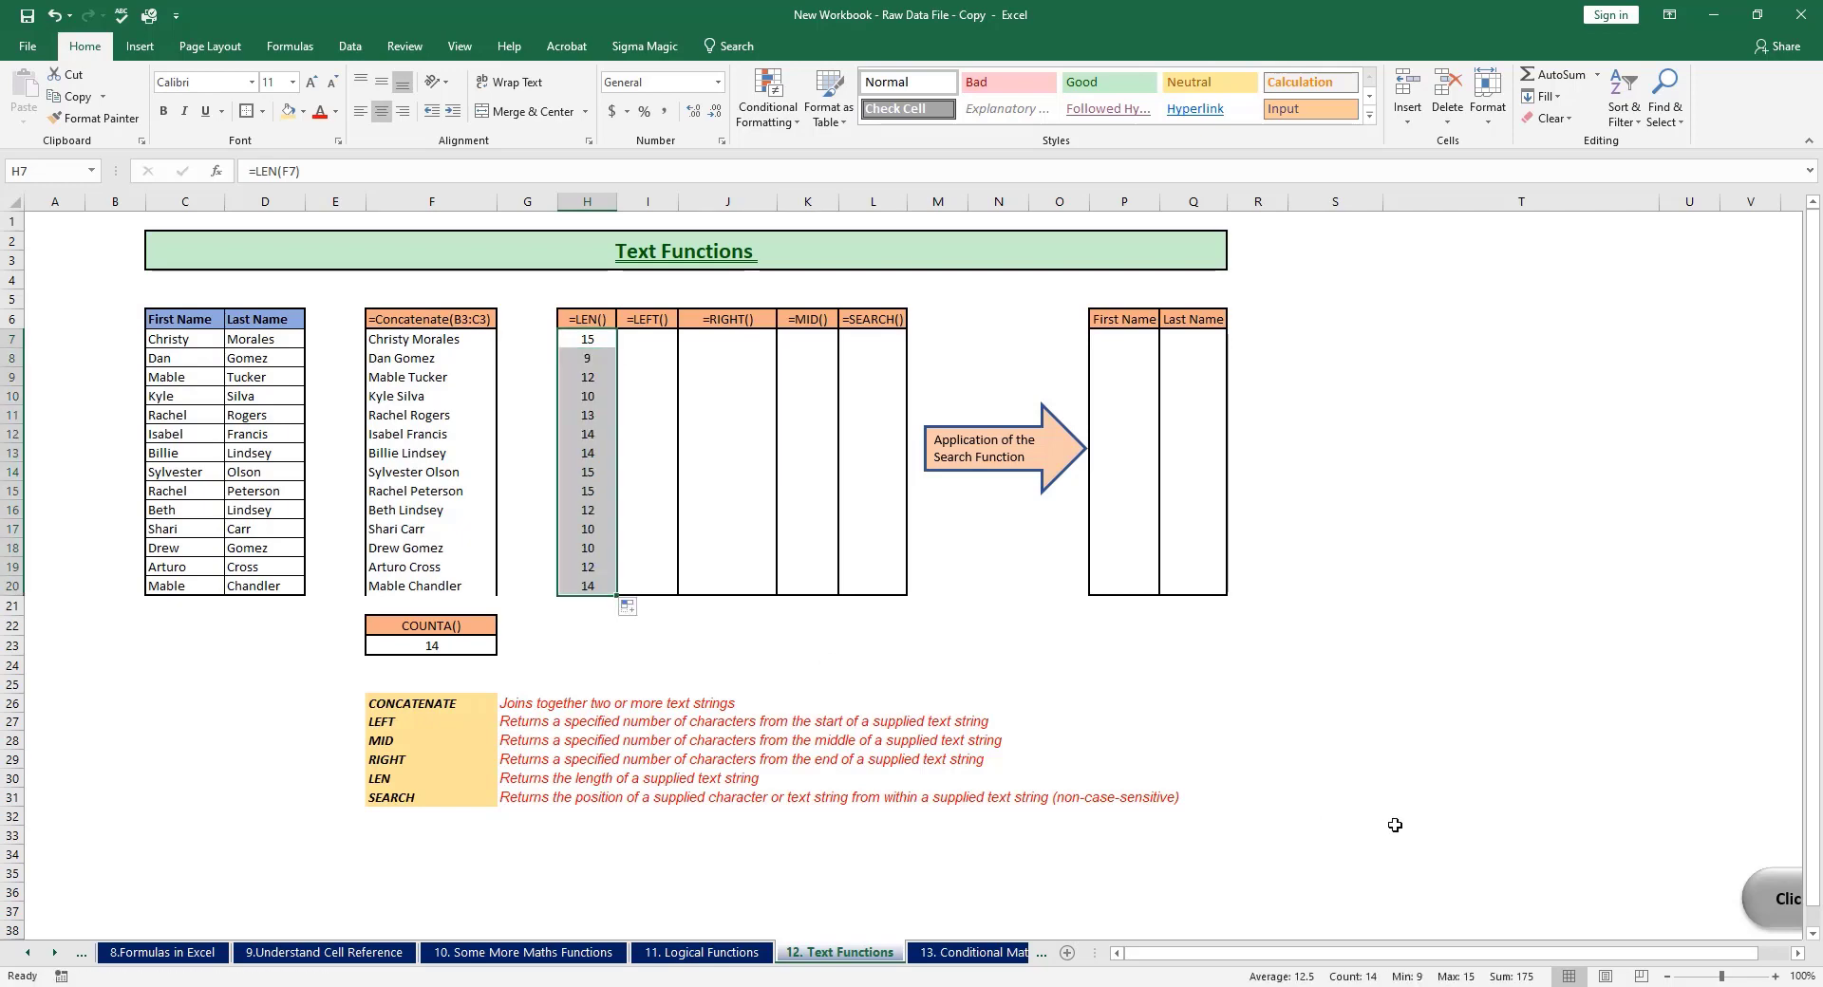
left_click_drag(447, 338, 433, 591)
left_click(1060, 721)
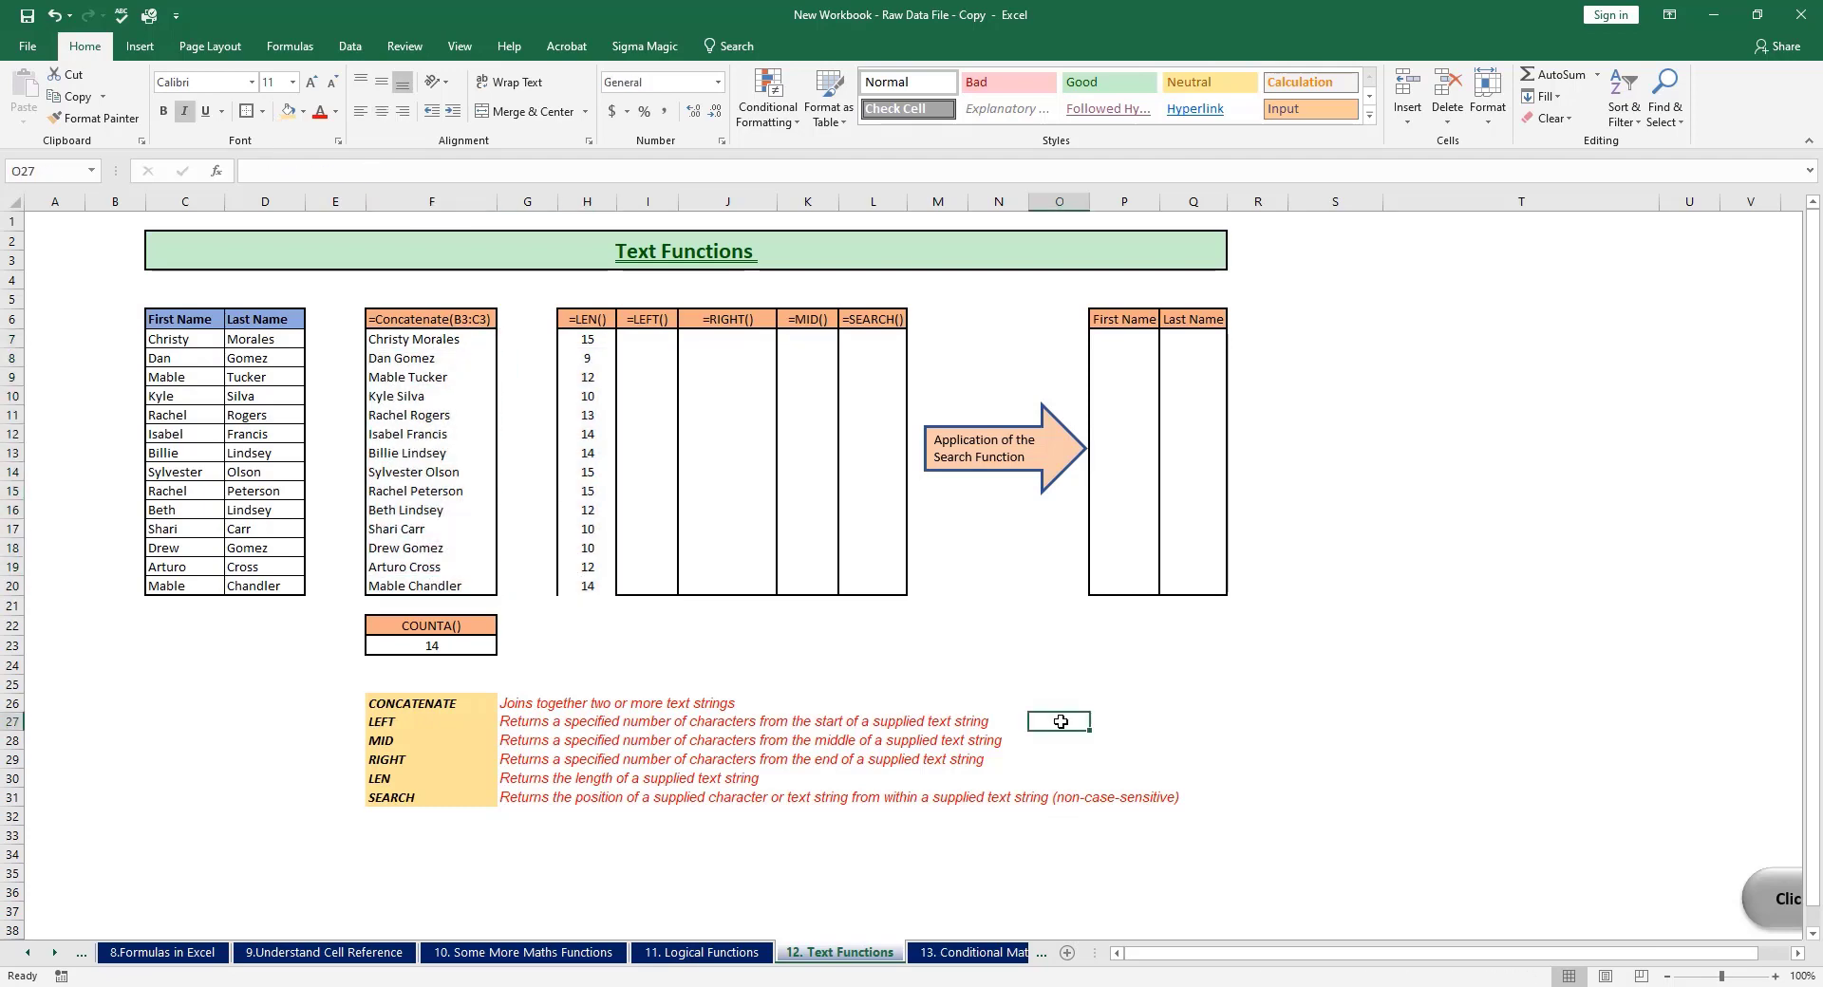
Step: Enter =LEFT(F7,3) in cell I7 to extract the first three characters of the first combined name
left_click(647, 344)
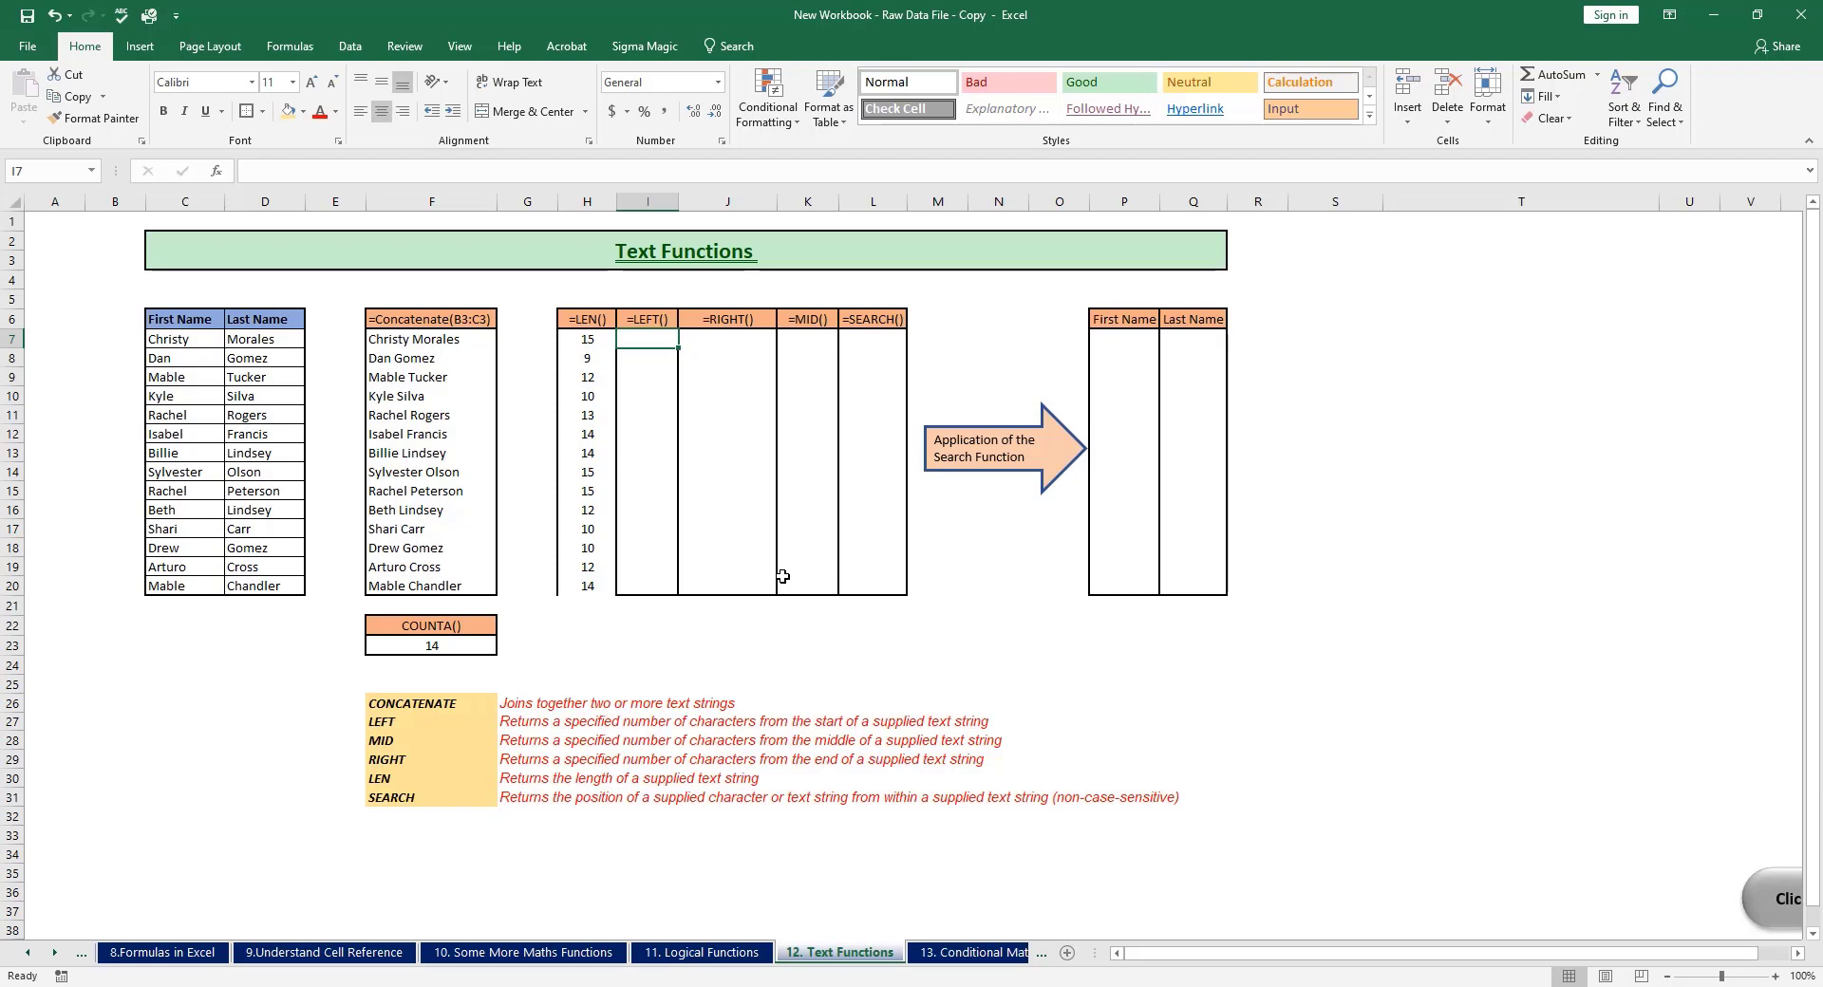
type("=left")
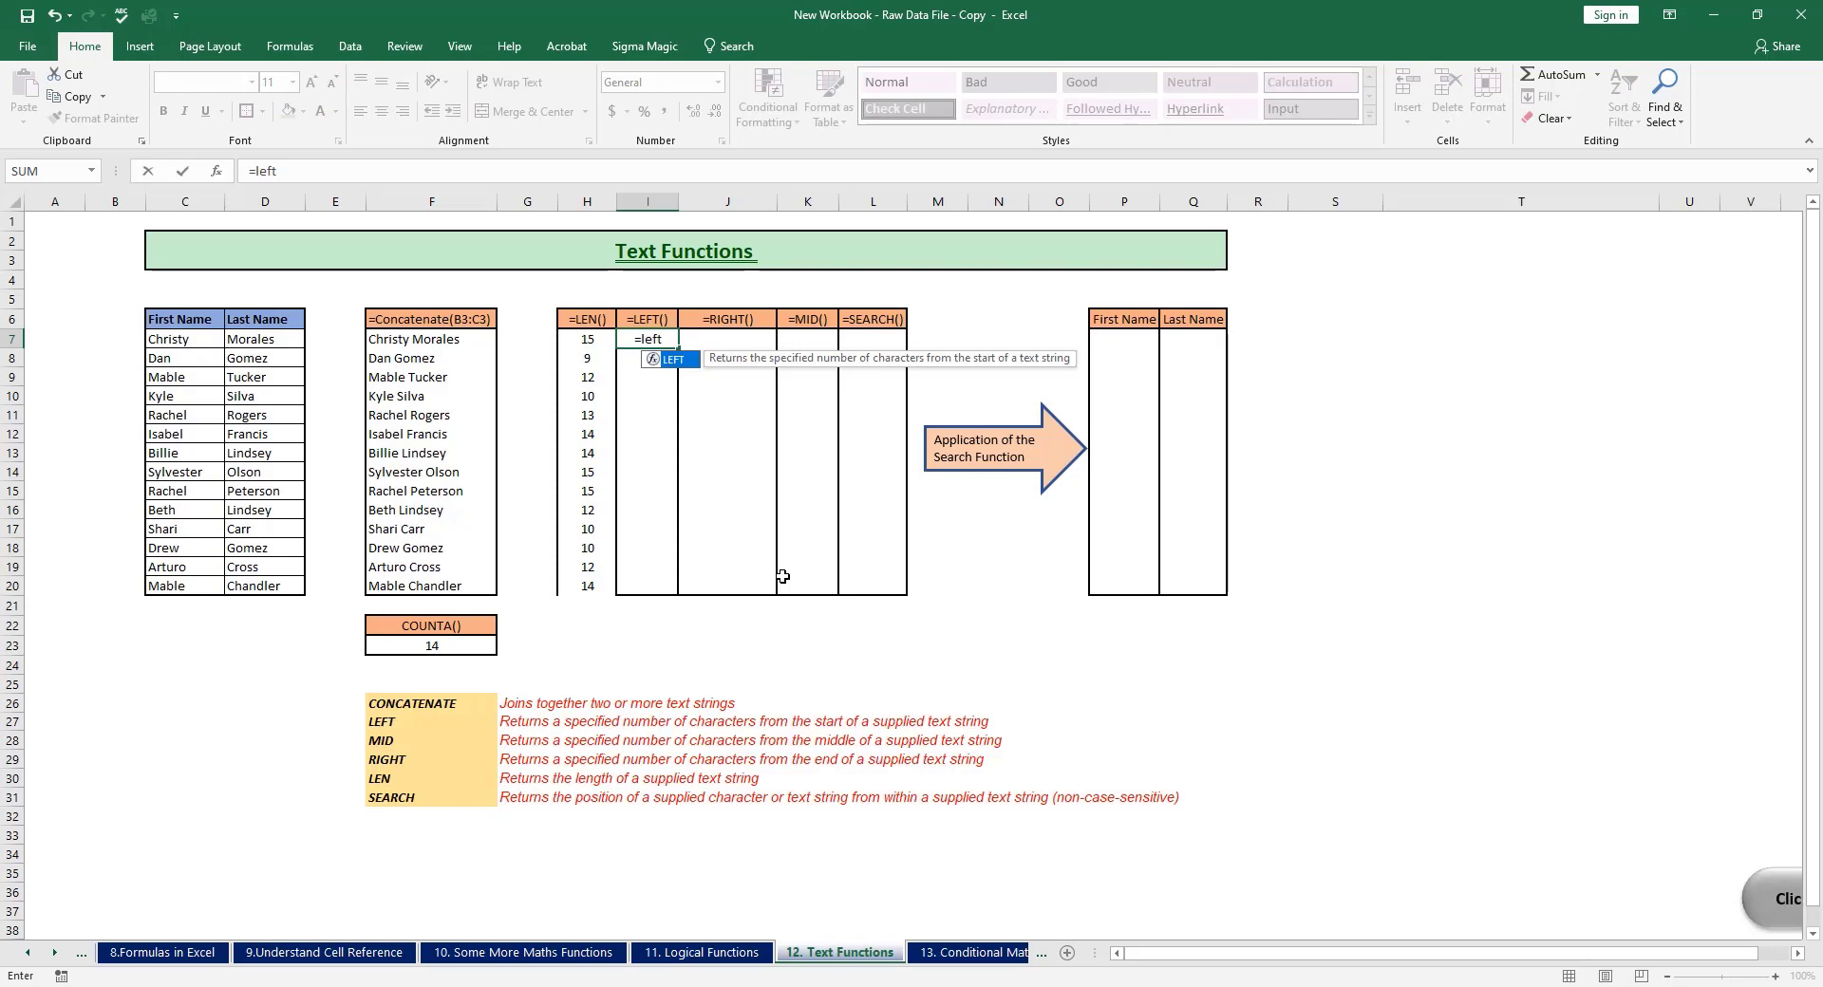
type("(")
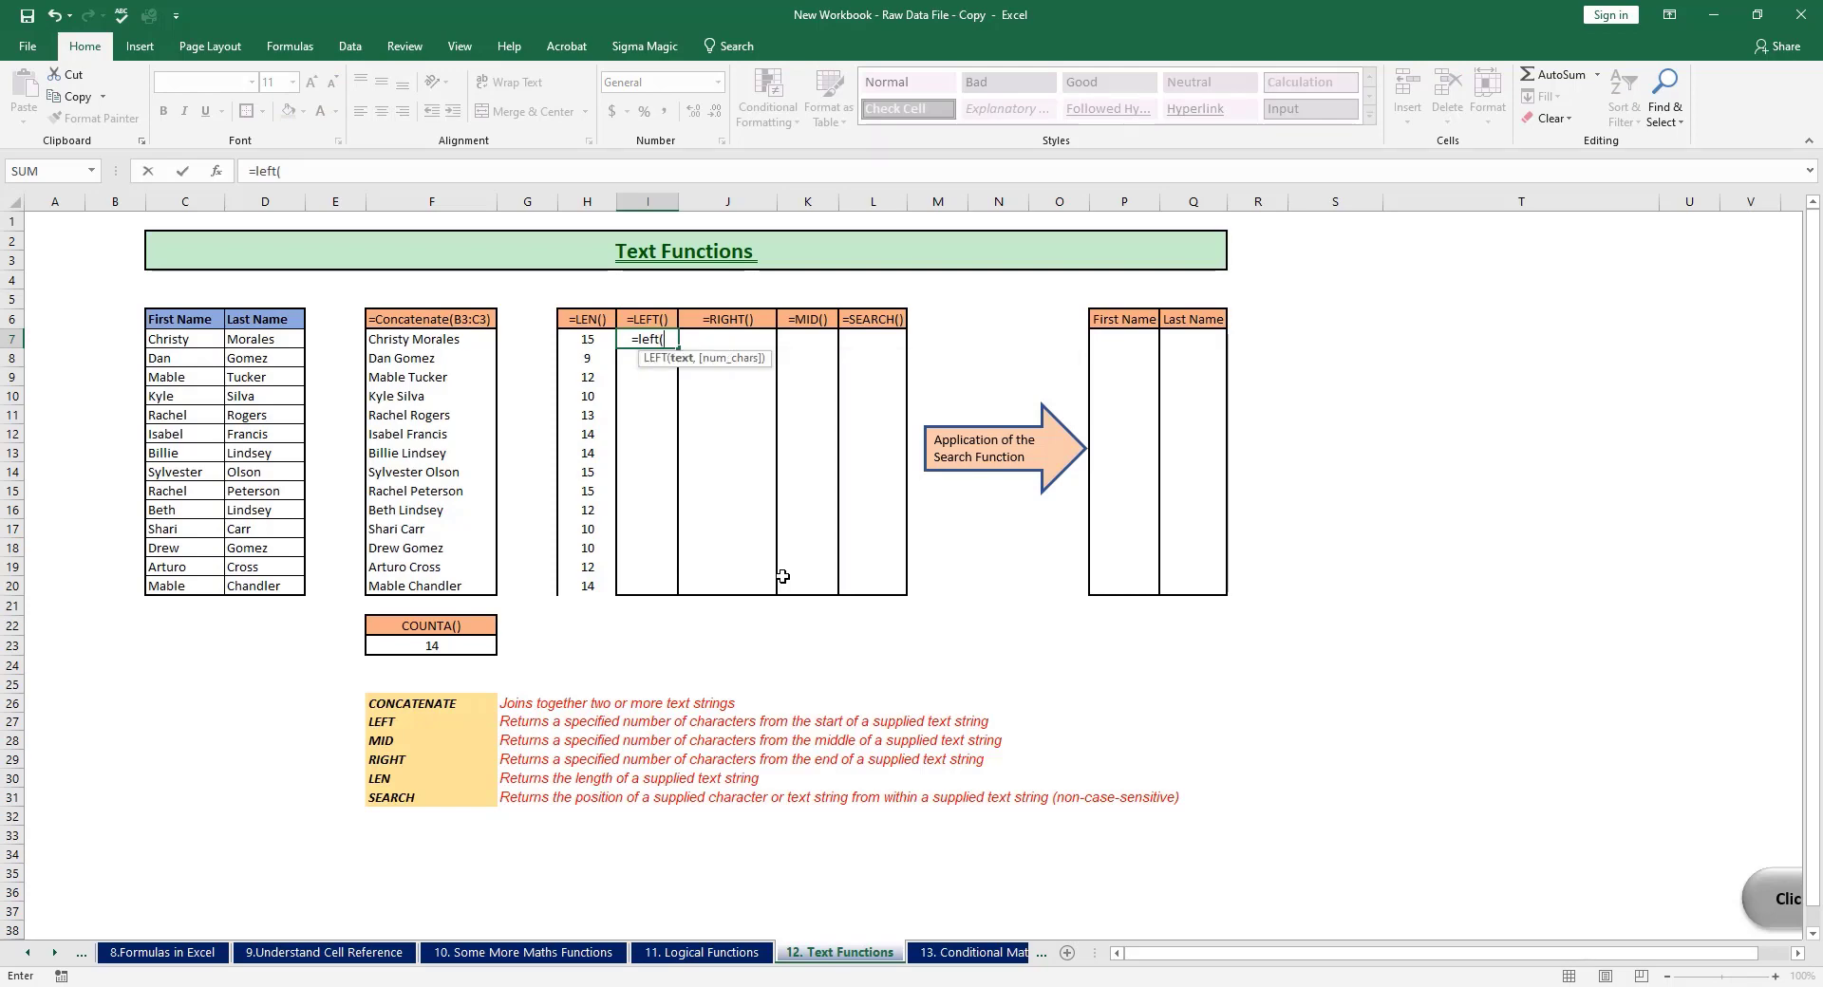
left_click(456, 341)
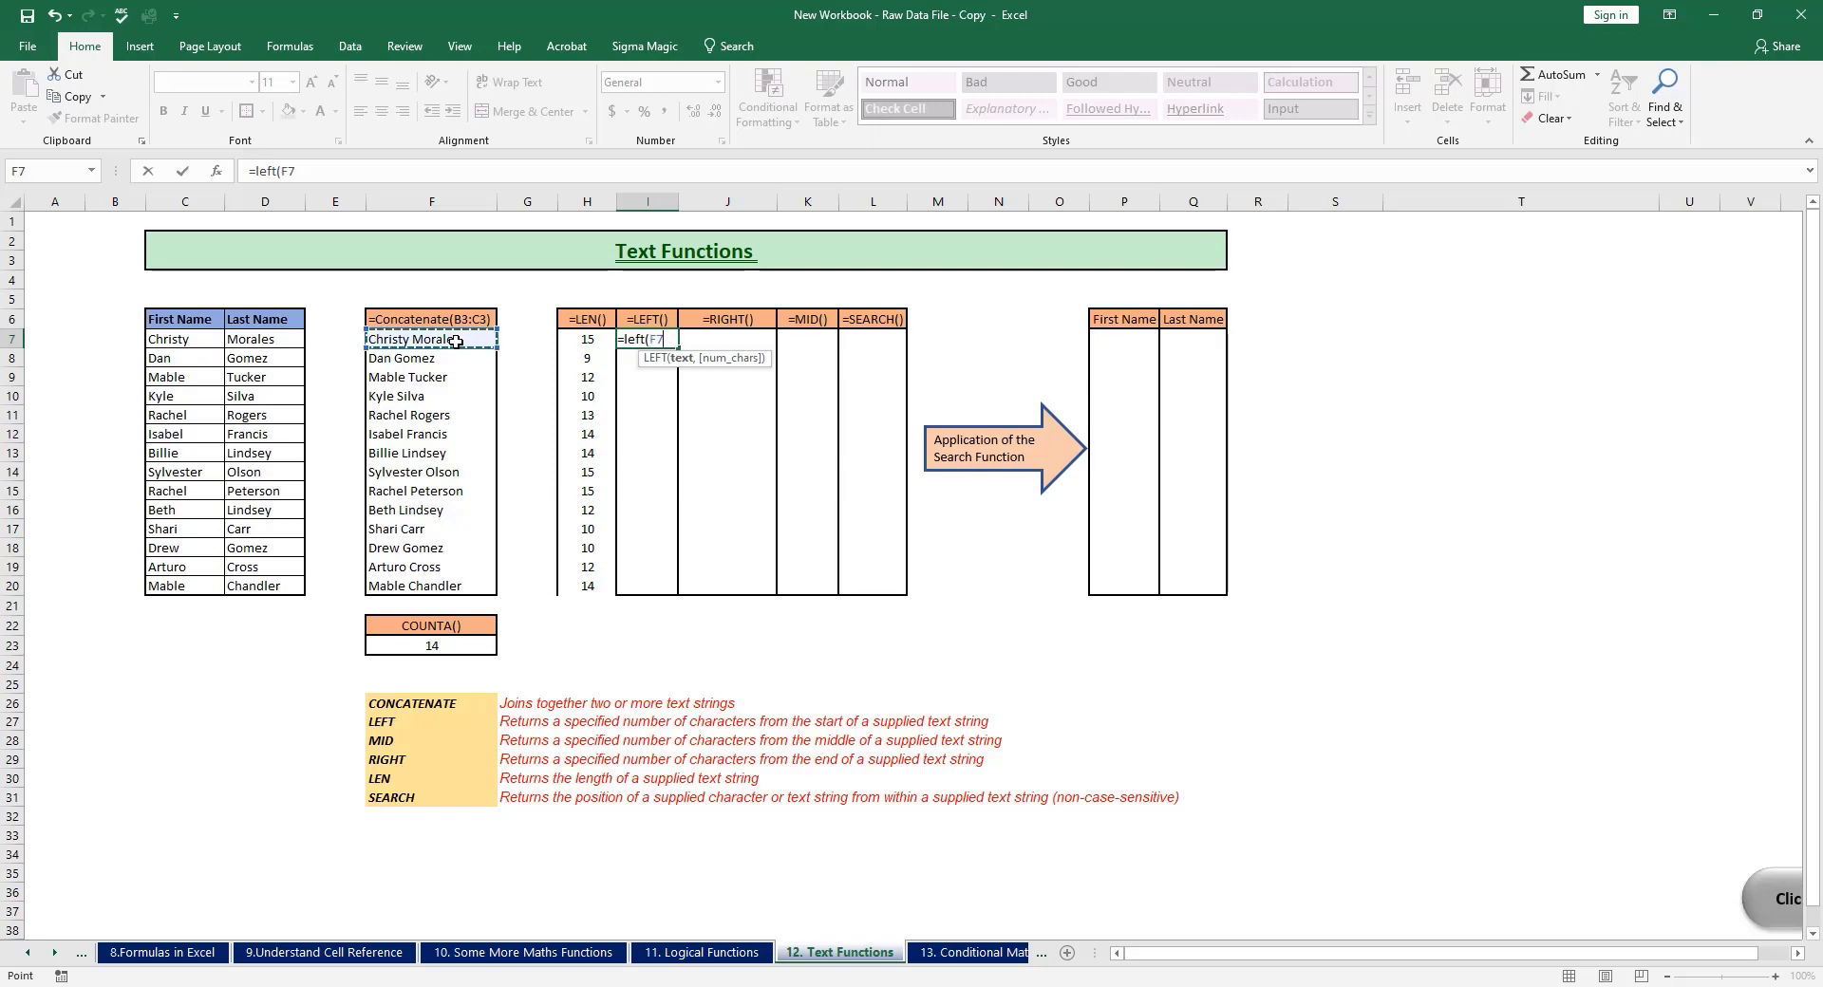
type(",")
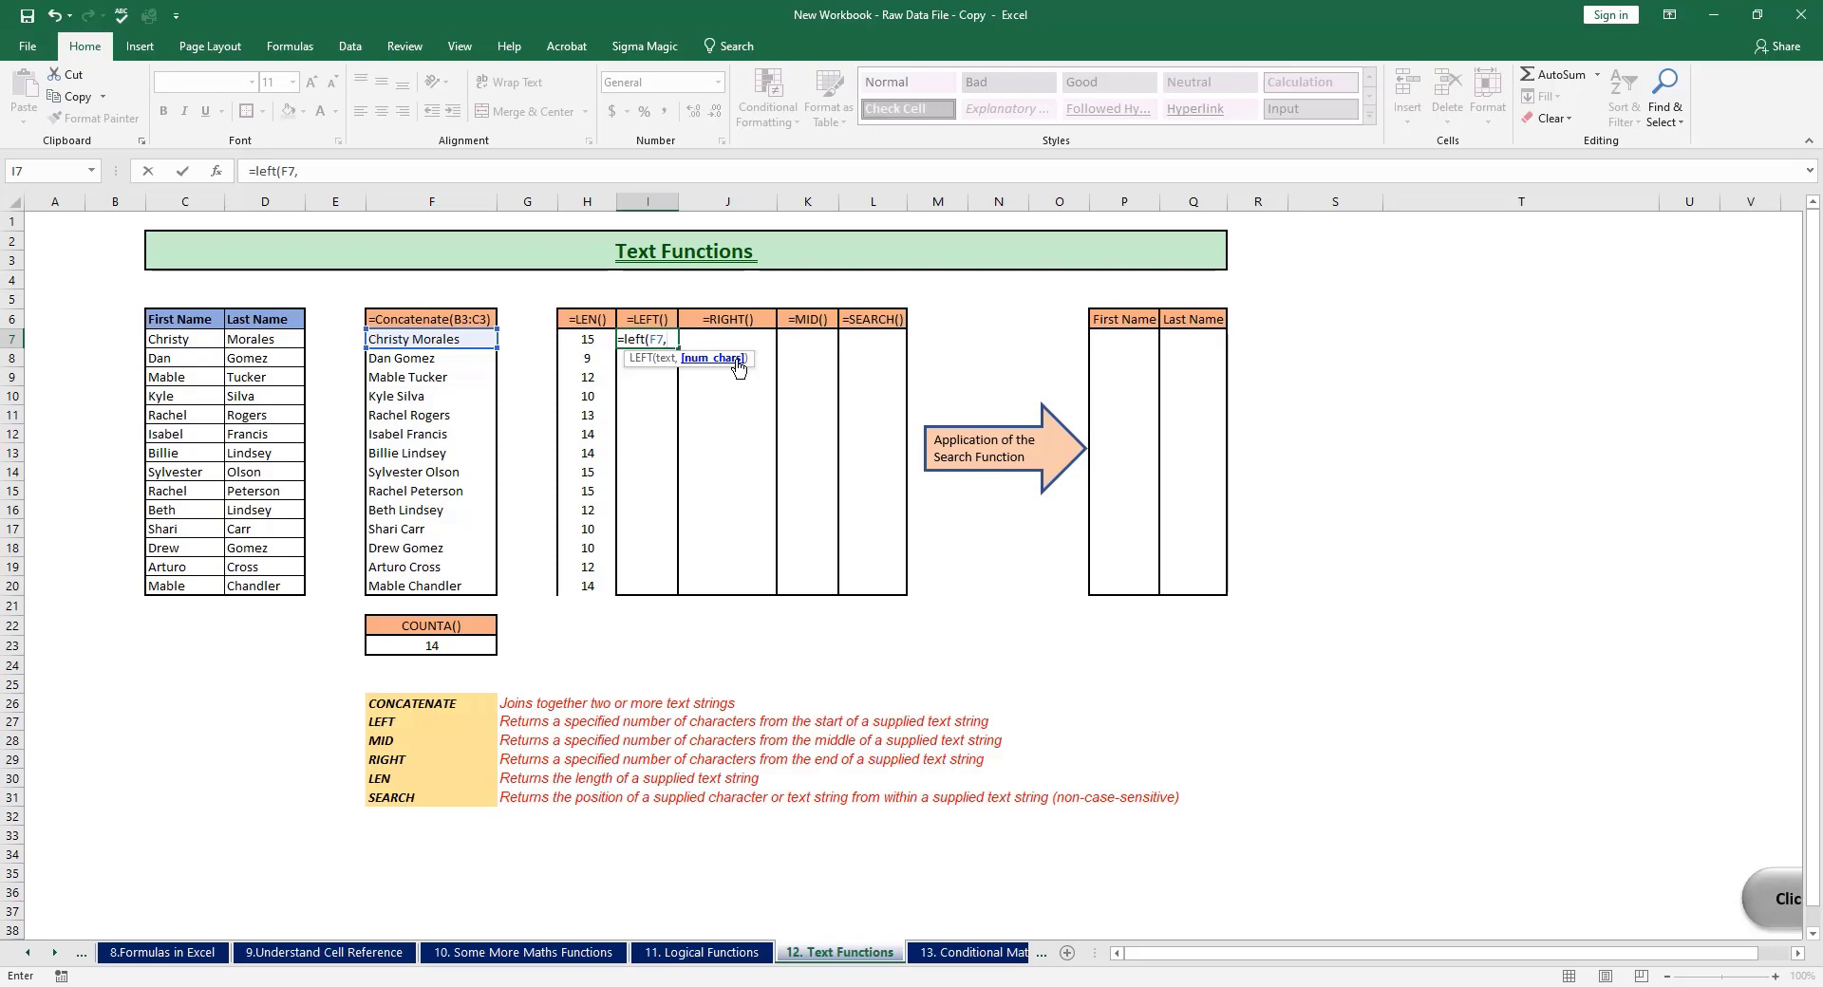
type("3)")
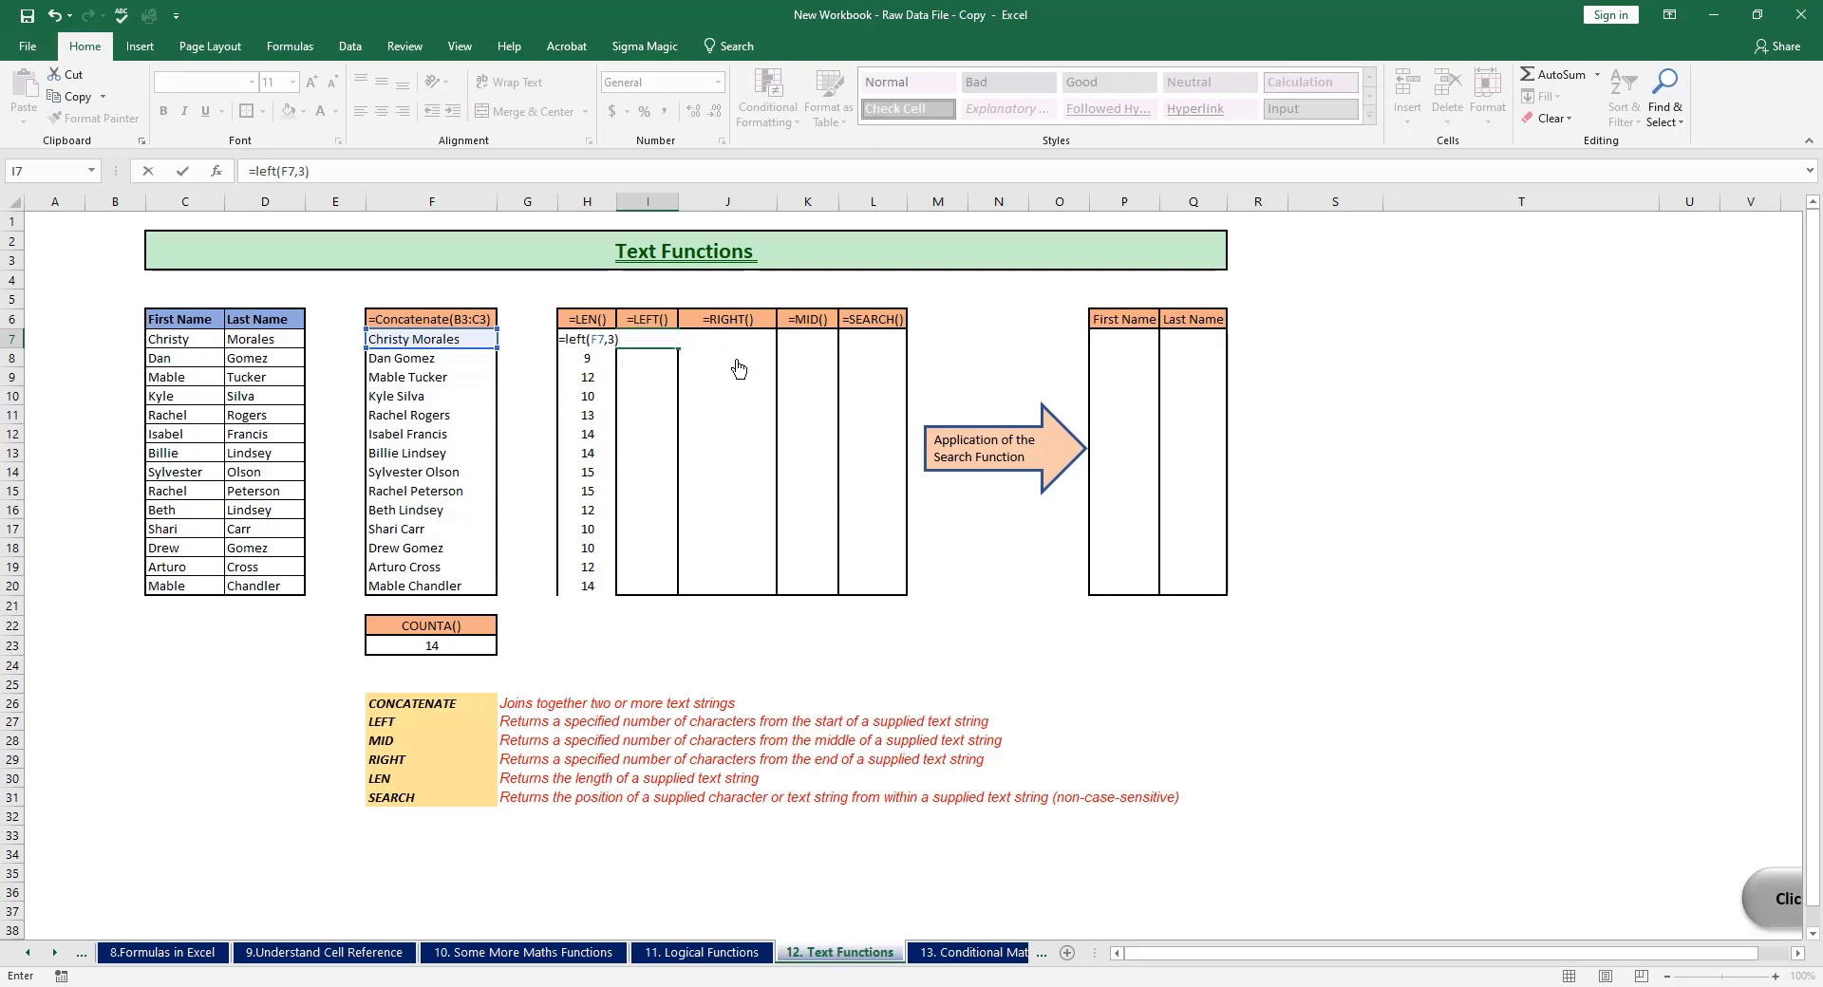
key("Return")
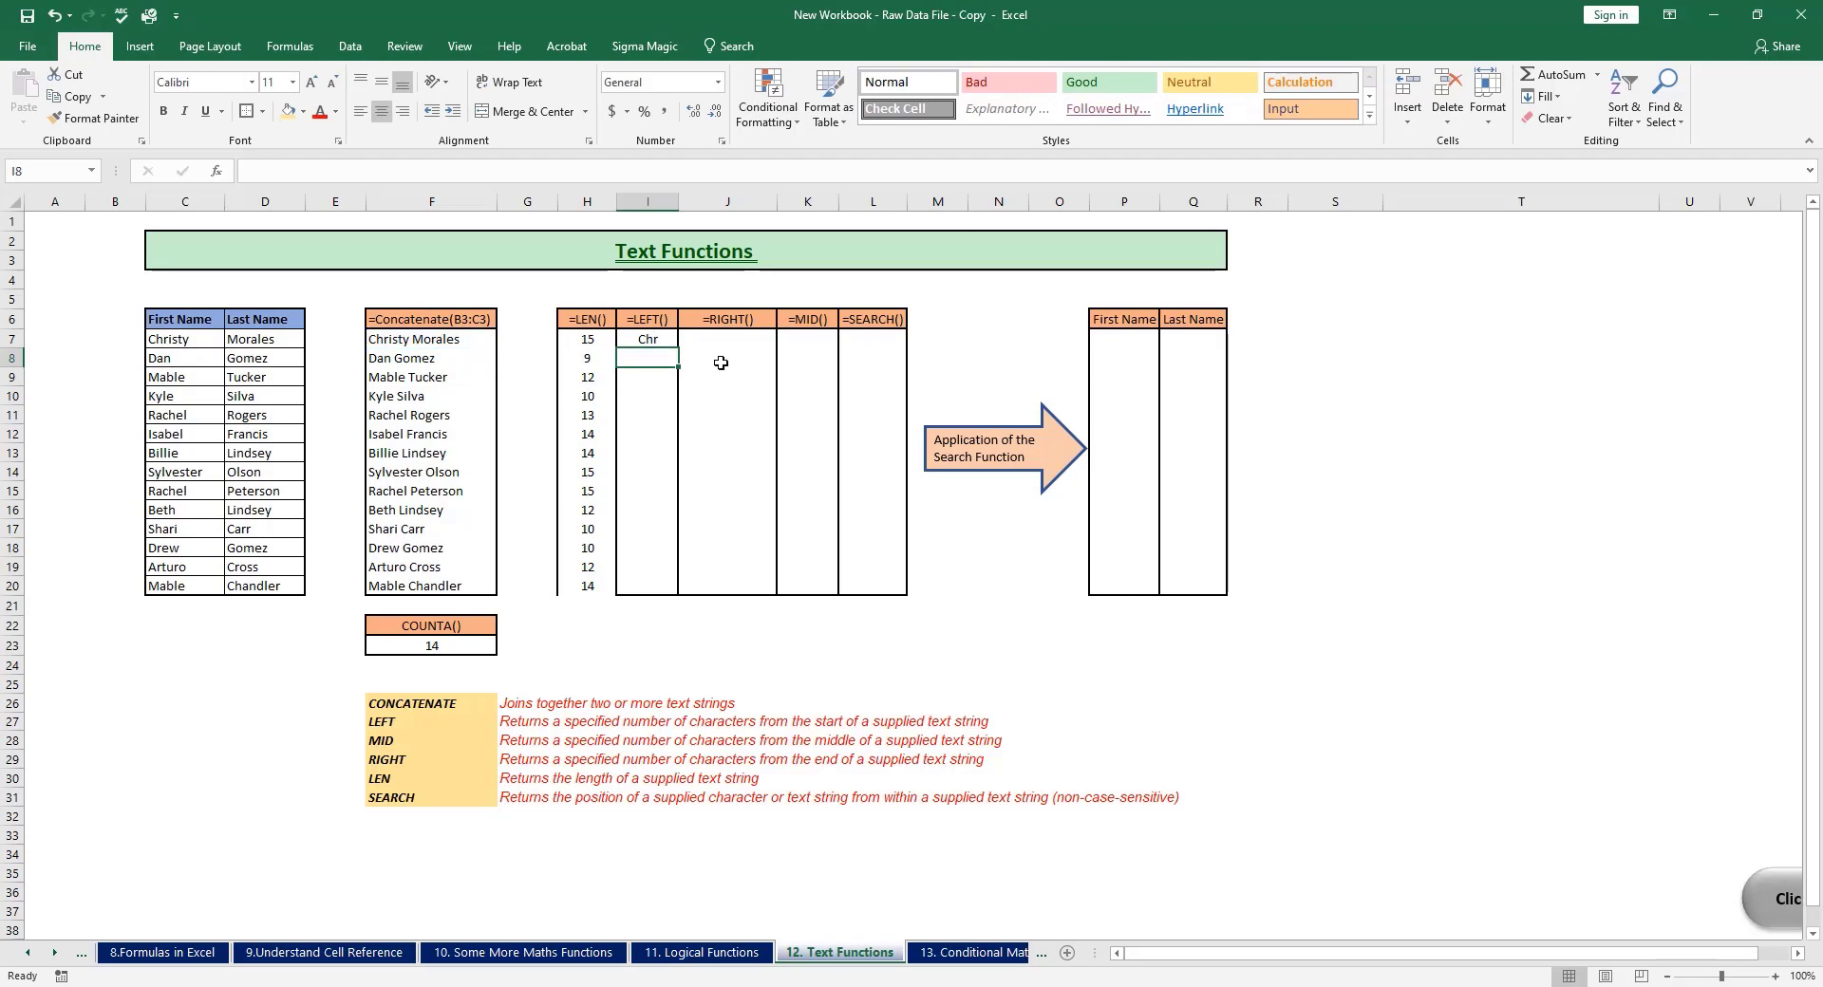
Step: Fill the LEFT formula from I7 down to I20 for all the combined names
left_click(447, 341)
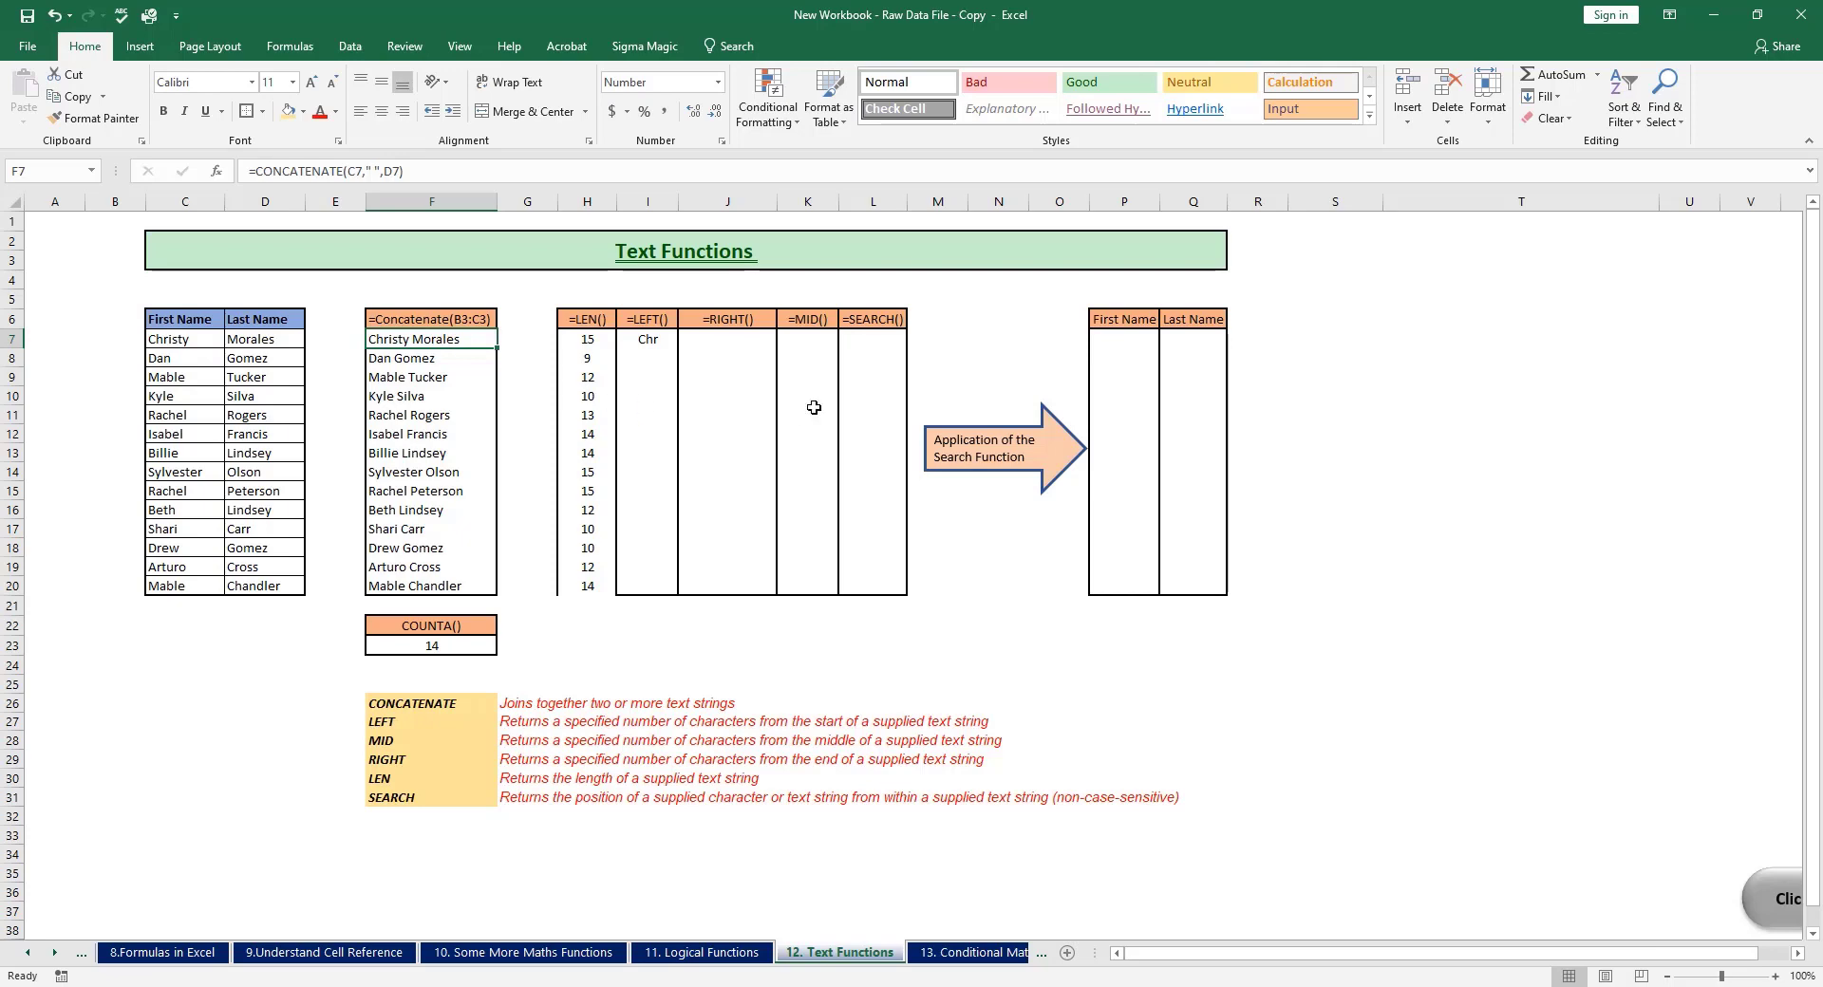
left_click(662, 339)
left_click_drag(678, 348, 655, 586)
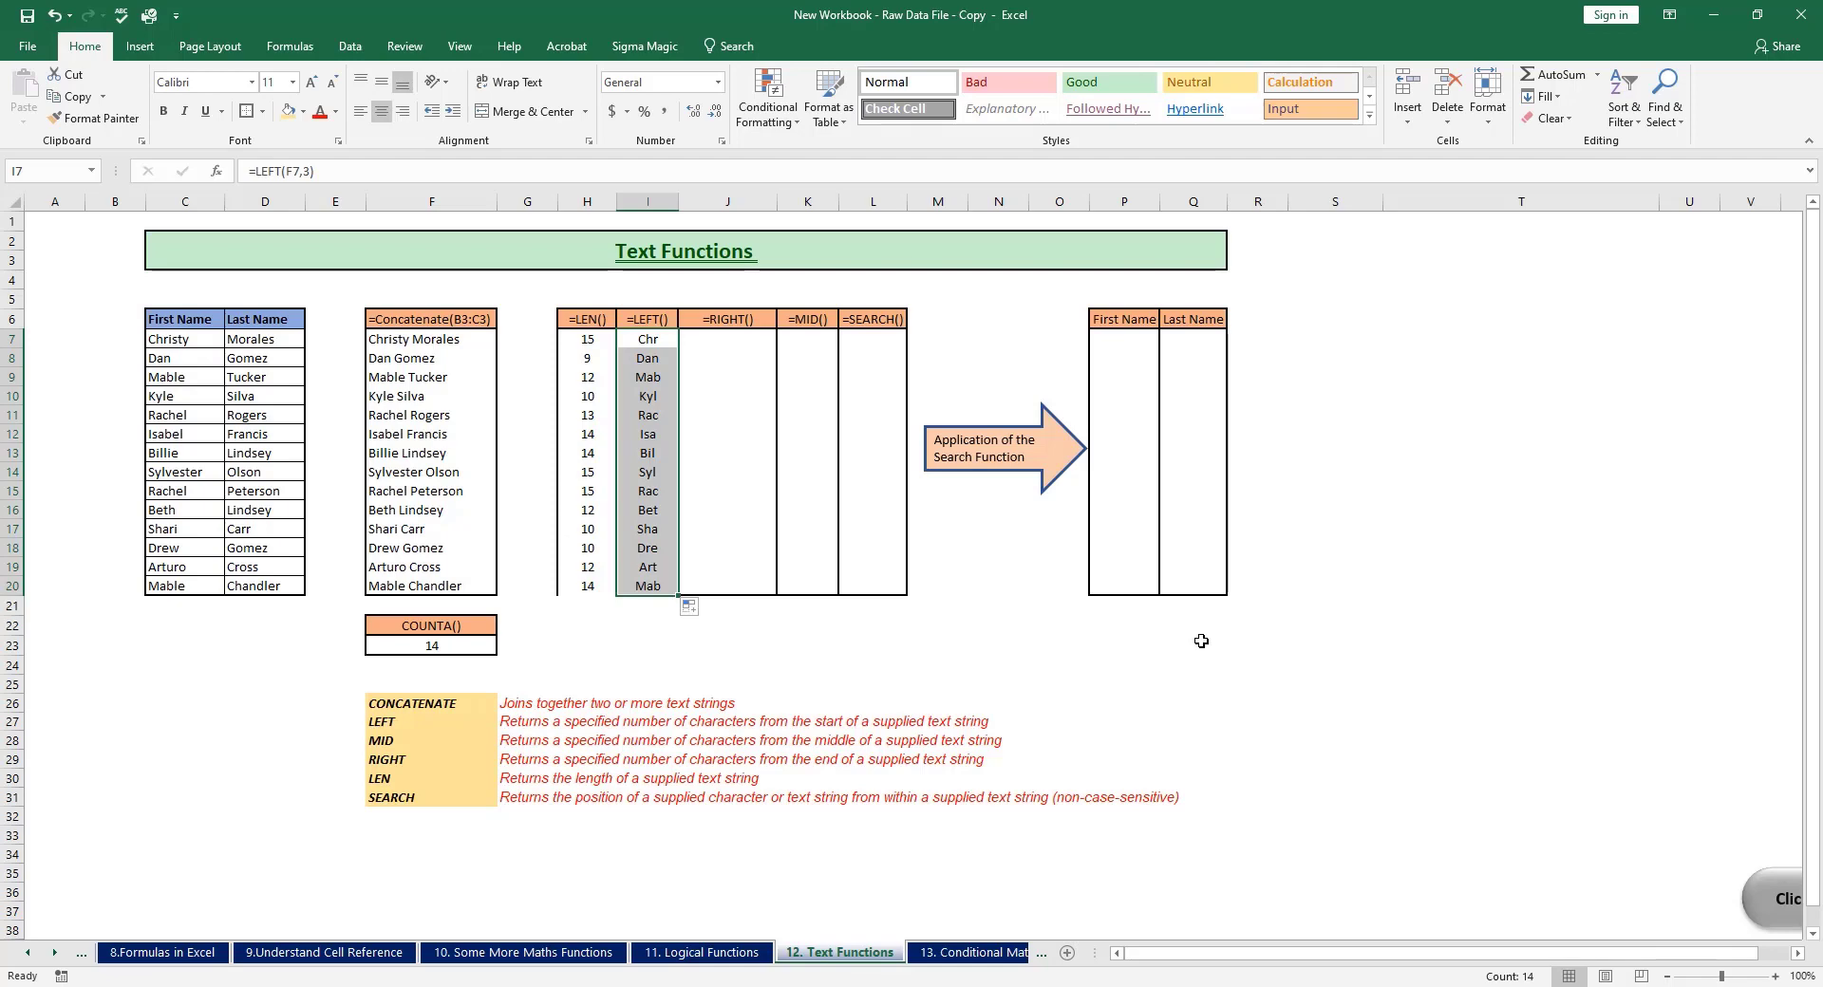
Step: Enter =RIGHT(F7,4) in J7 to extract the last four characters of the combined name, and fill it down to J20
left_click(718, 341)
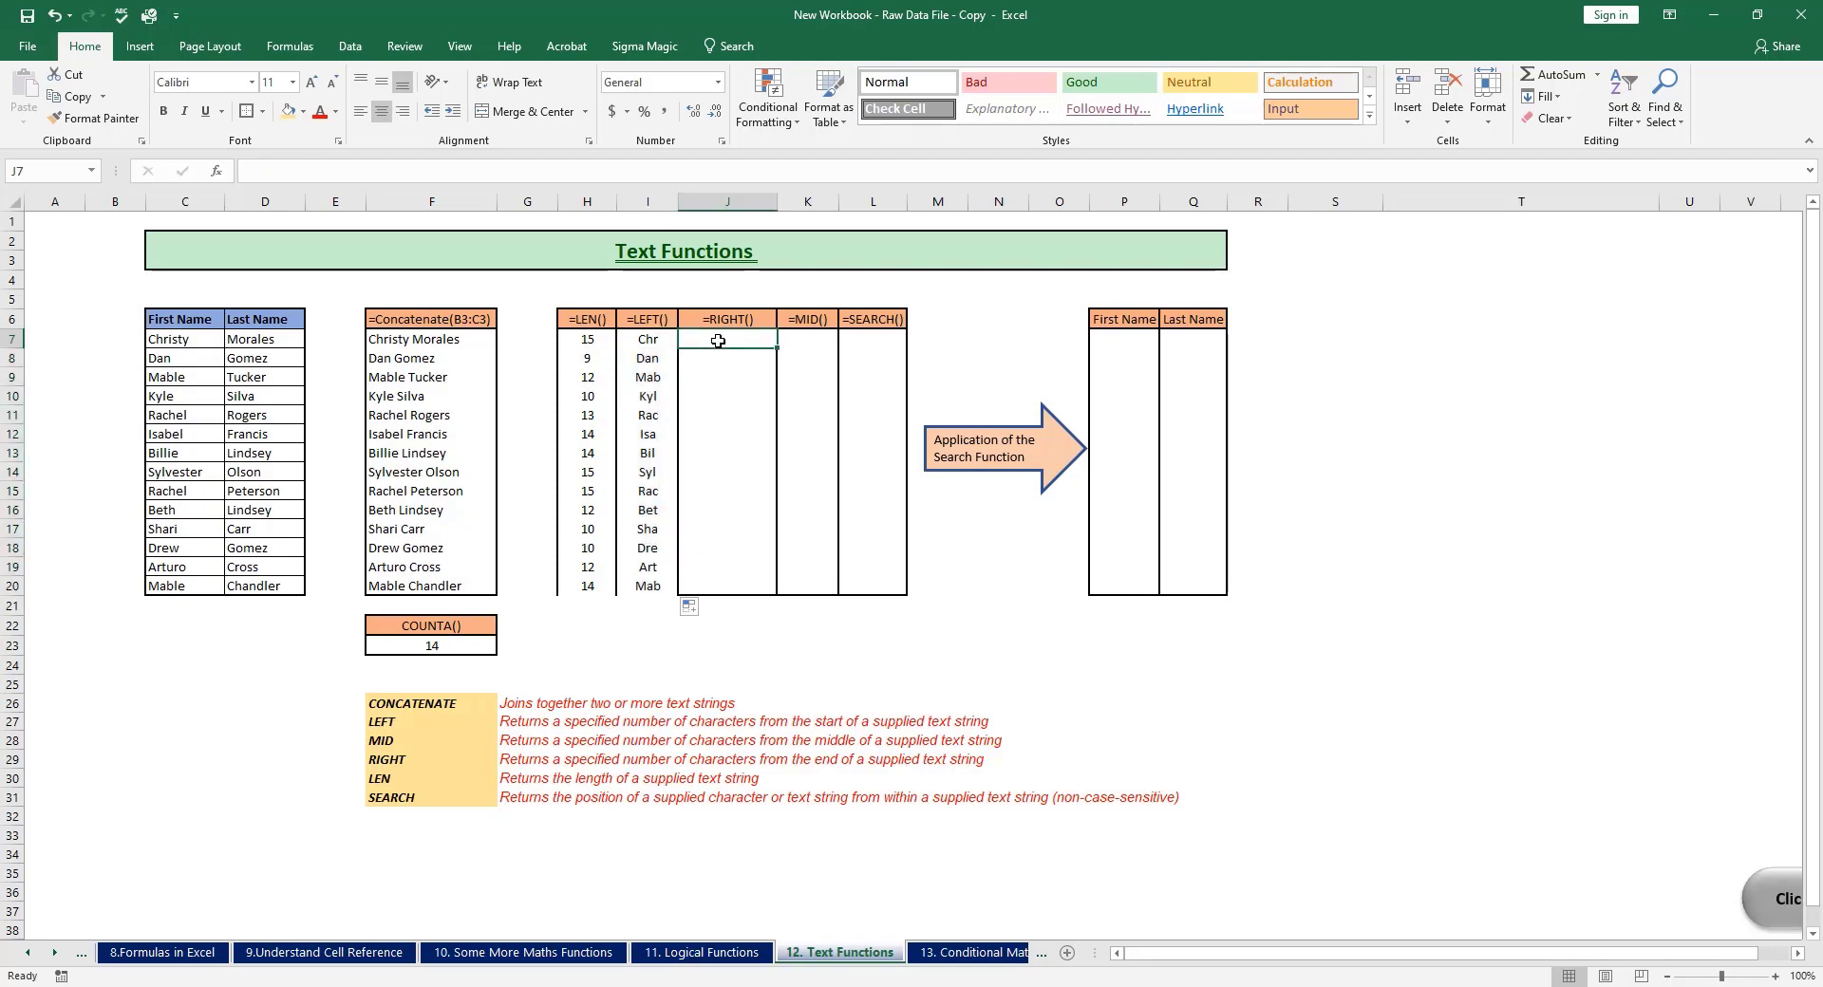
type("=righ")
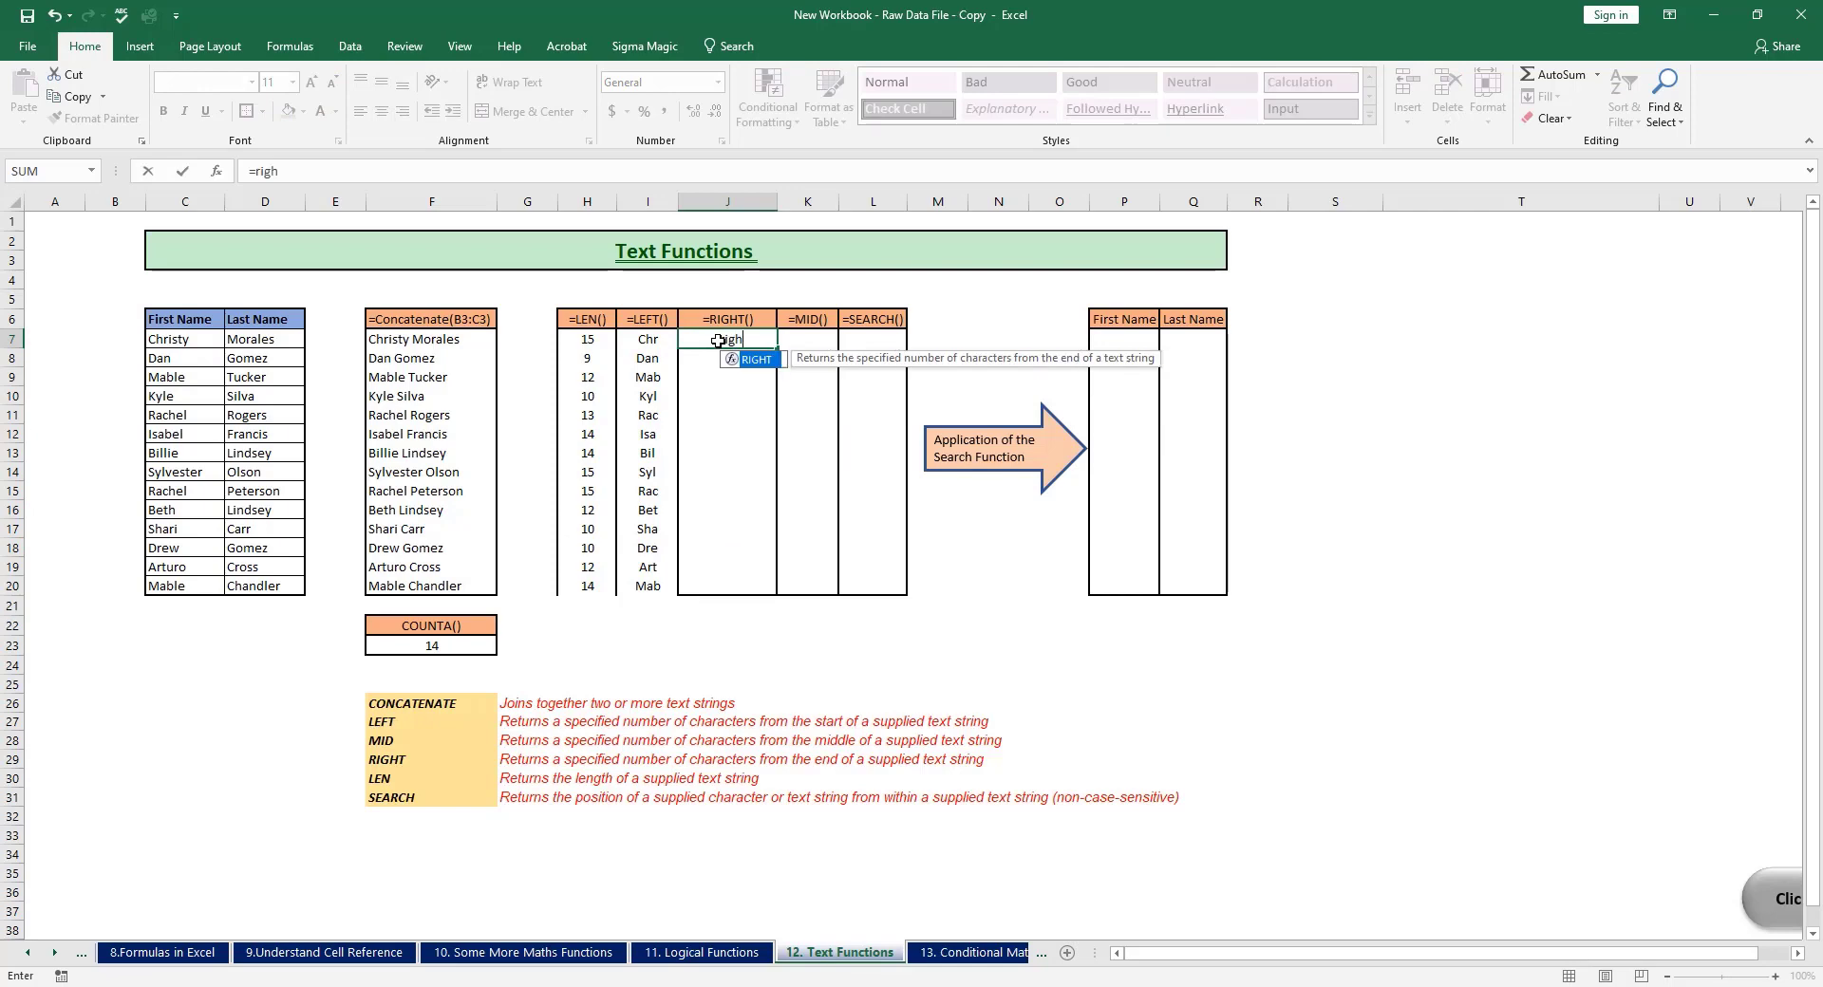
type("t(")
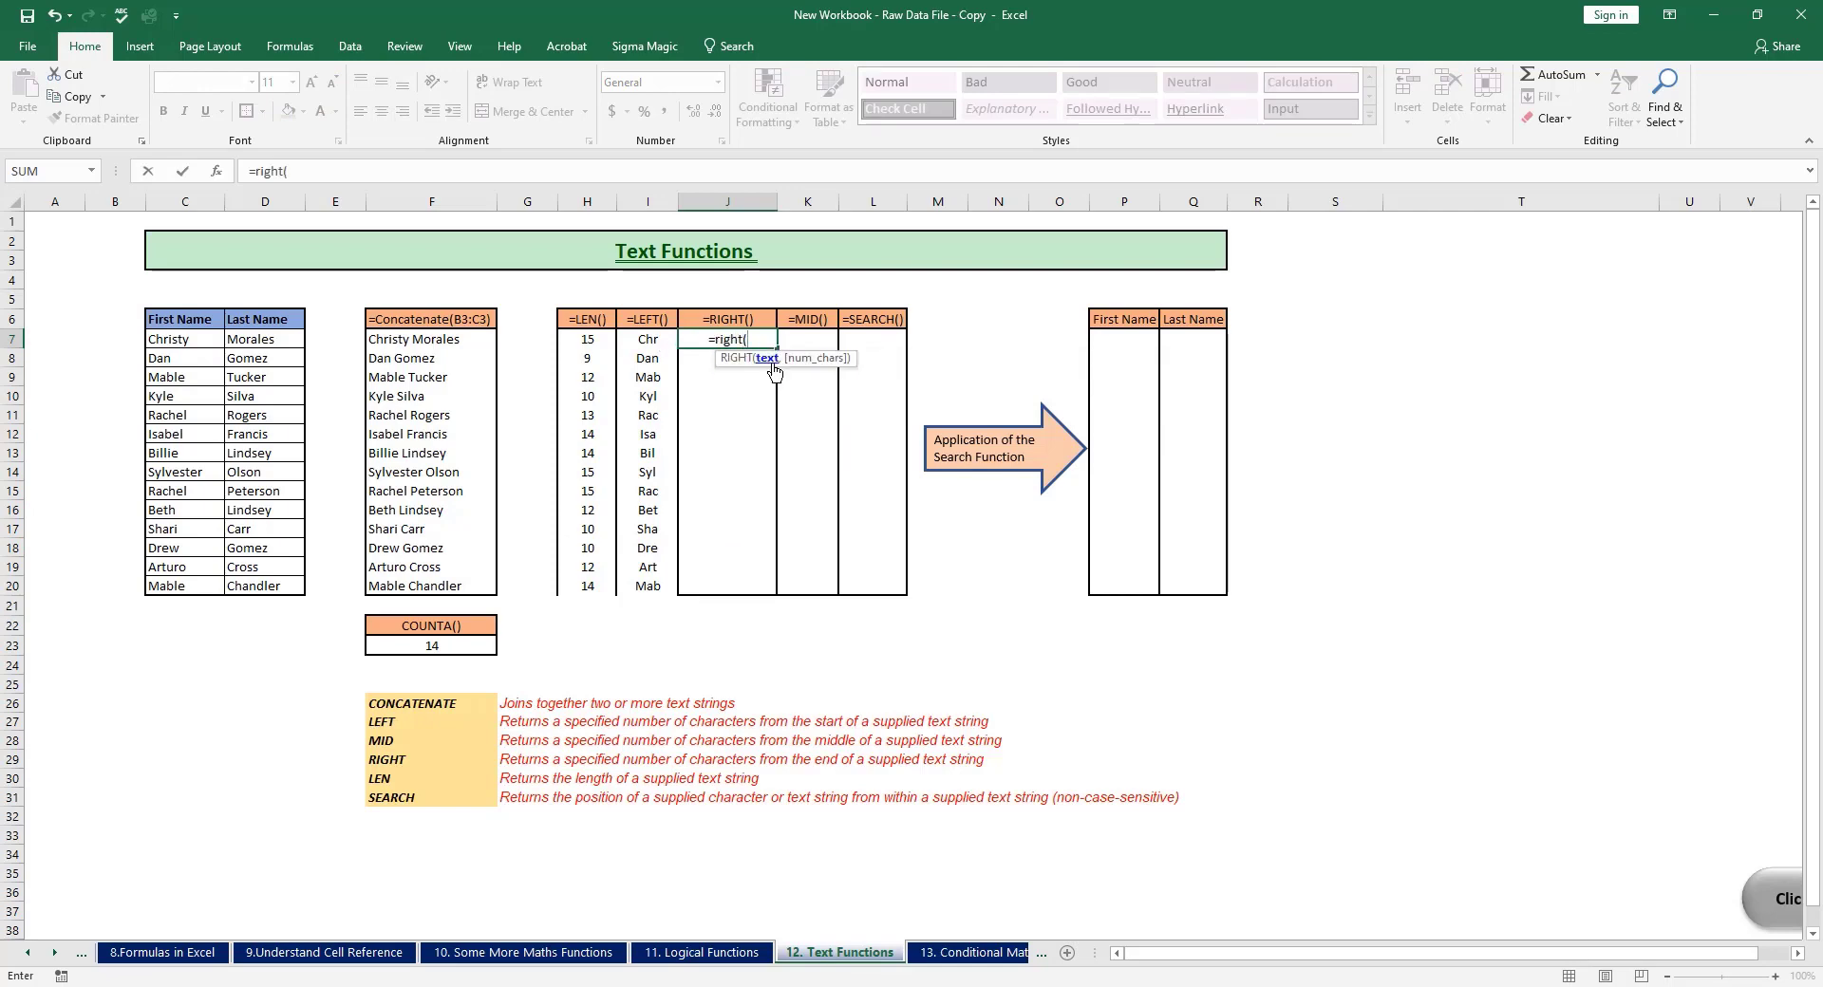
left_click(482, 342)
type(",")
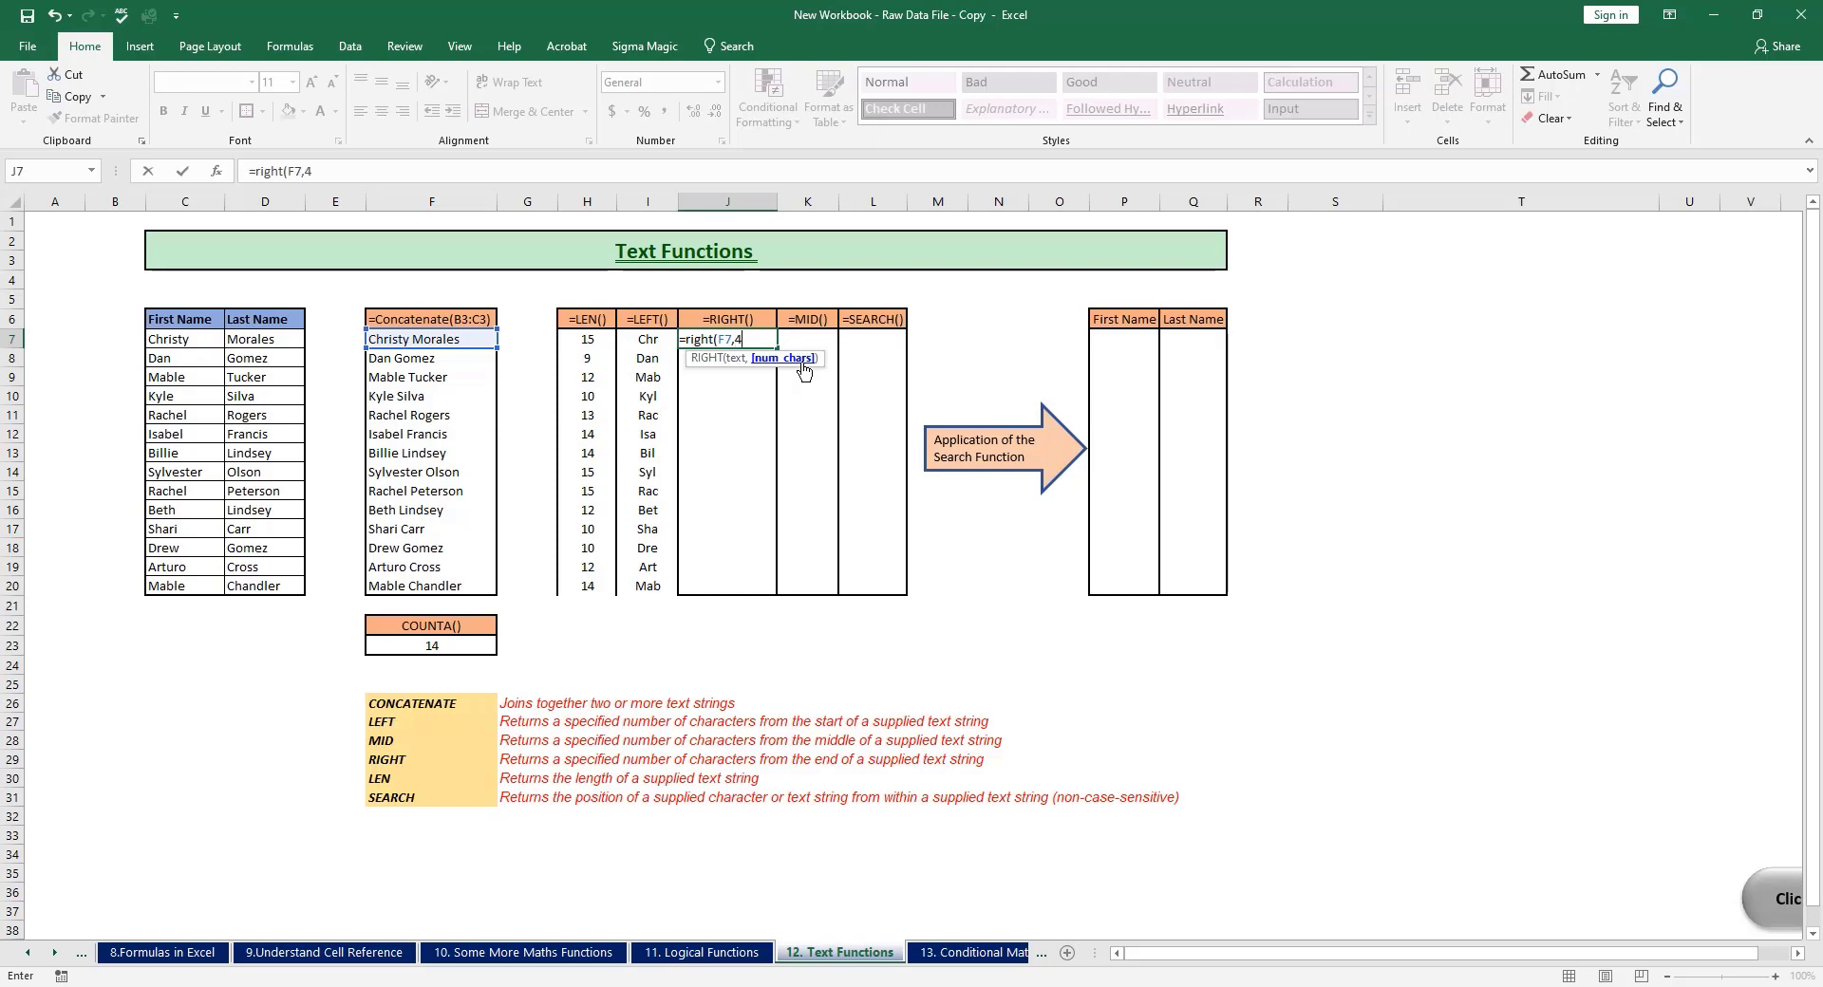
type("4)")
key("Return")
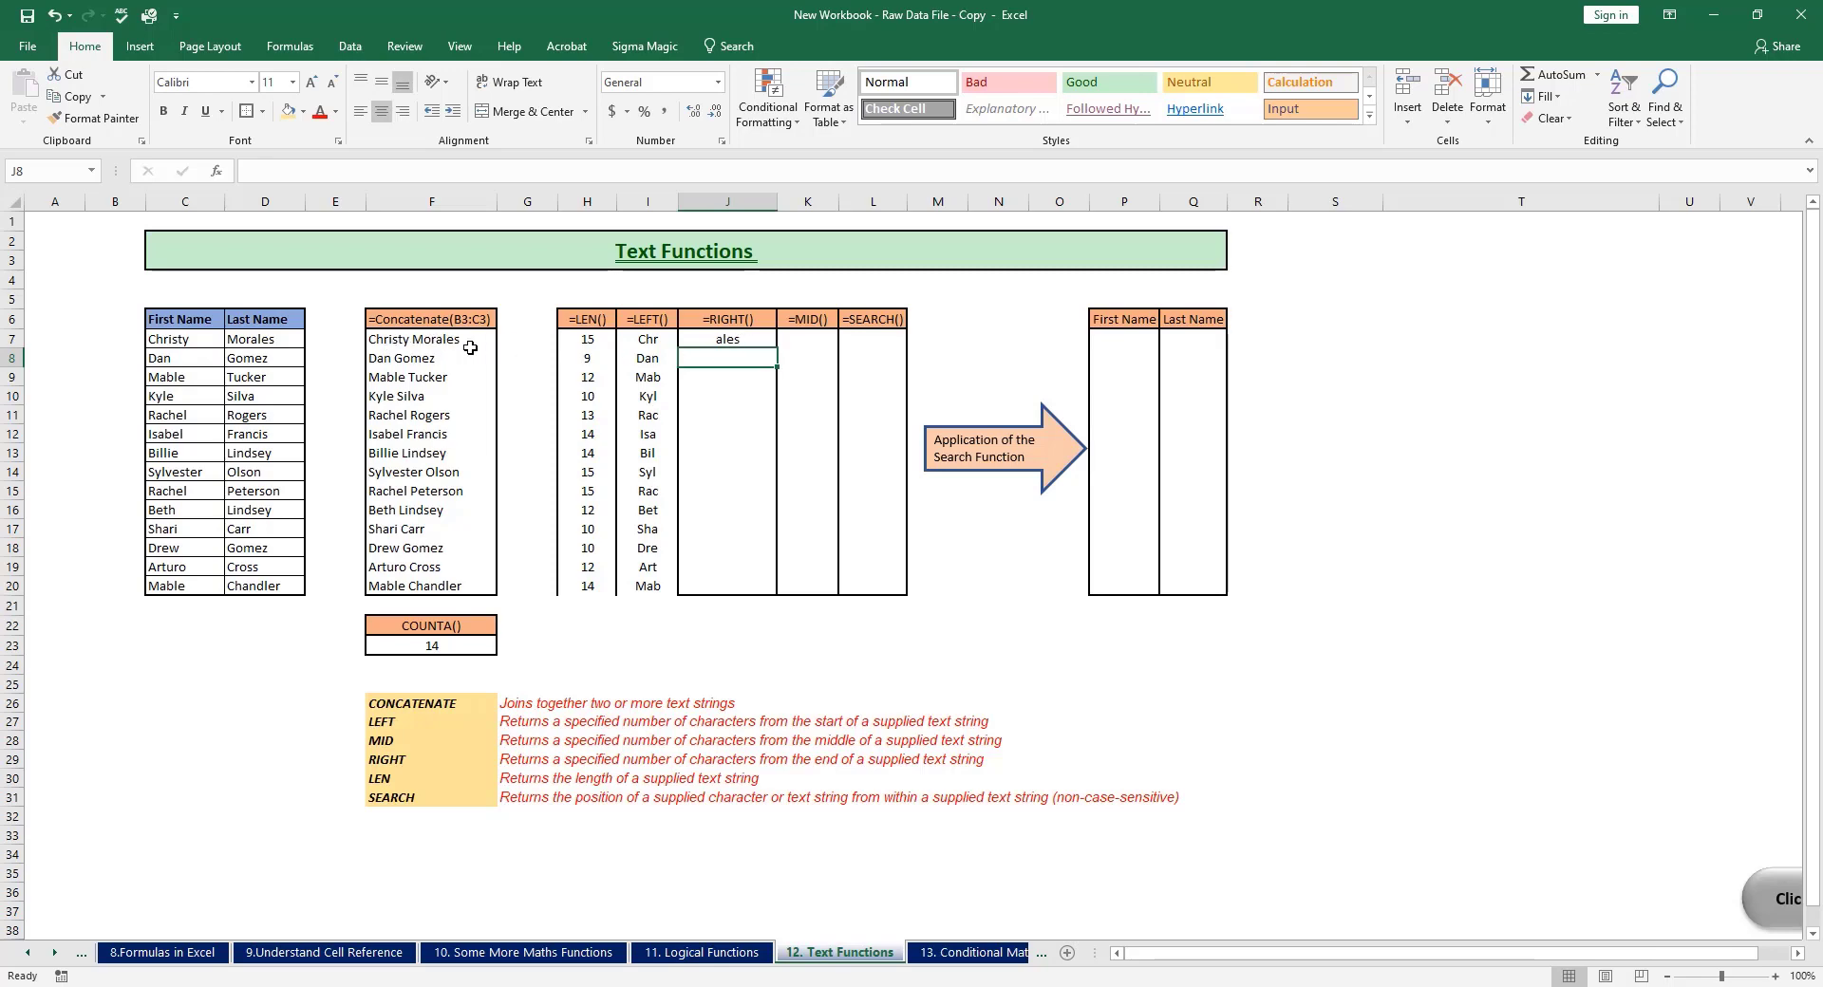
left_click(757, 344)
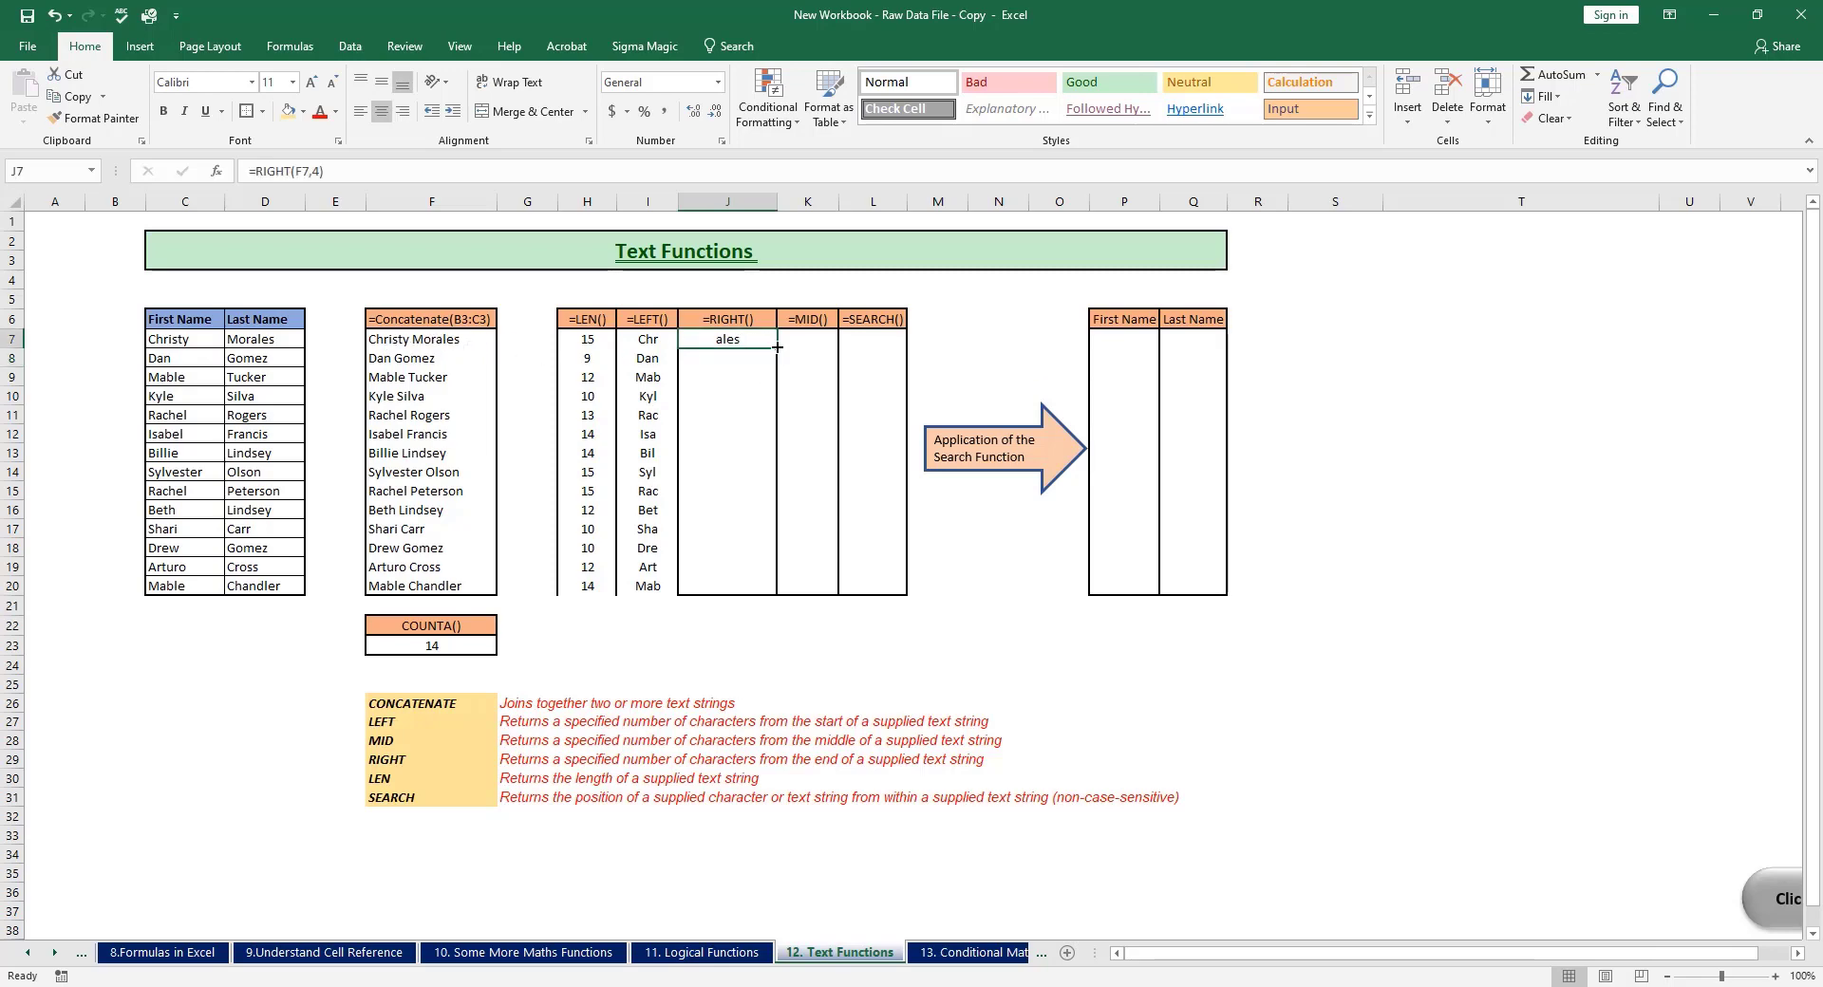
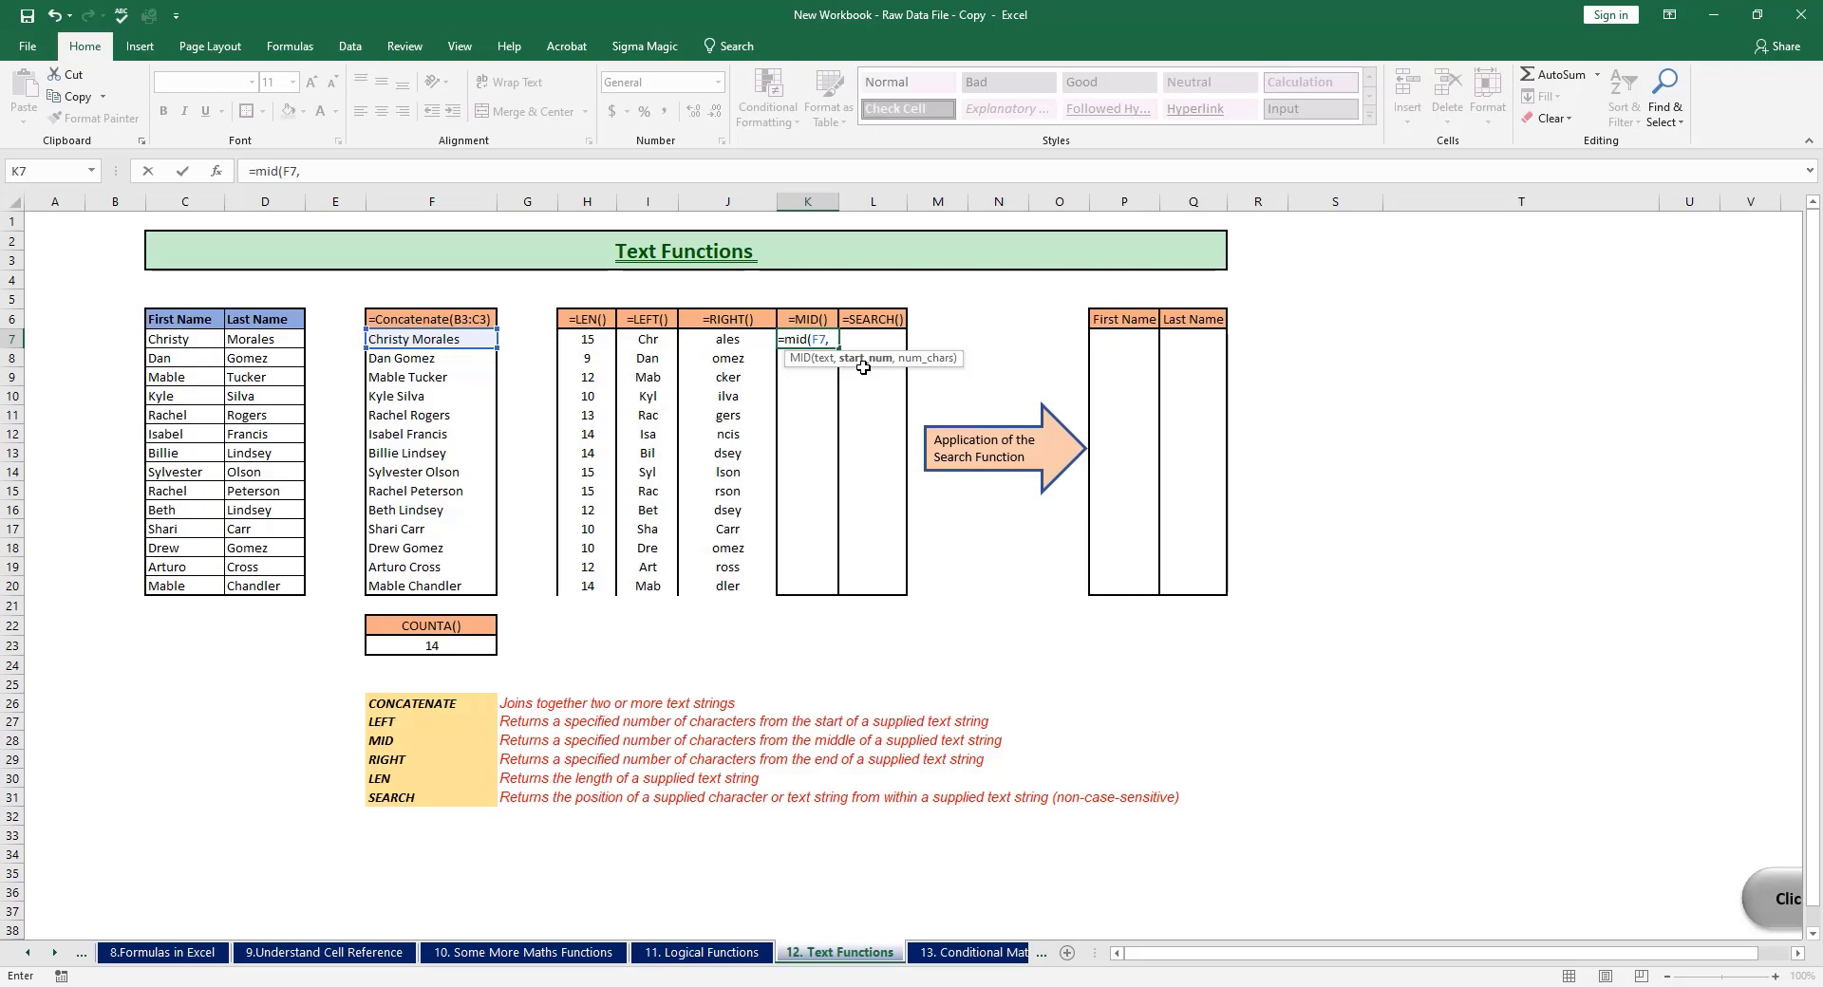
Step: Enter =MID(F7,3,5) in K7 to extract five characters starting at the third, and fill it down to K20
type("3,")
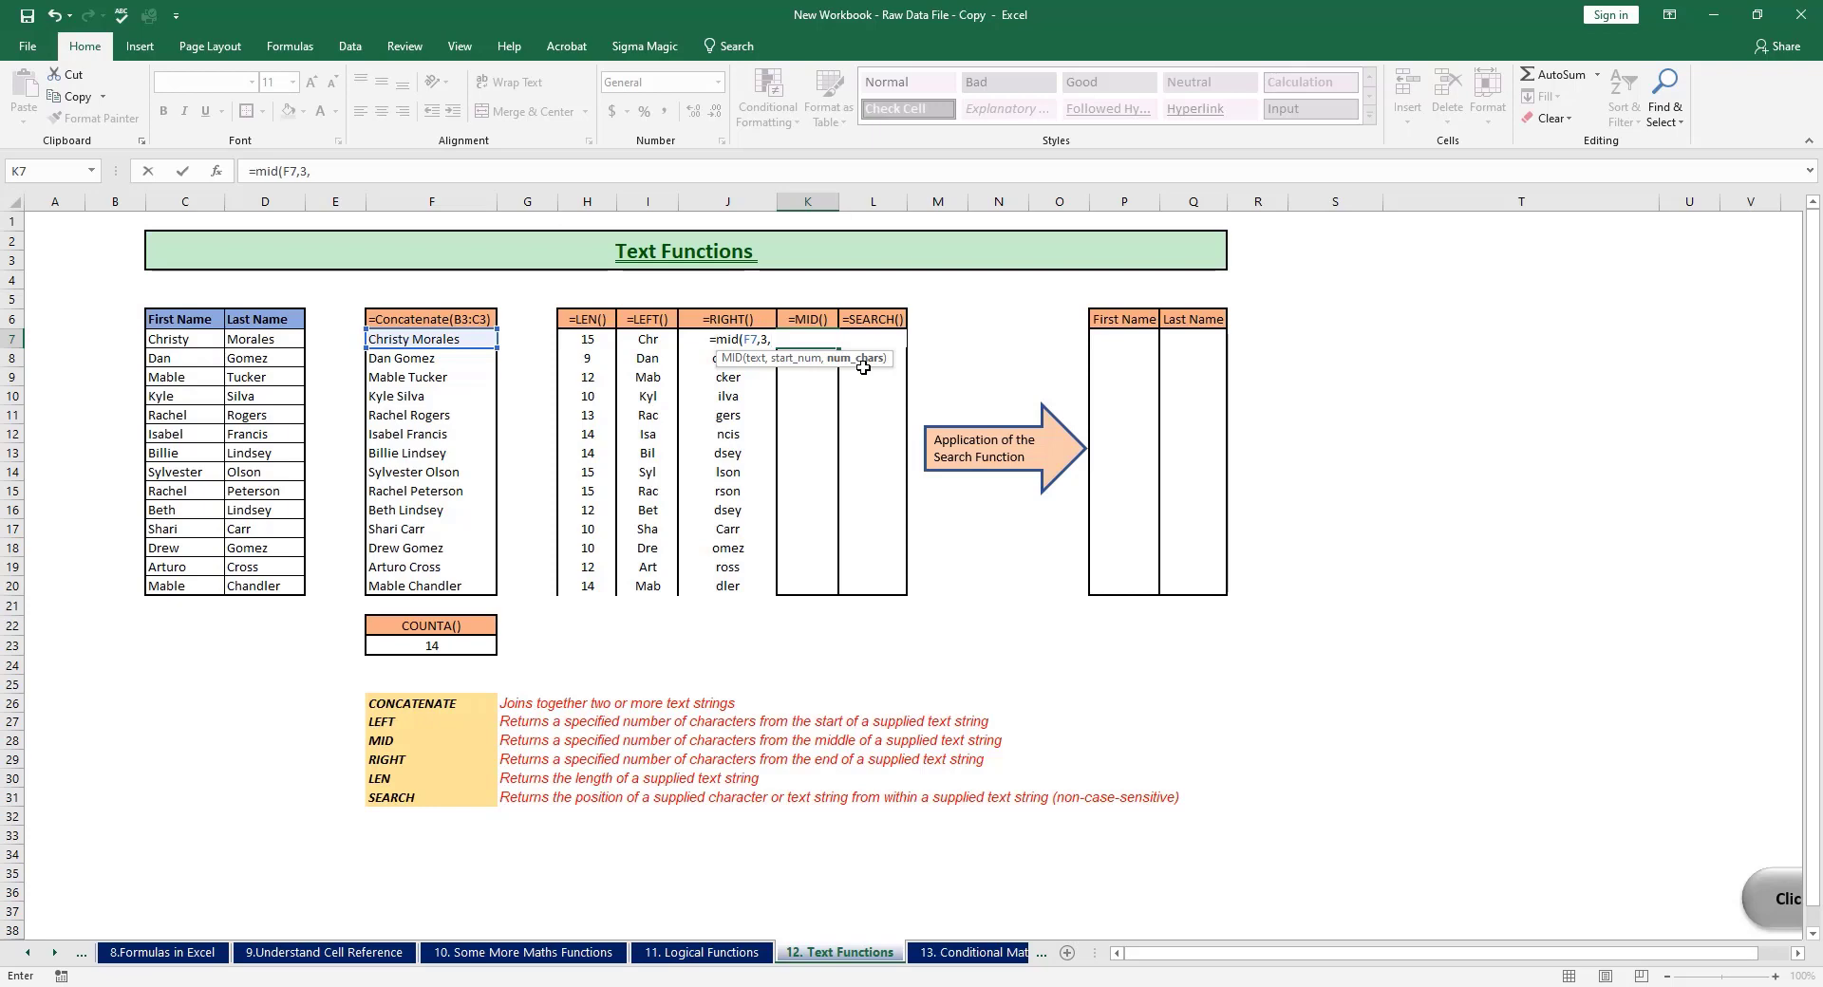
type("5)")
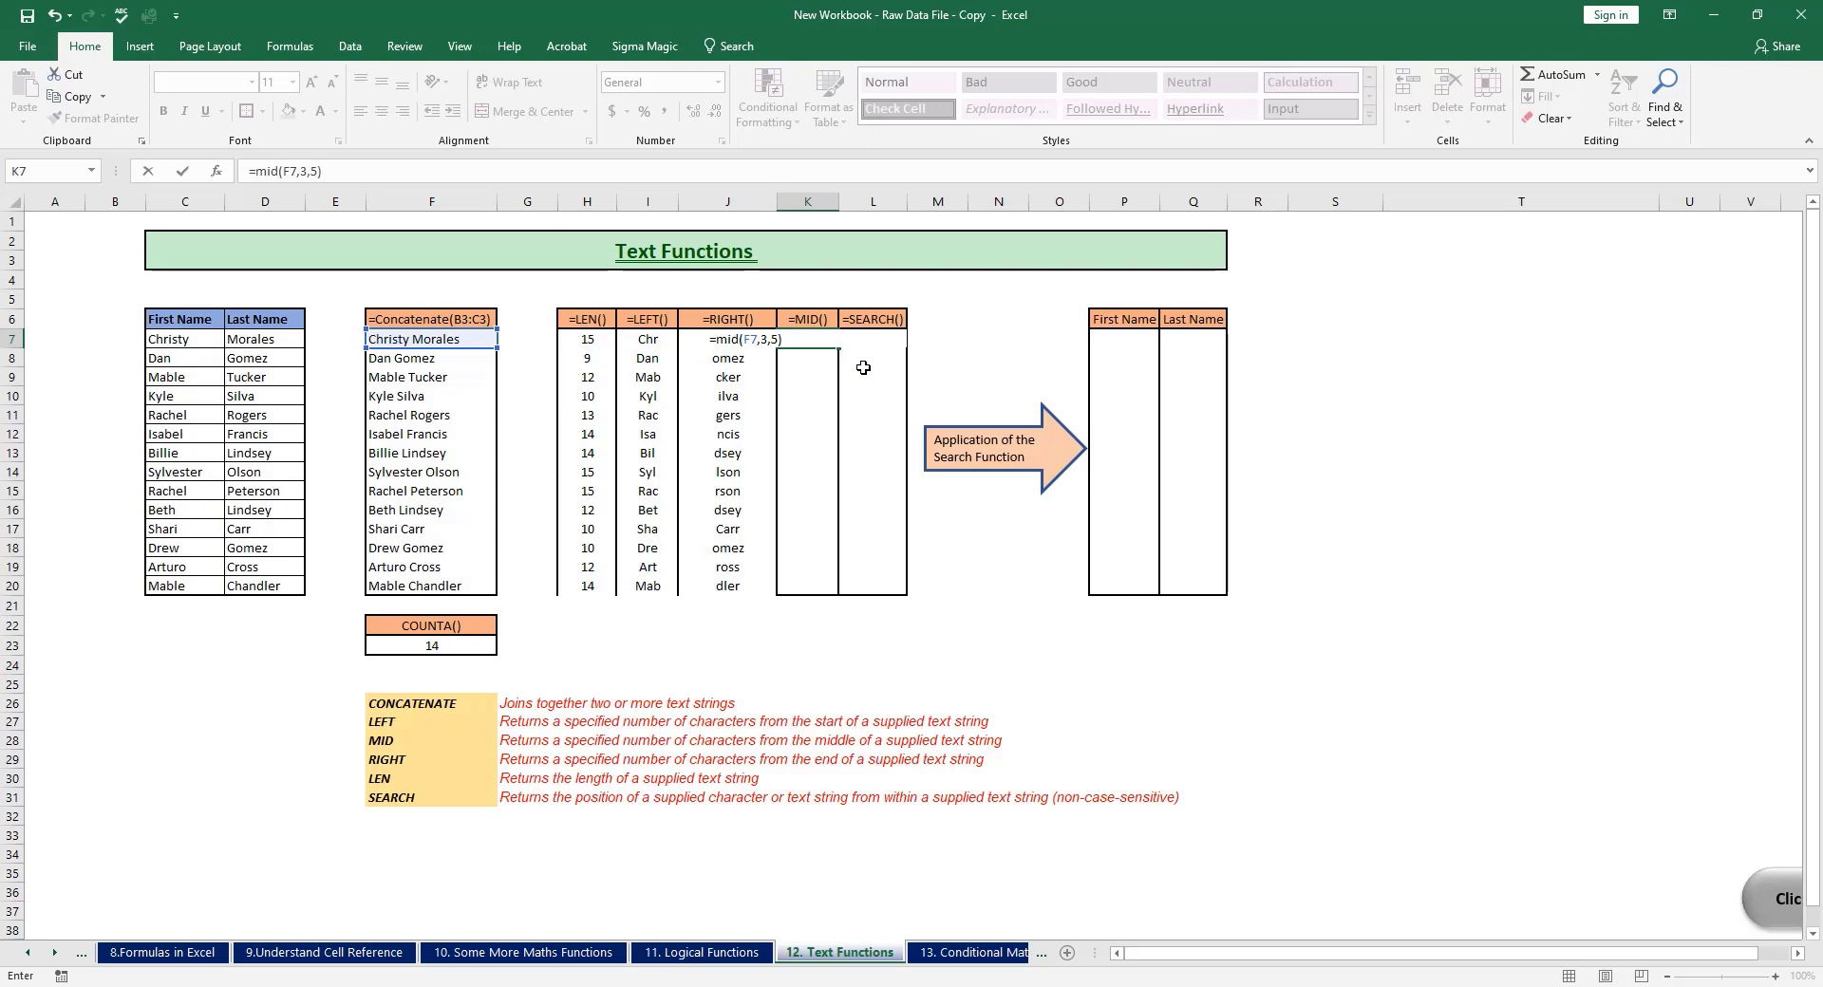
key("Return")
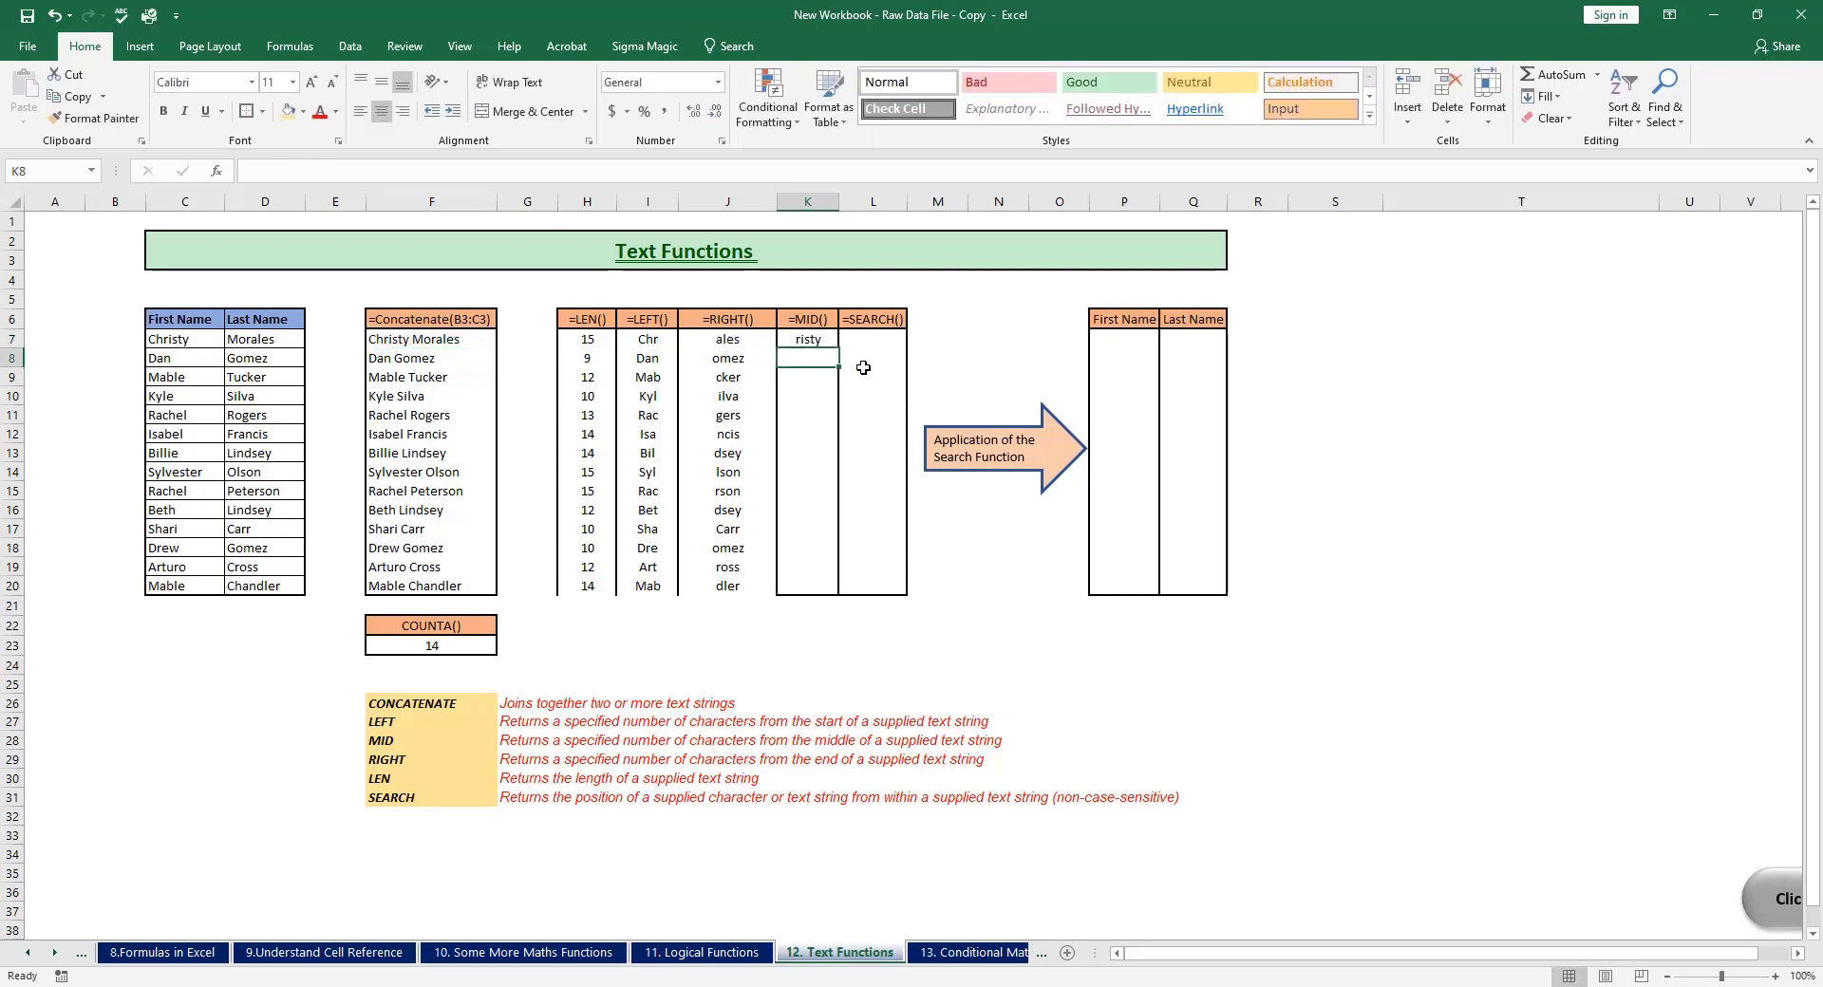
left_click(824, 343)
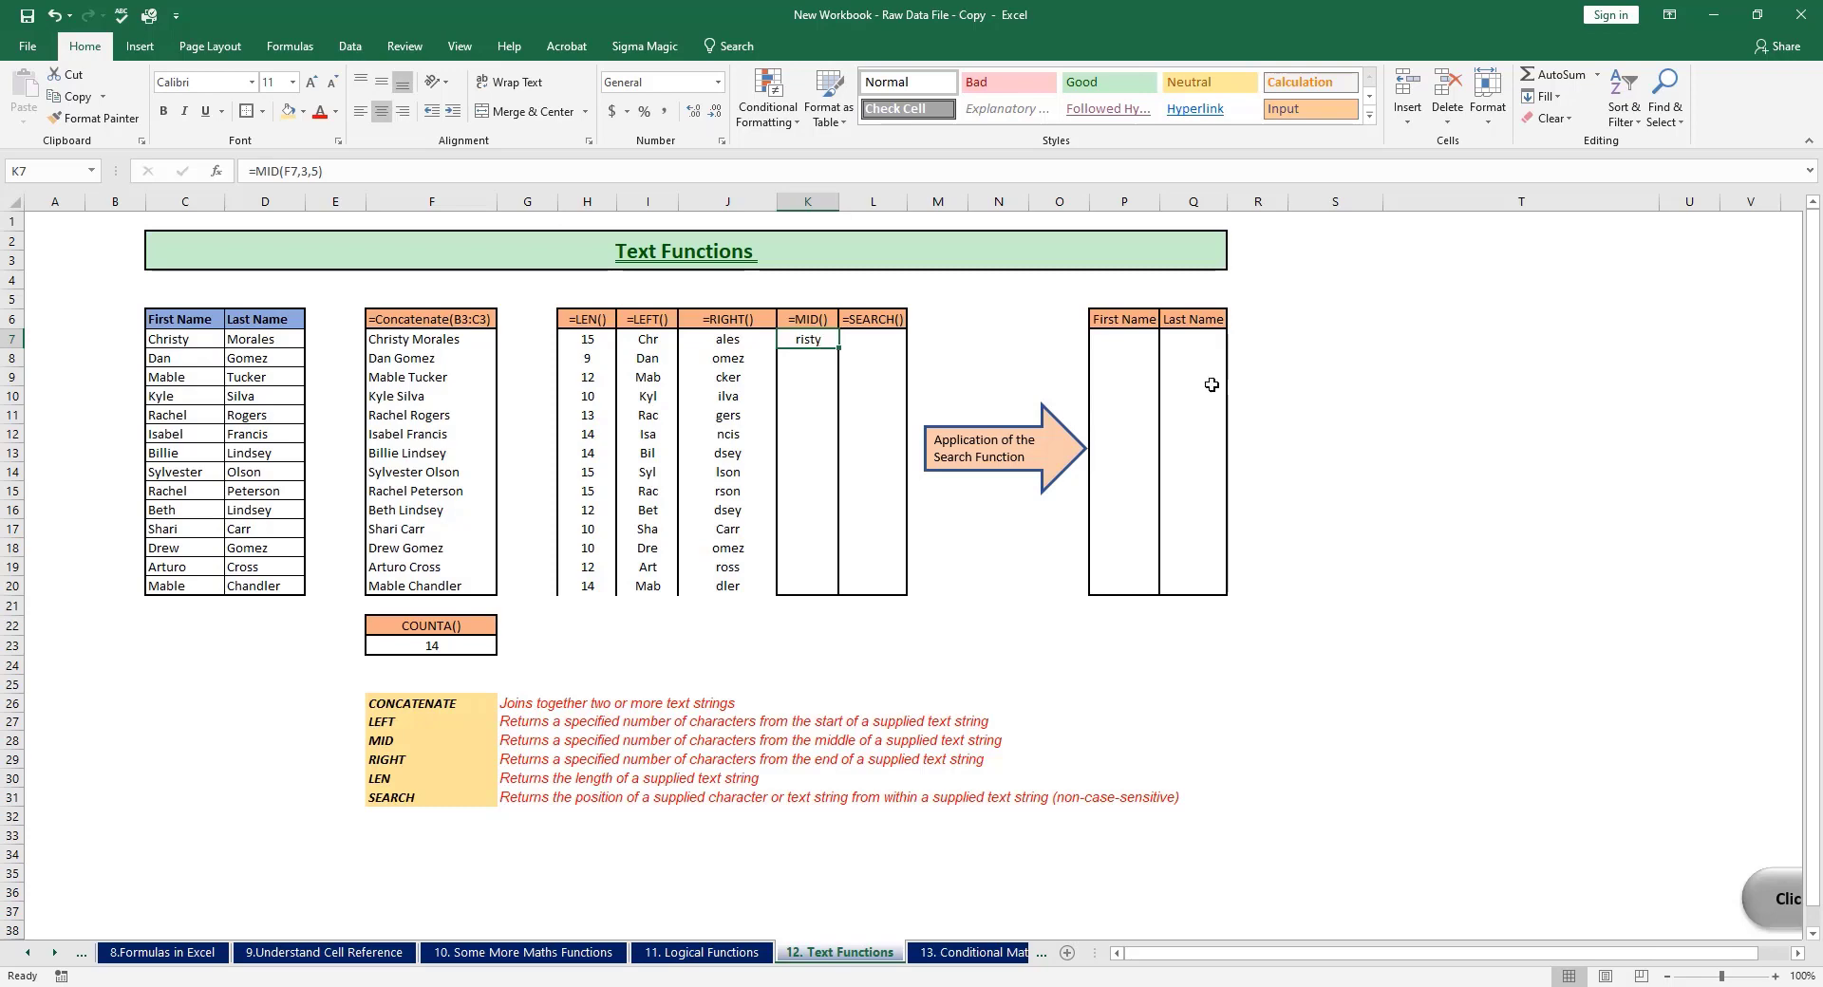
left_click_drag(839, 349, 830, 596)
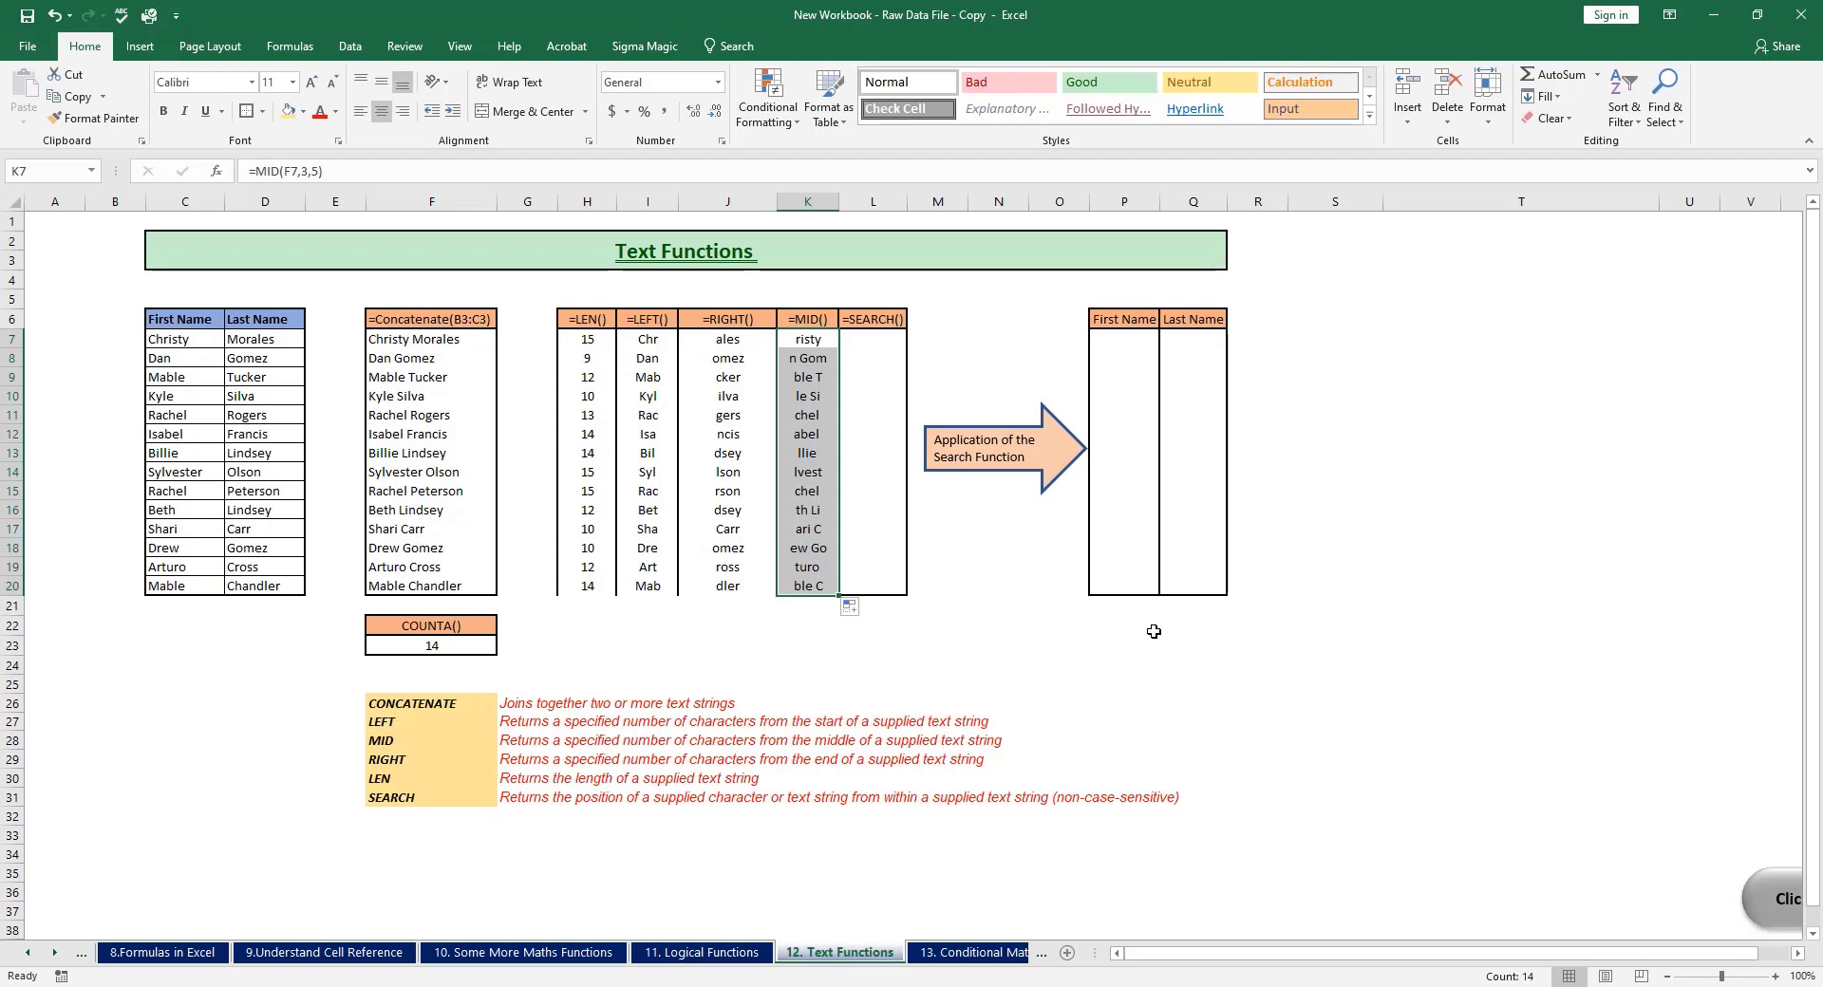
Step: Enter =SEARCH(" ",F7) in cell L7 to find the position of the space in the first combined name
left_click(873, 340)
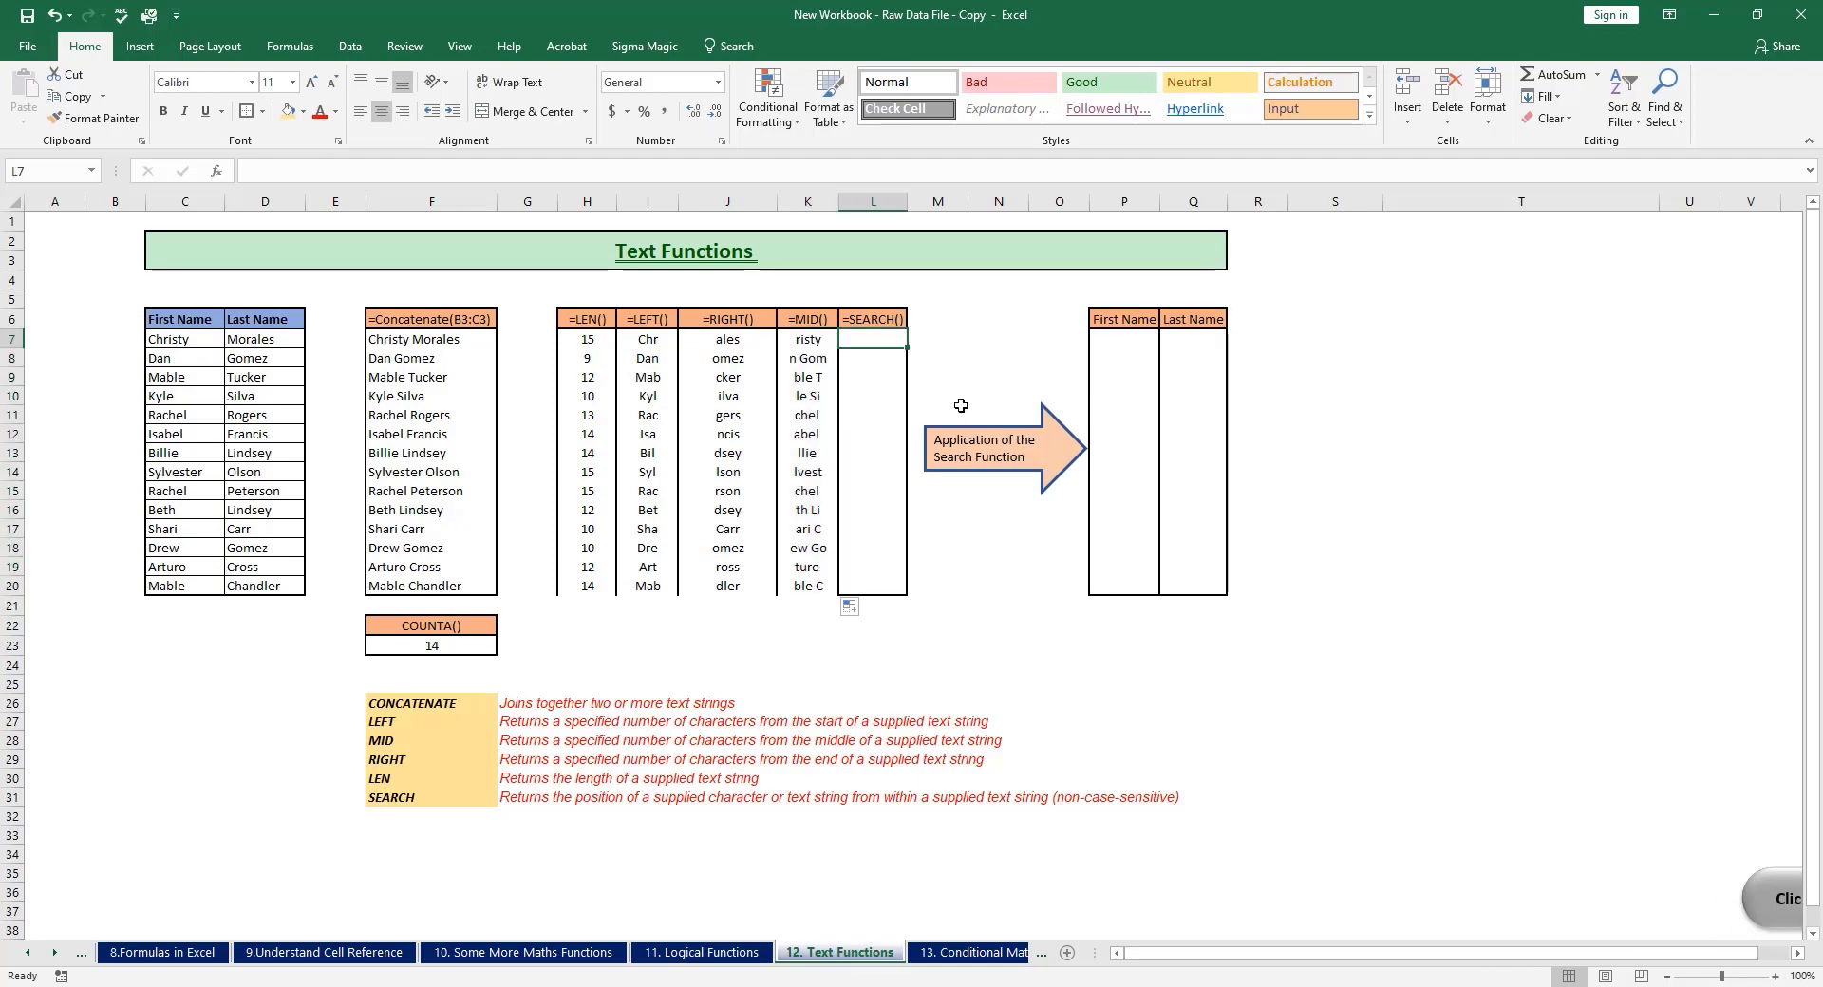
type("=")
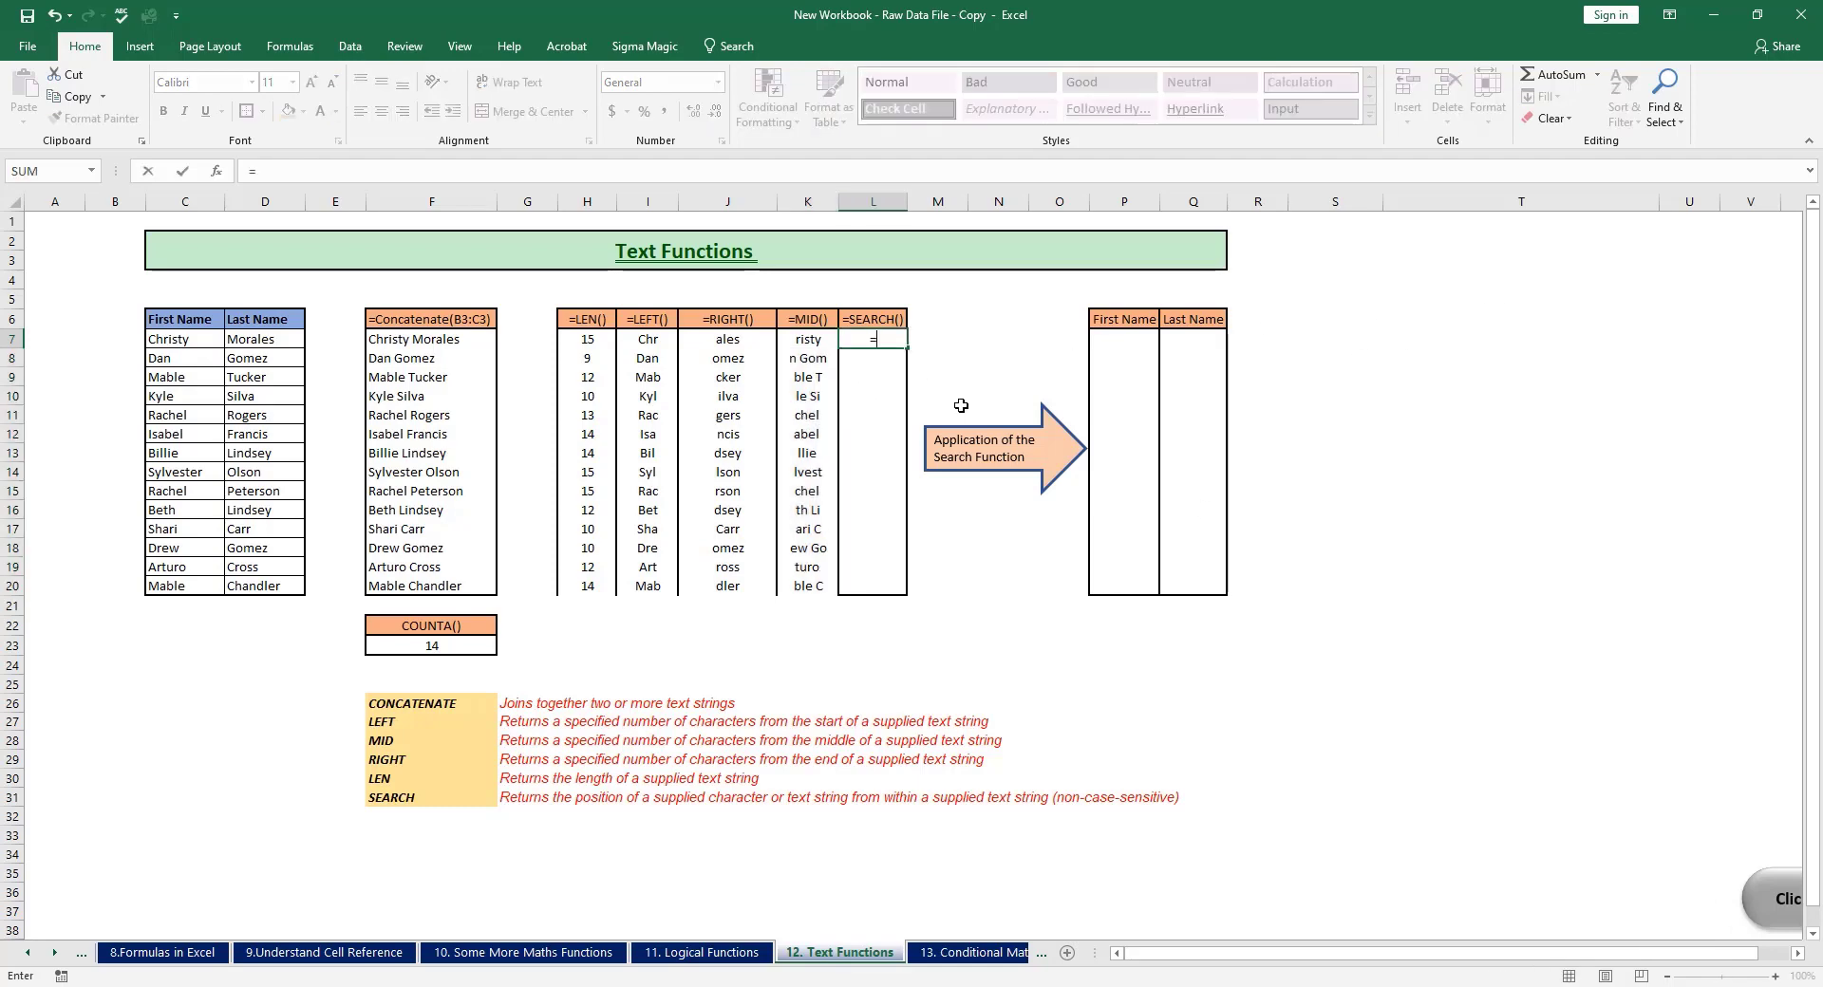
type("searc")
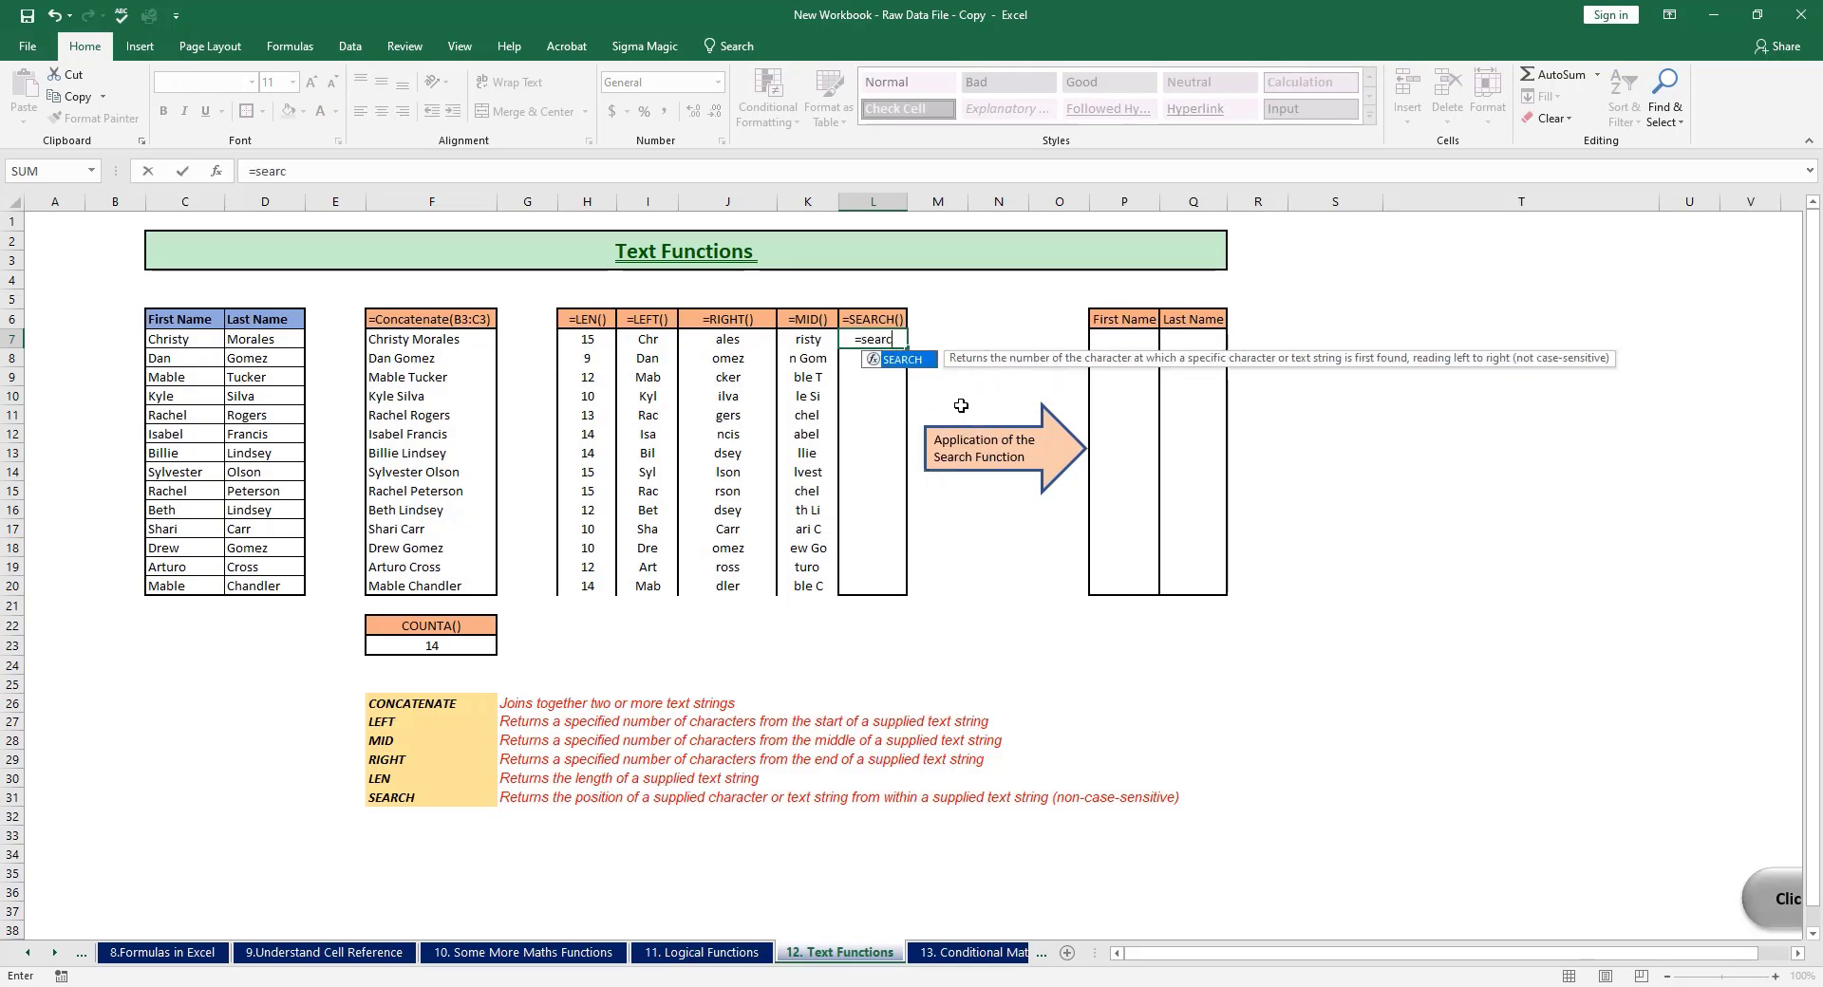
type("h(")
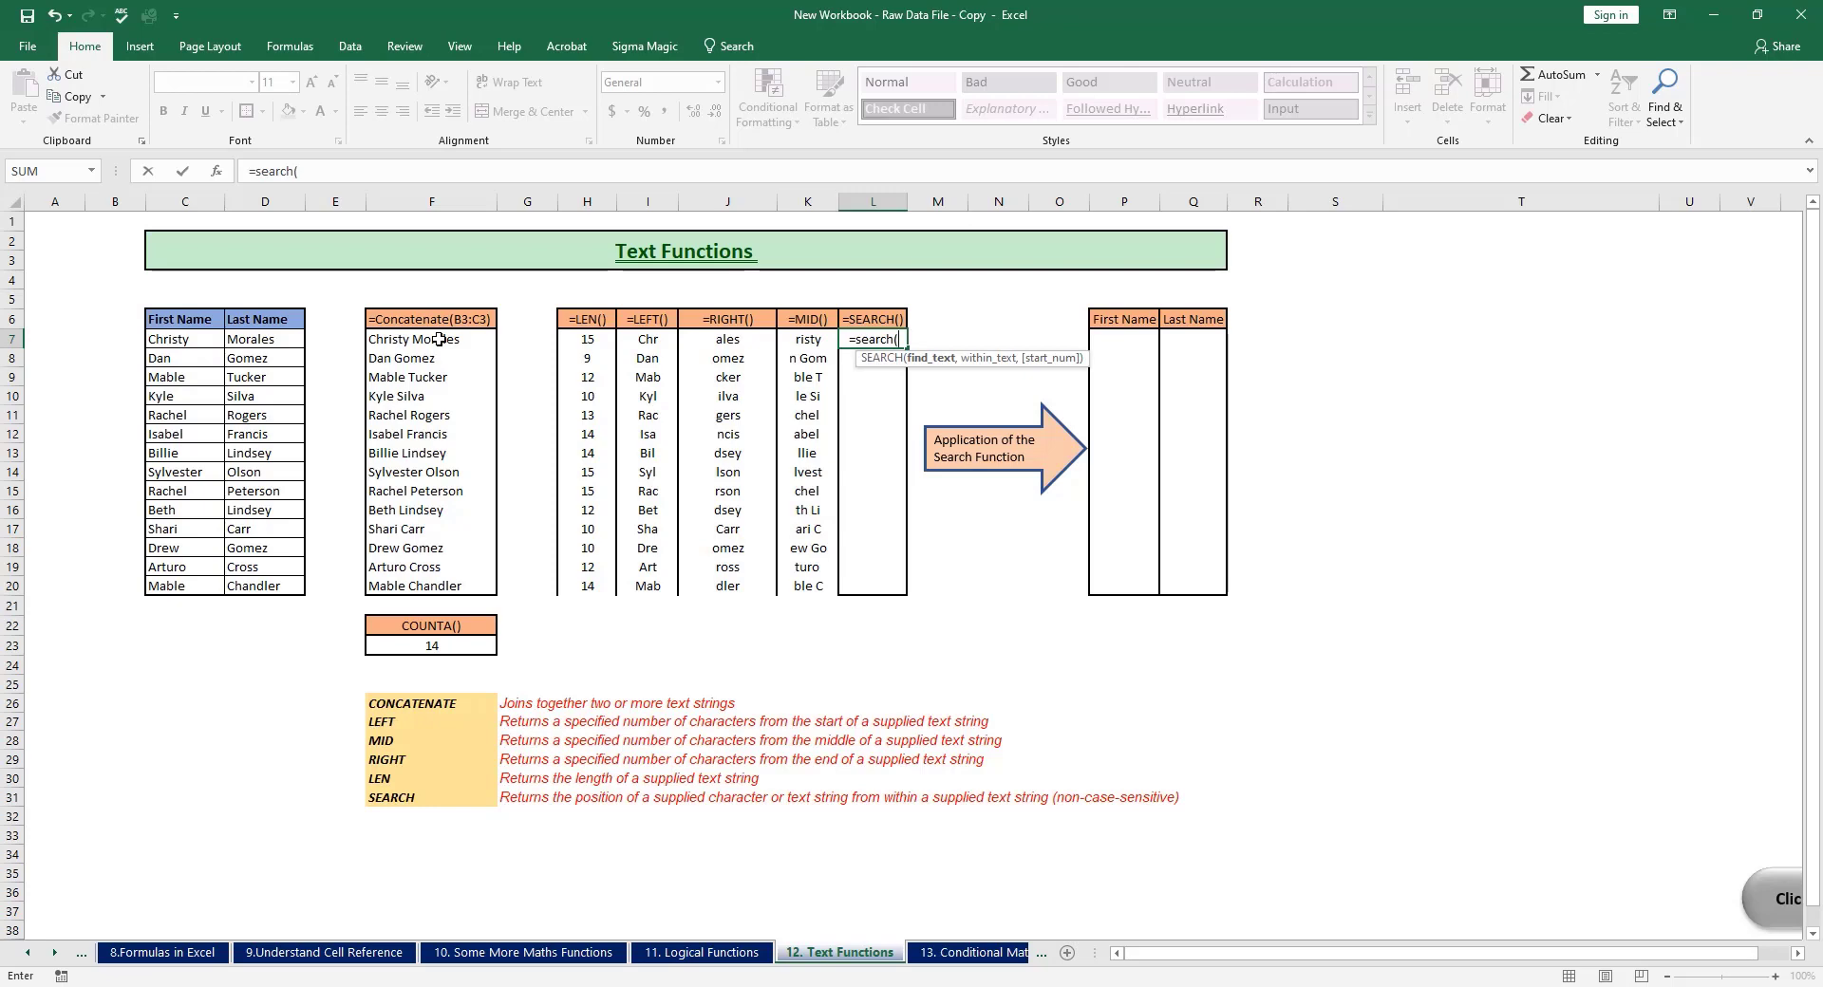
type("\" \",")
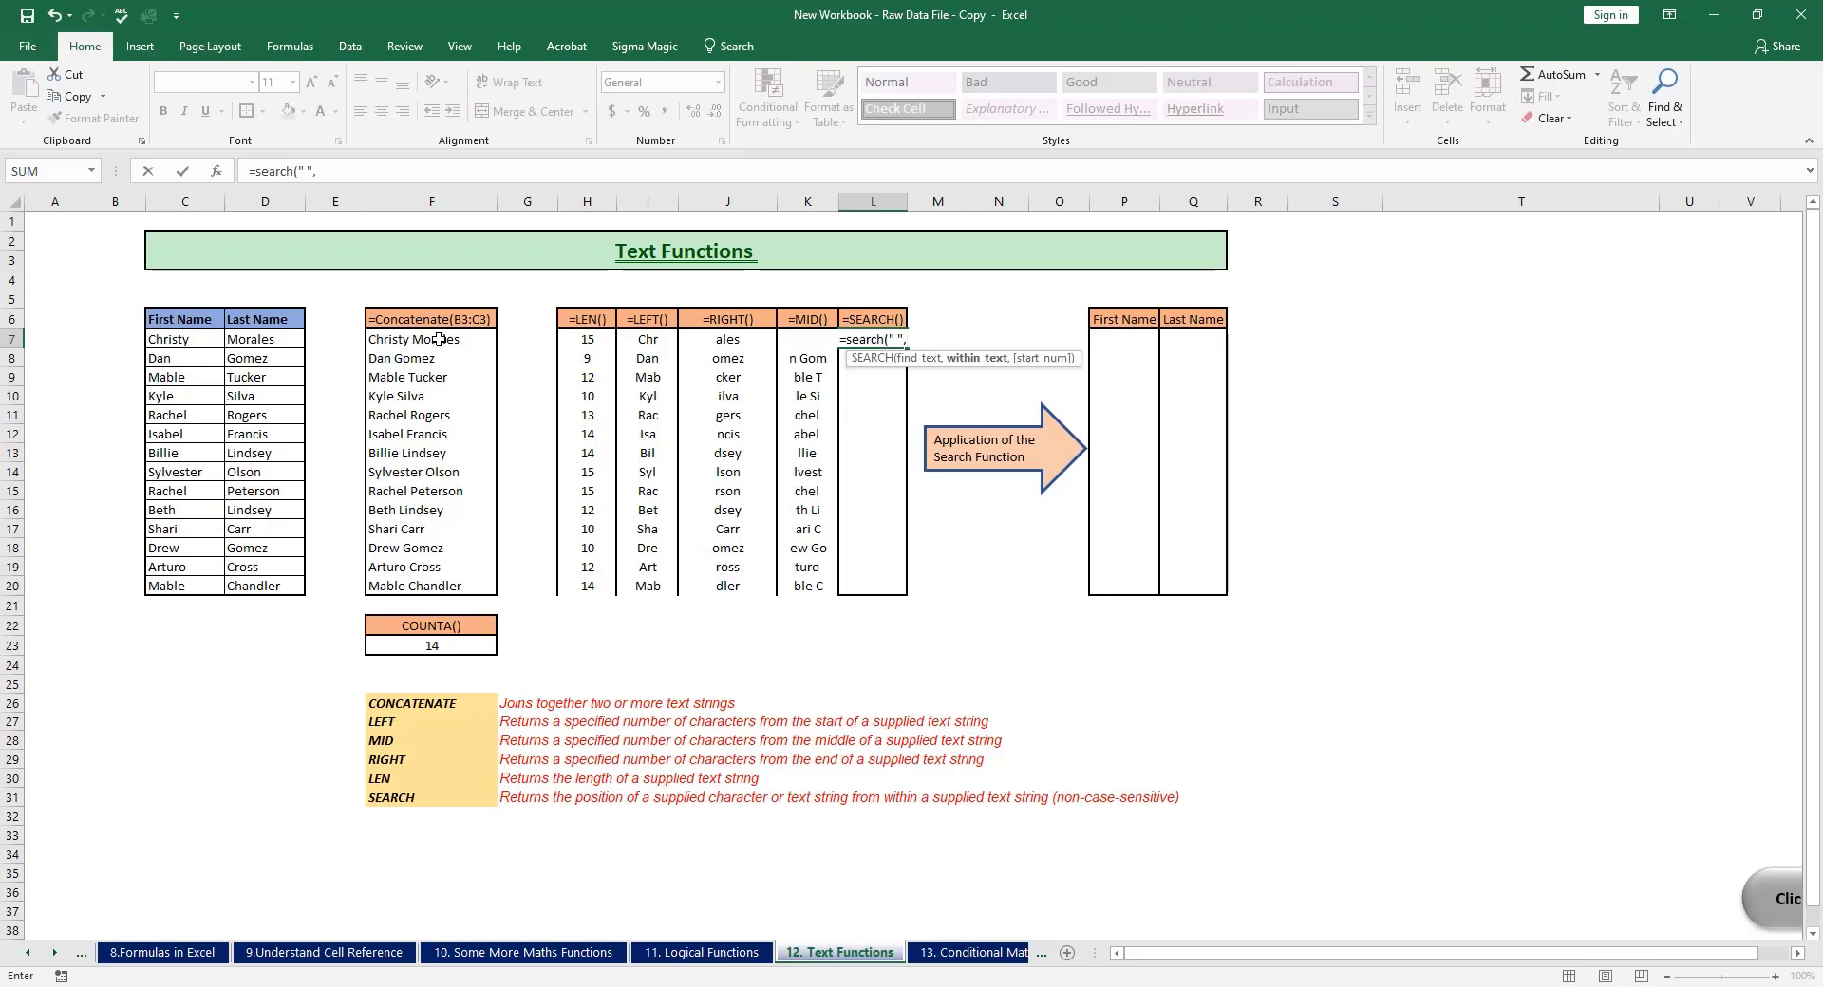
left_click(439, 339)
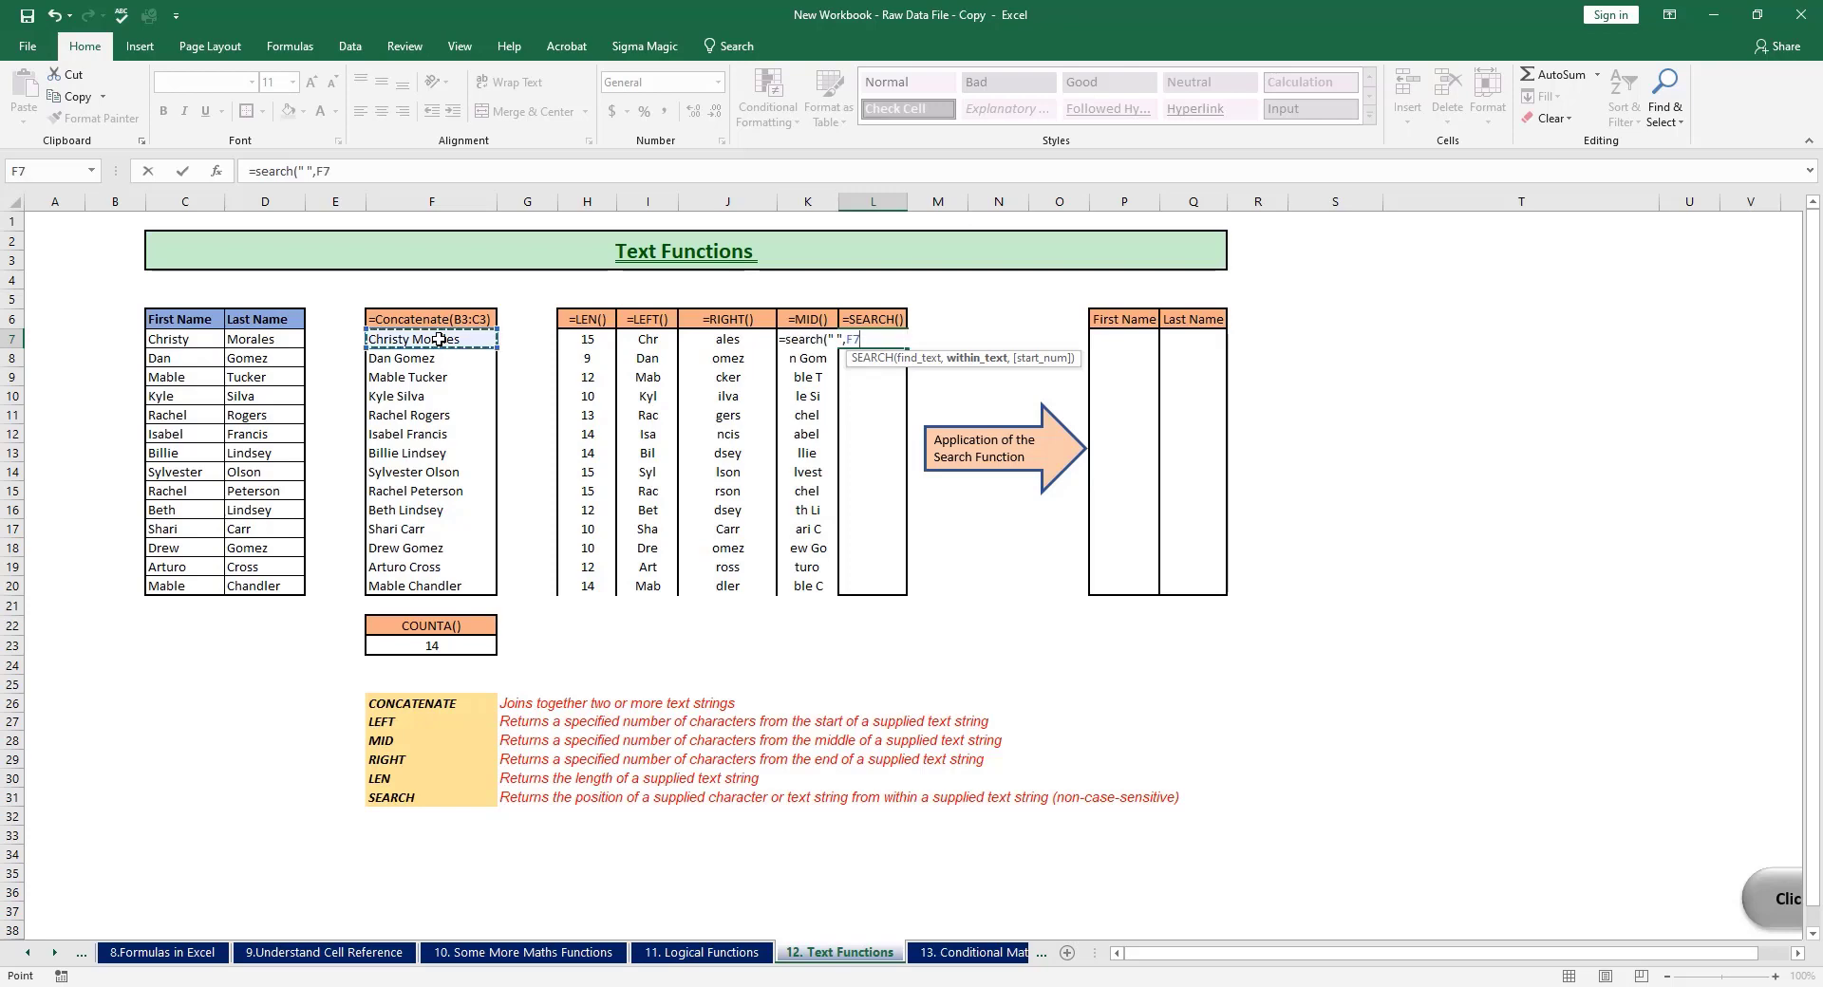
type(")")
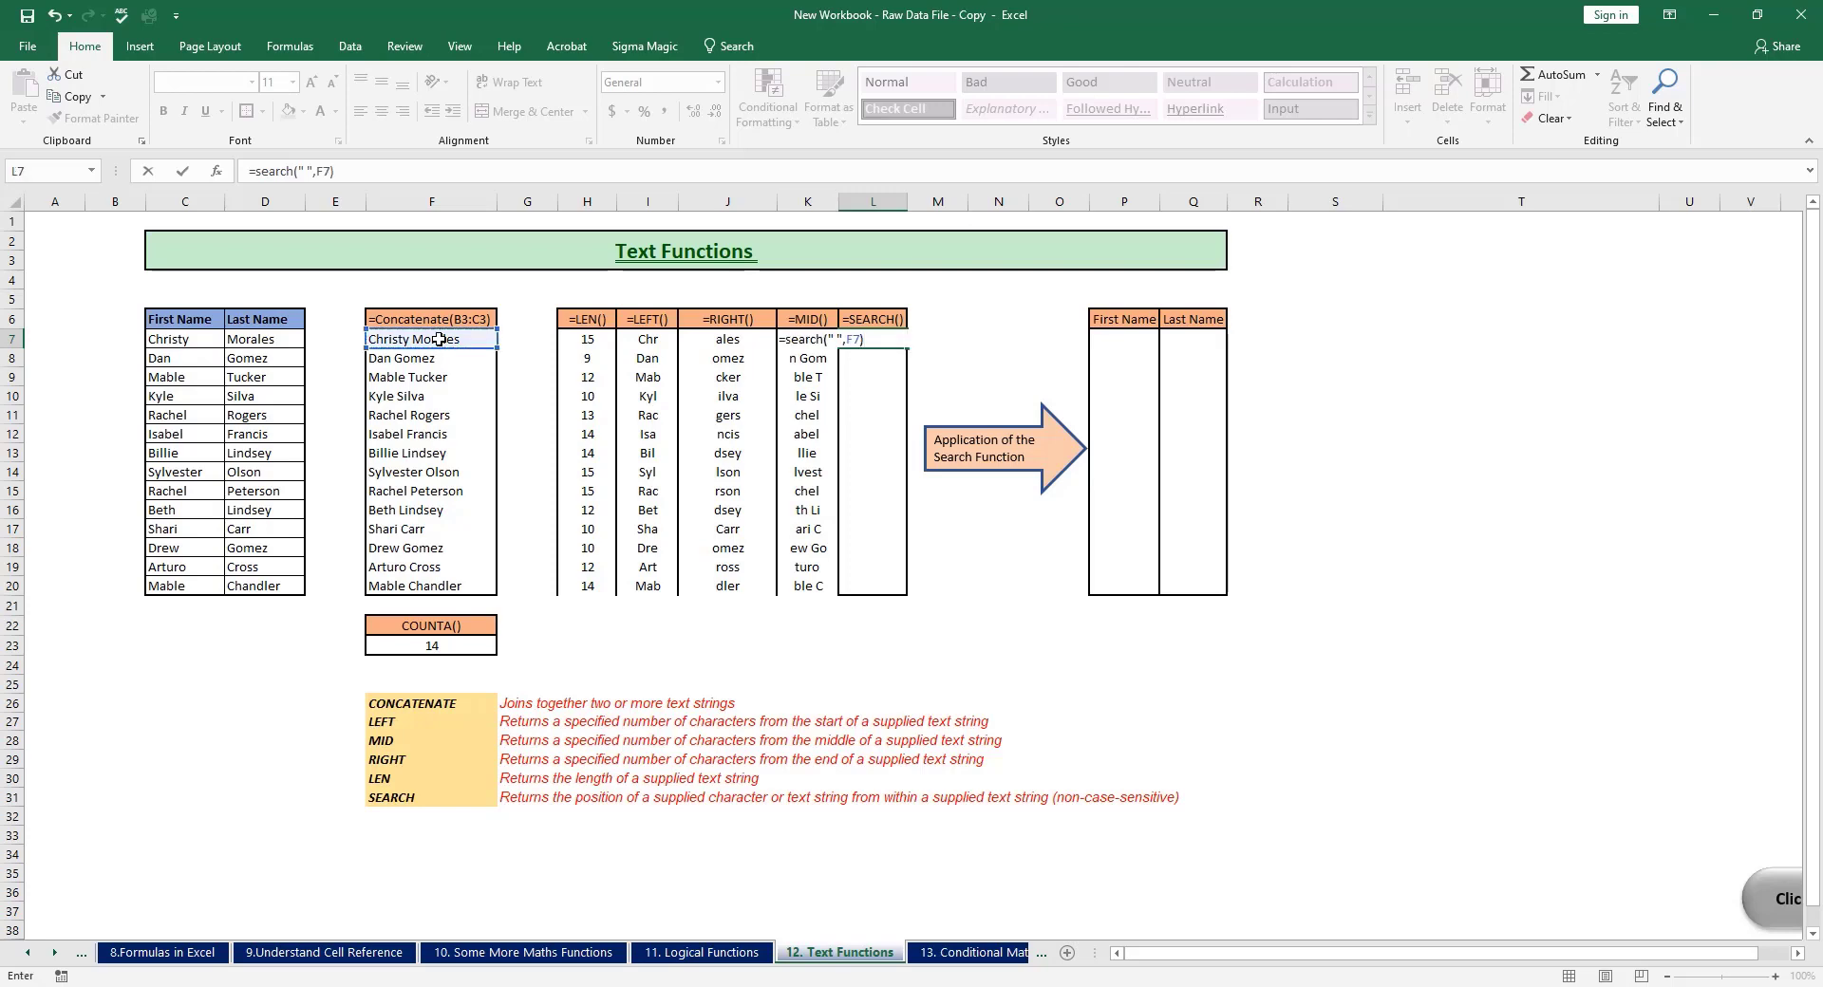
key("Return")
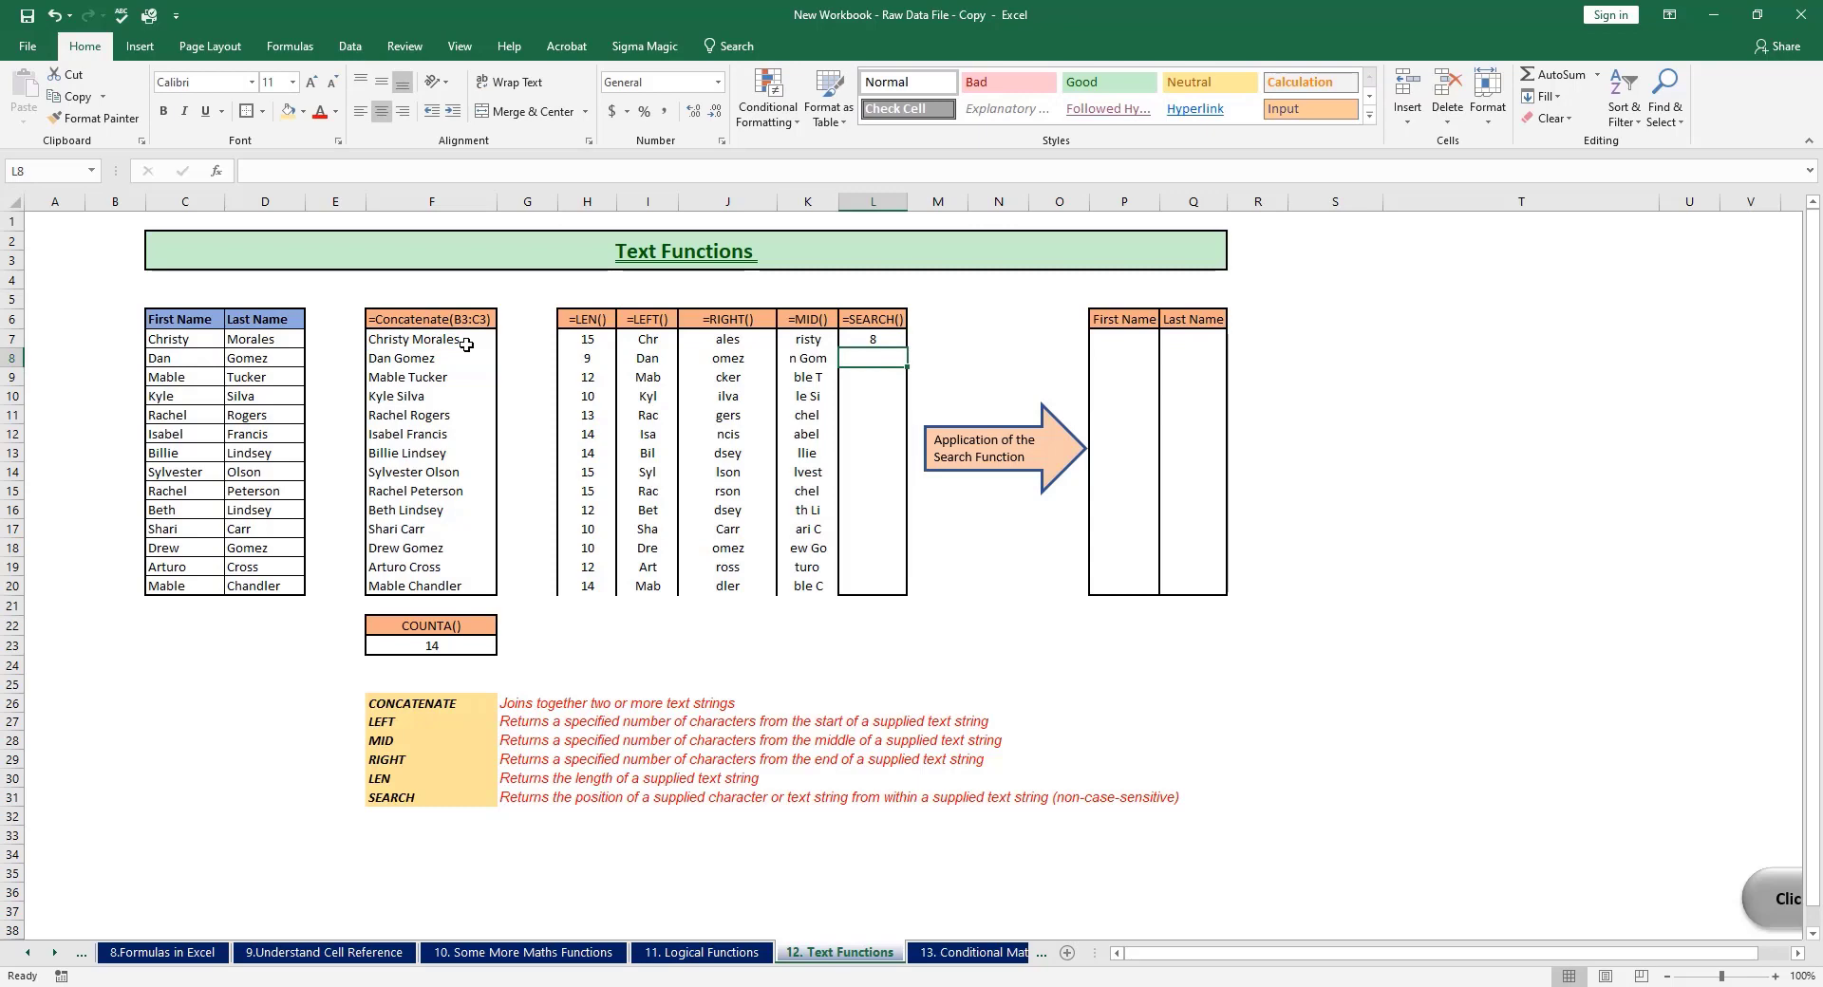
Step: Fill the SEARCH formula from L7 down to L20 for all the combined names
left_click(398, 338)
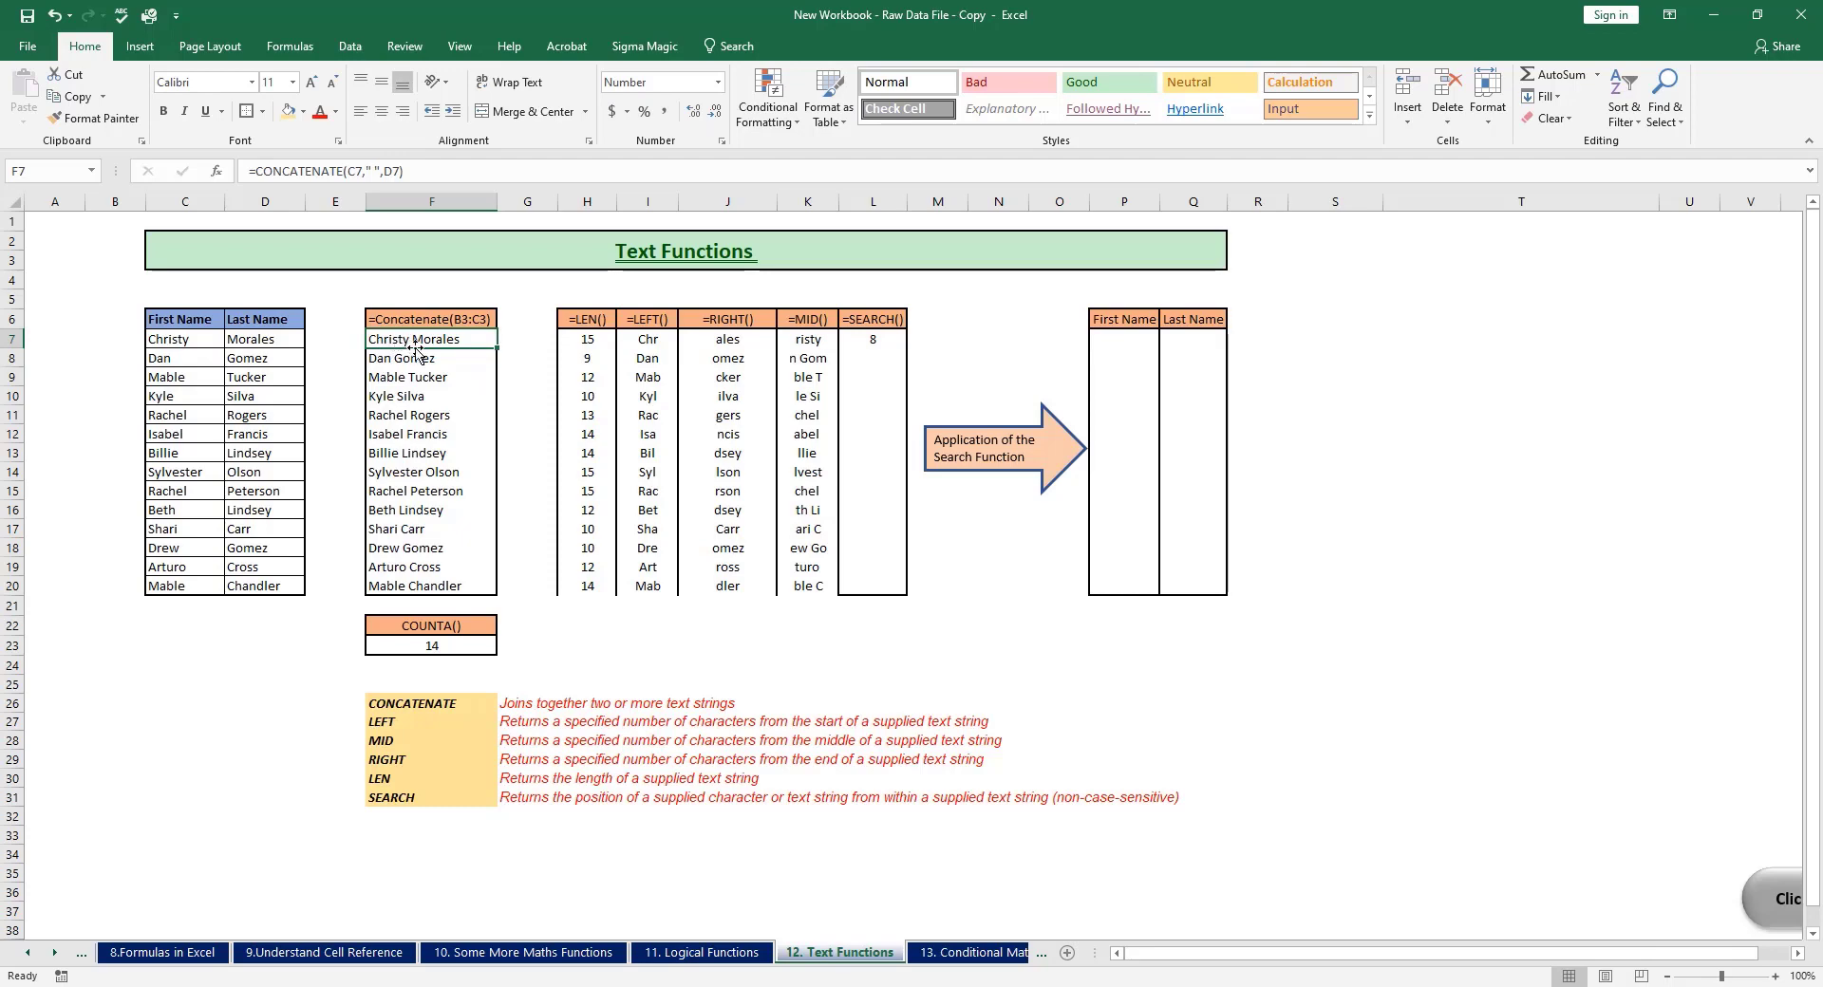
left_click(869, 336)
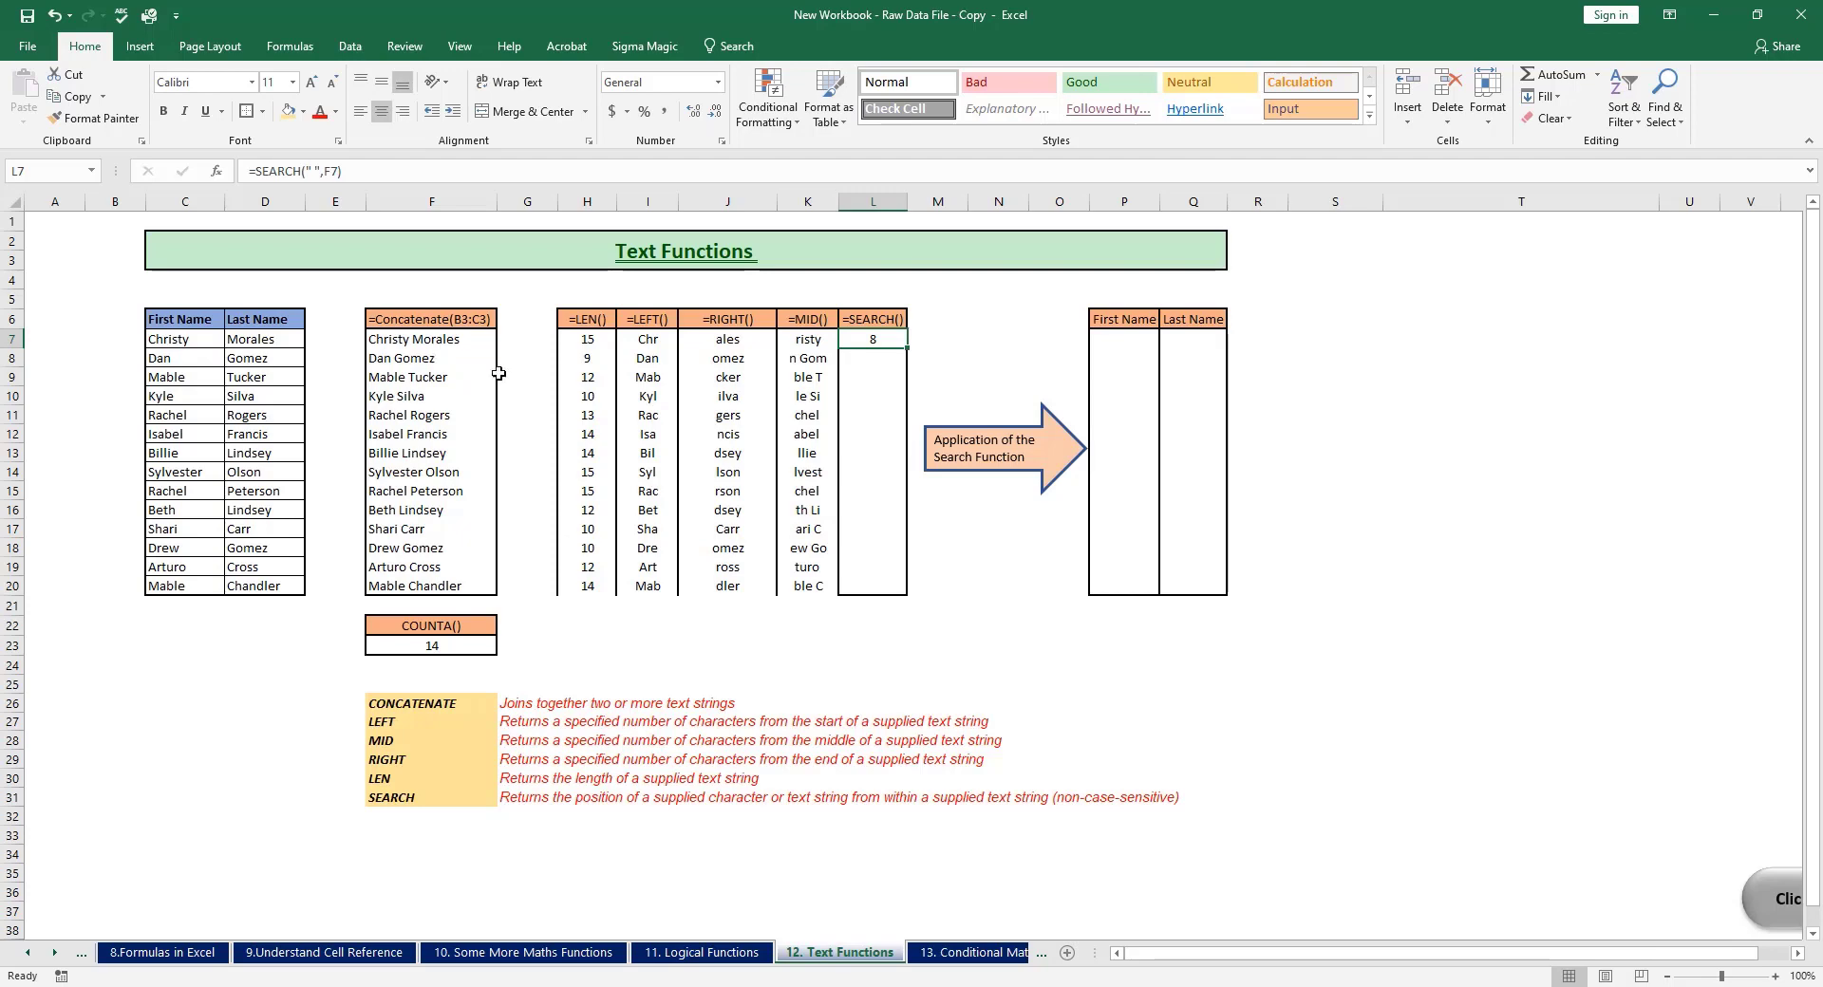
left_click_drag(907, 348, 890, 596)
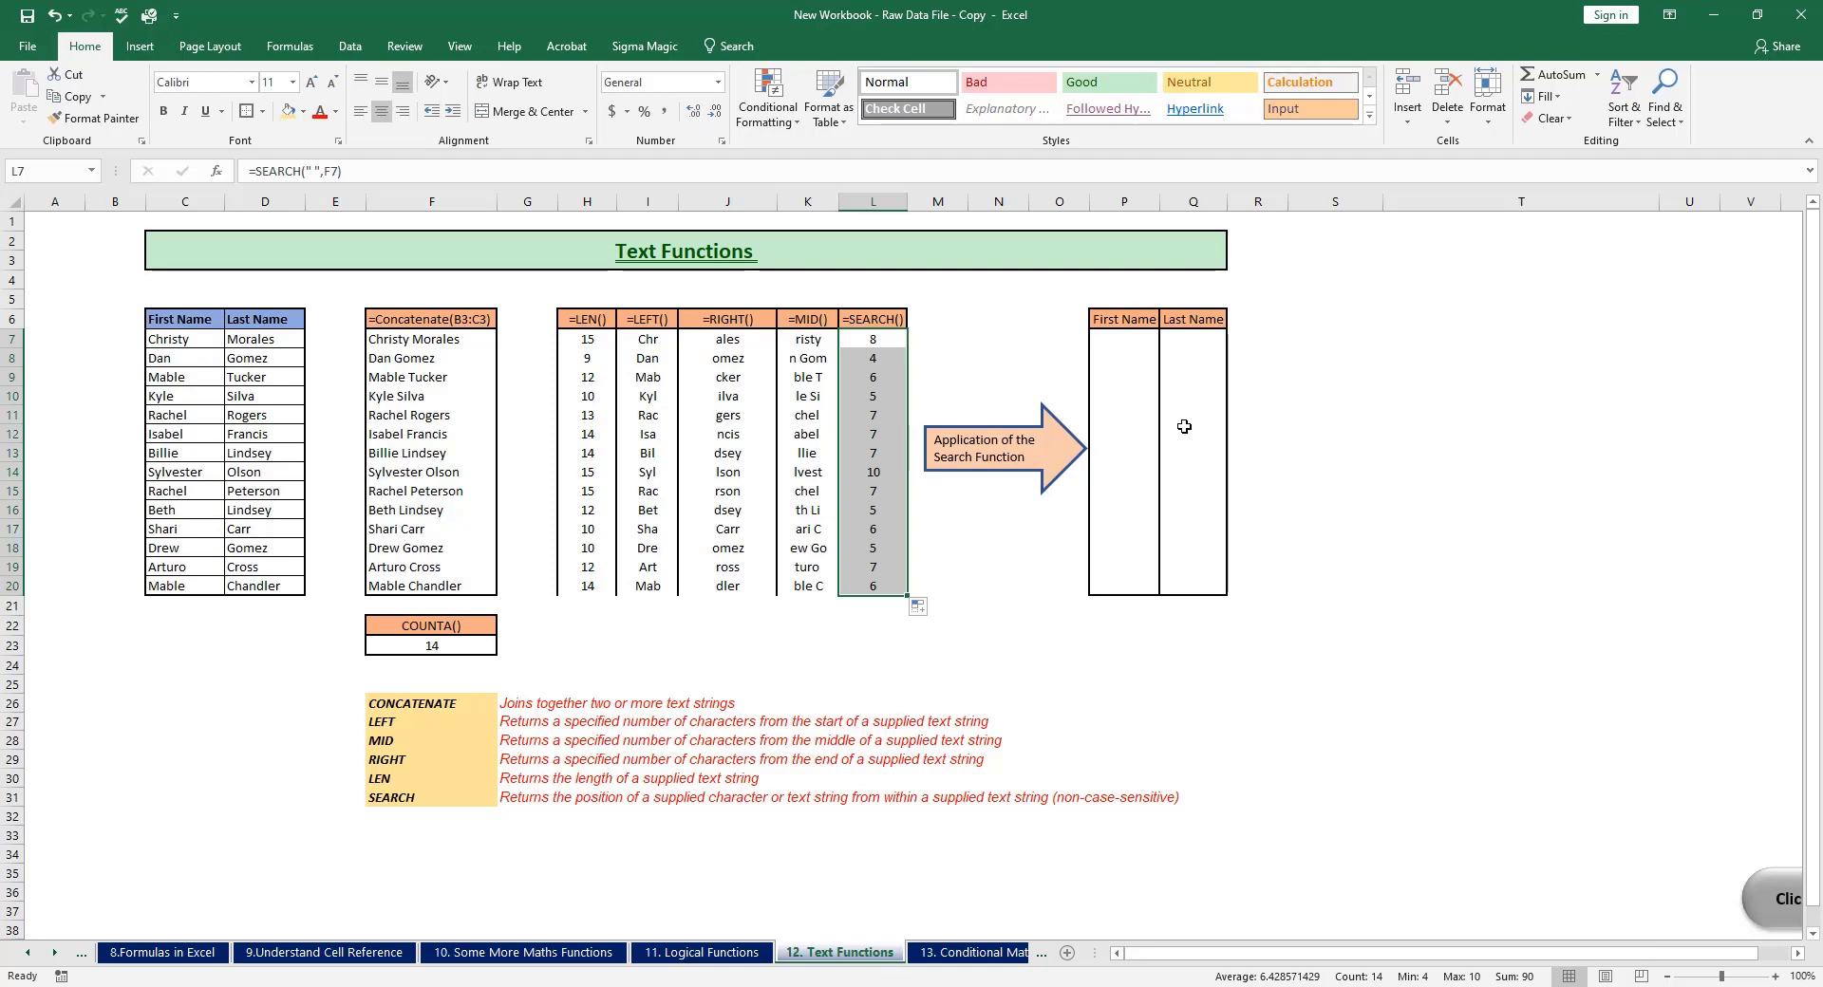
Step: Enter =LEFT(F7,L7) in P7 to extract the first name from the combined name, and fill it down to P20
left_click(1125, 339)
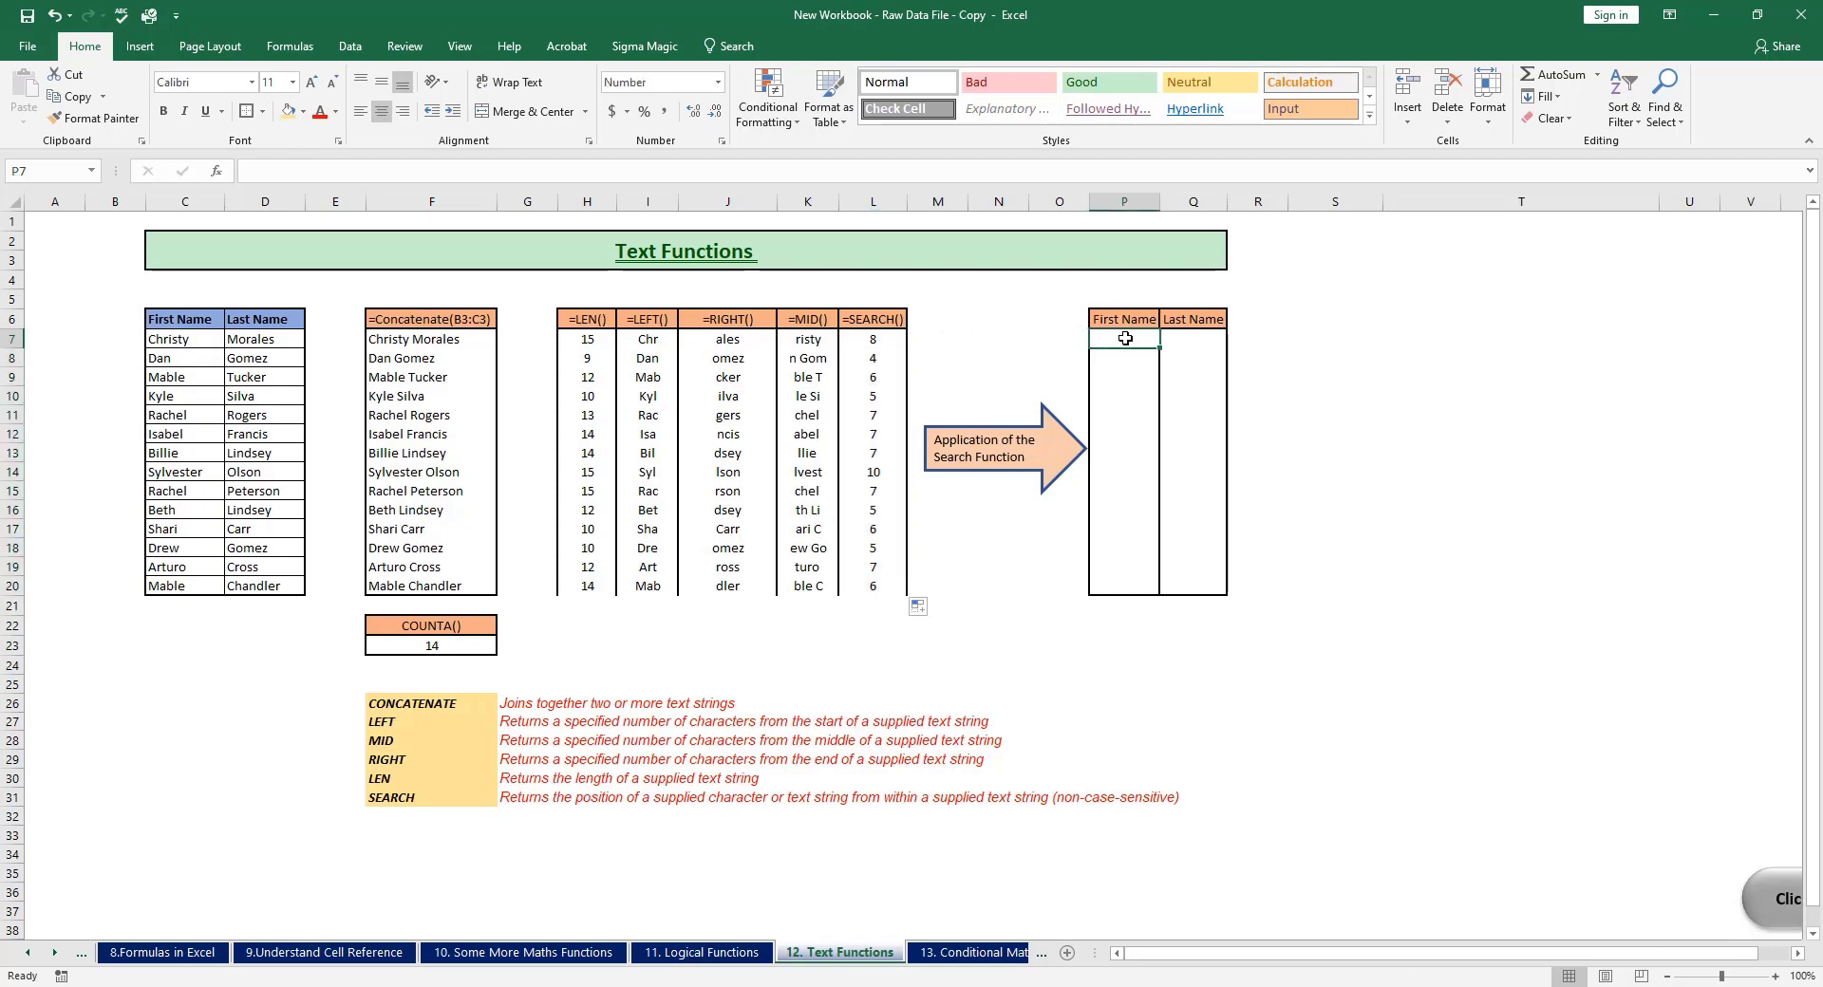
type("=le")
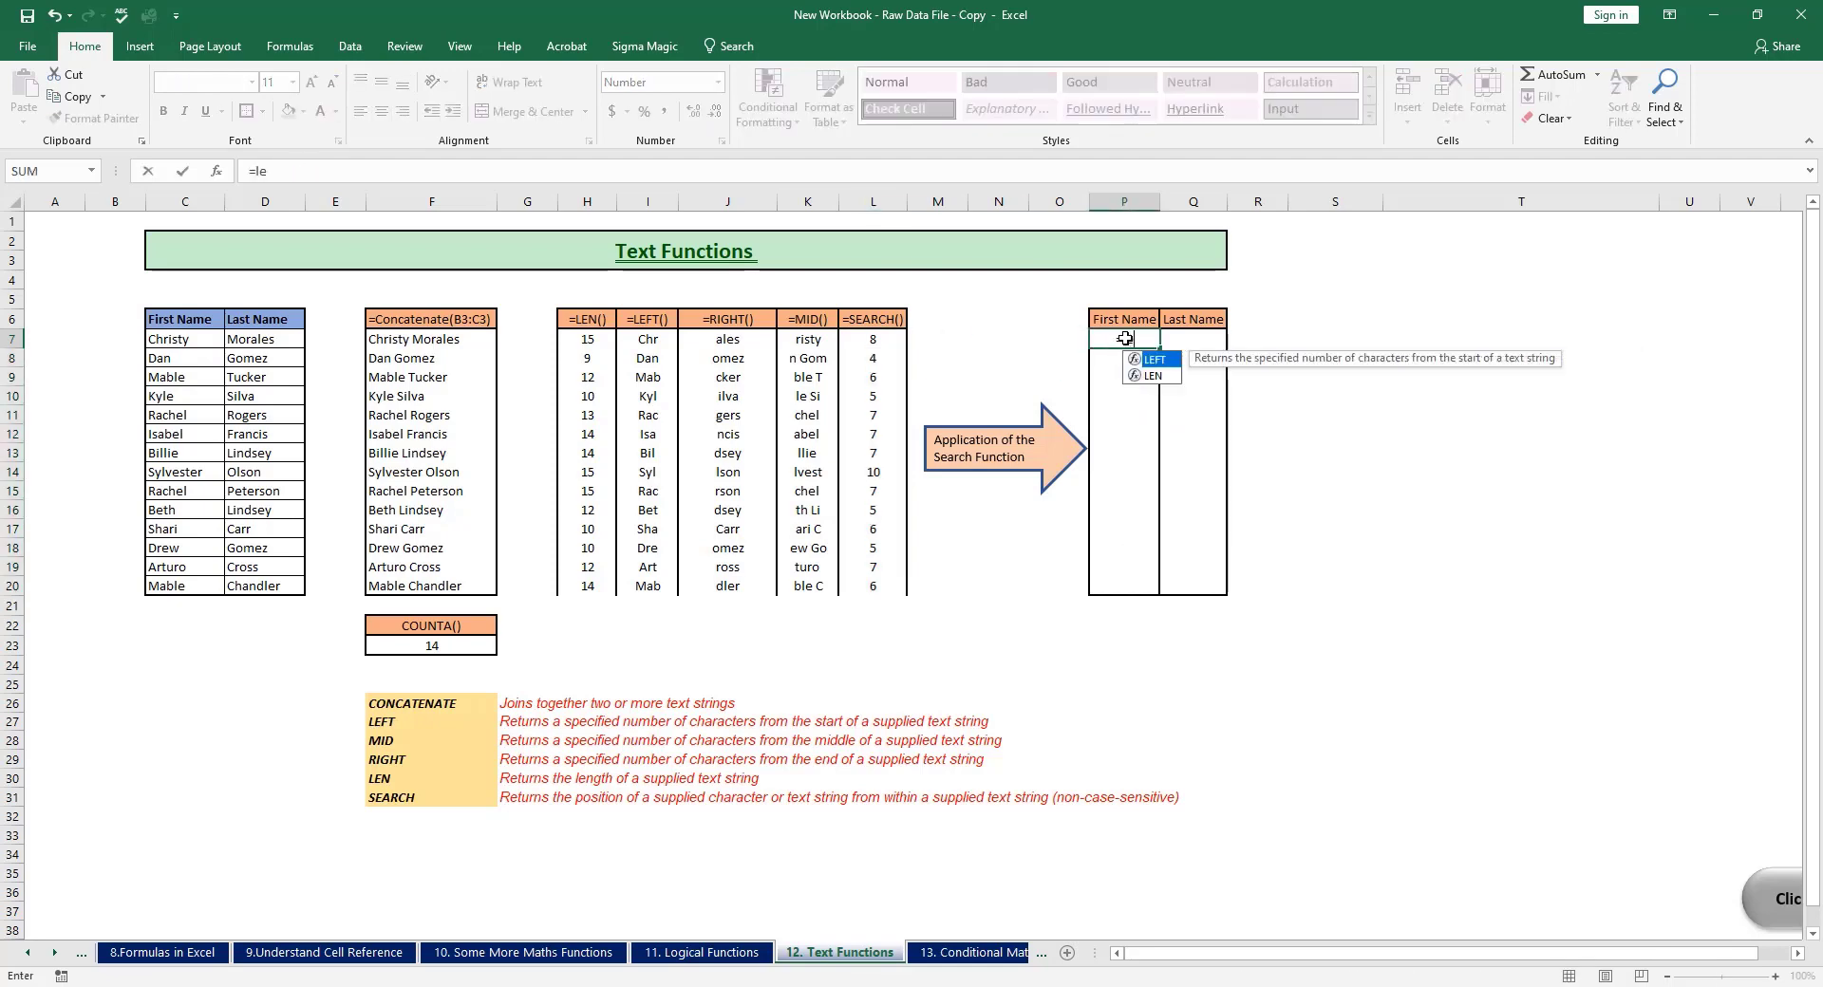
type("ft")
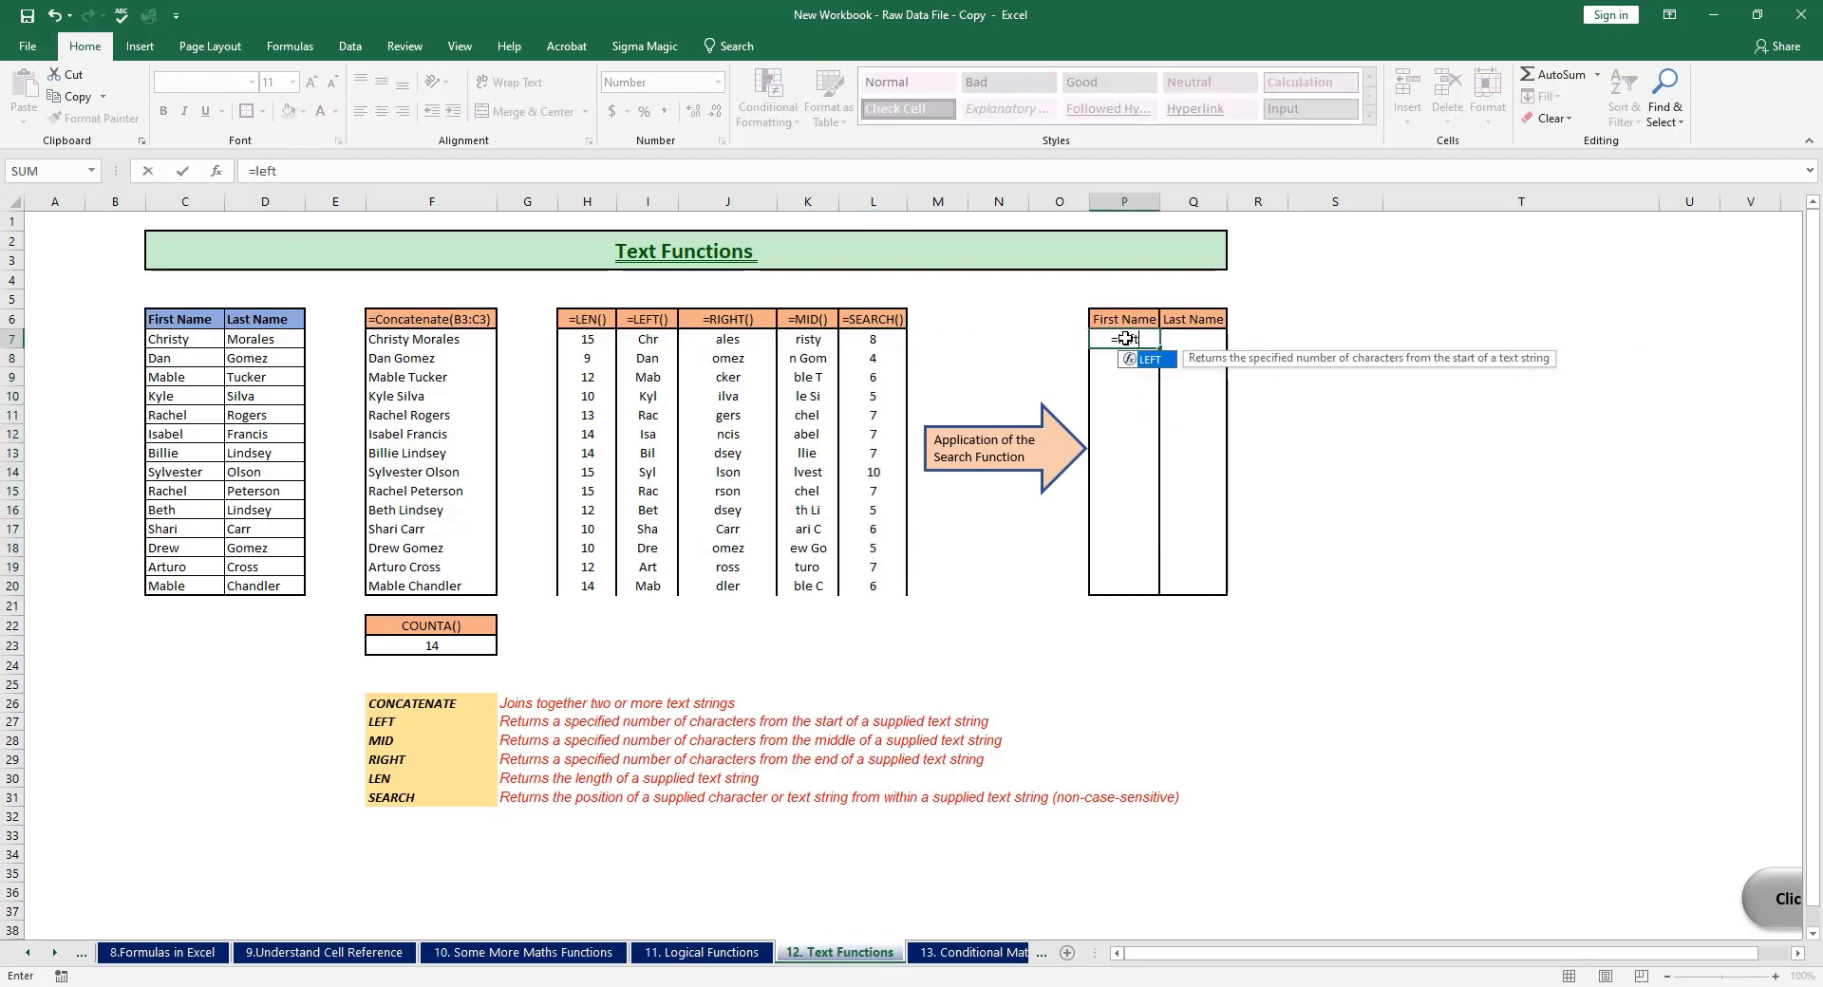
type("(")
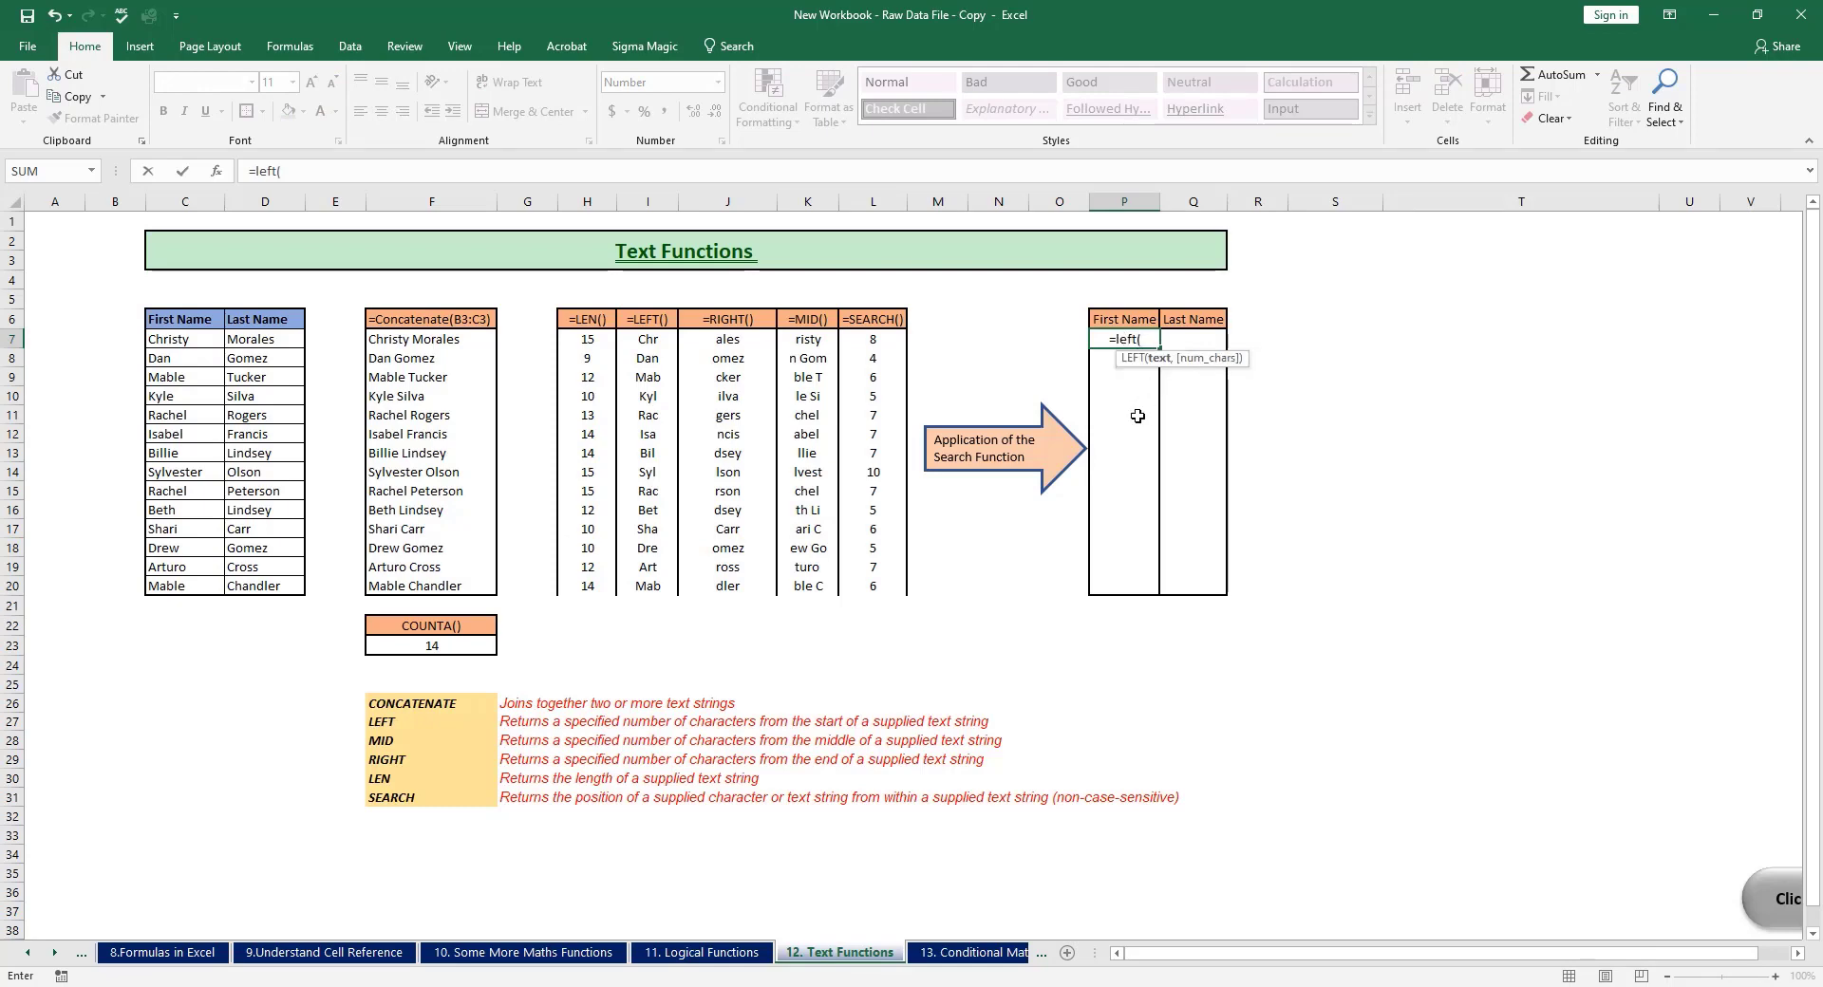
left_click(464, 342)
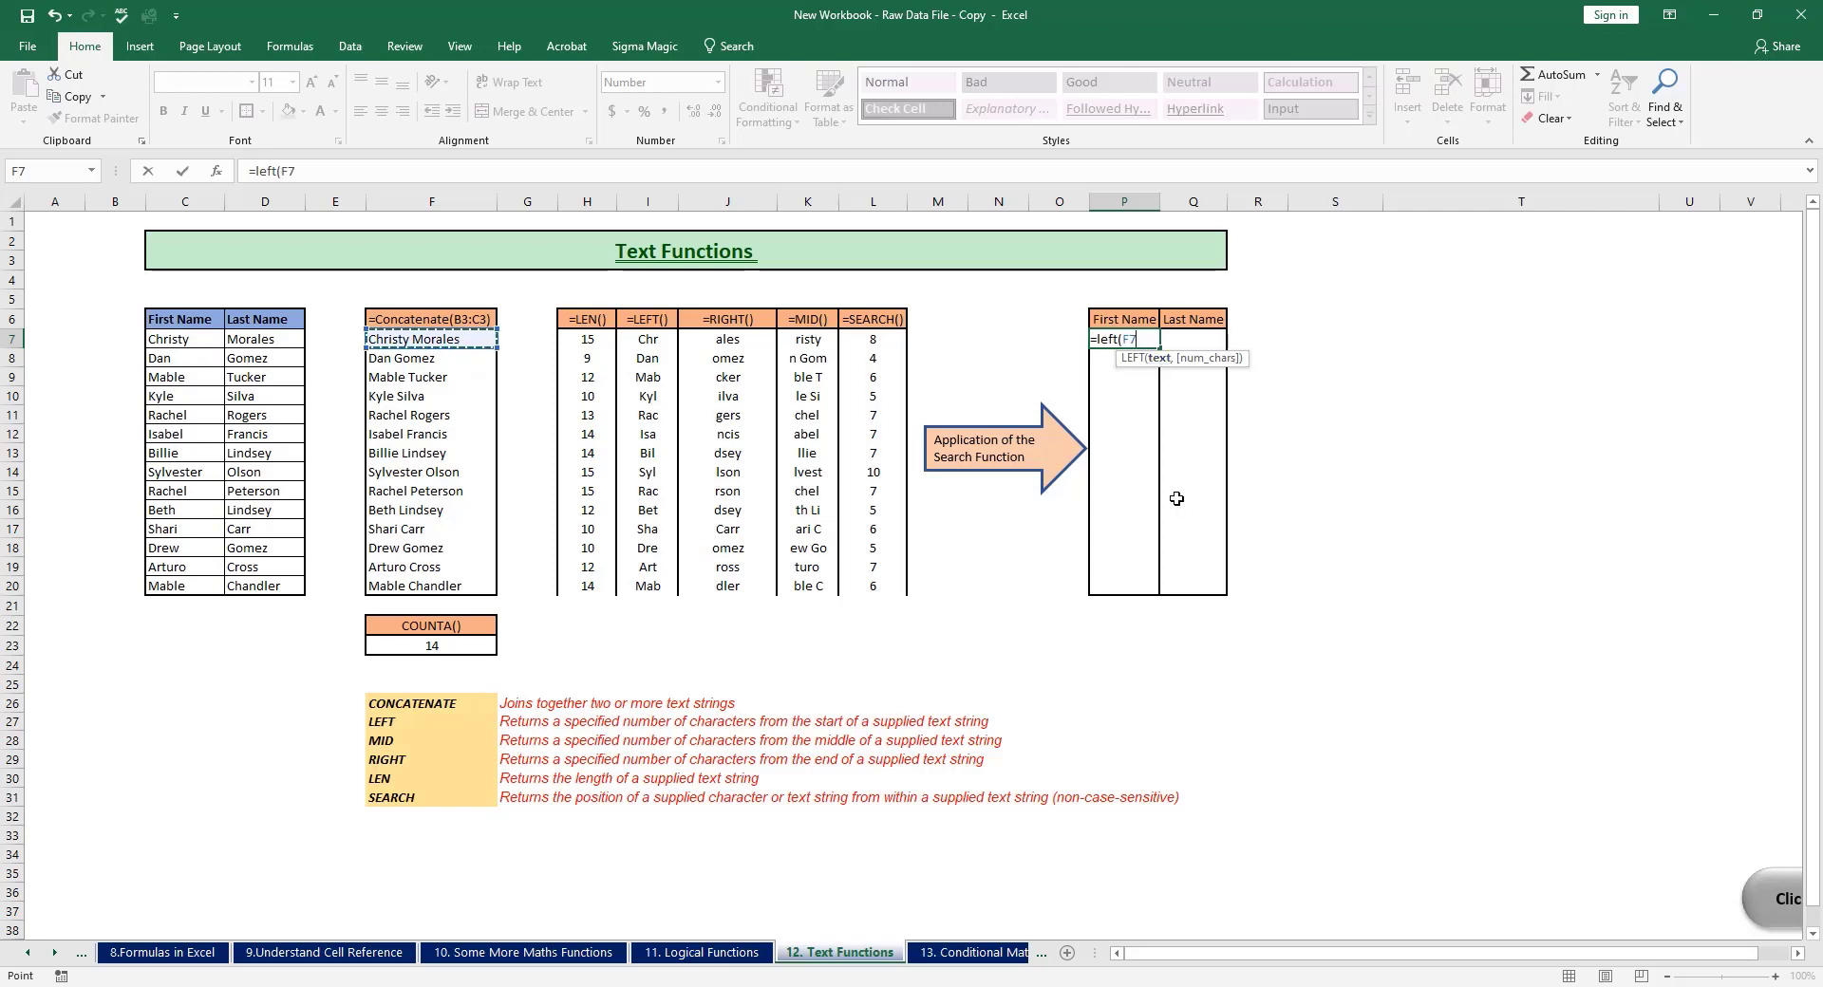
type(",")
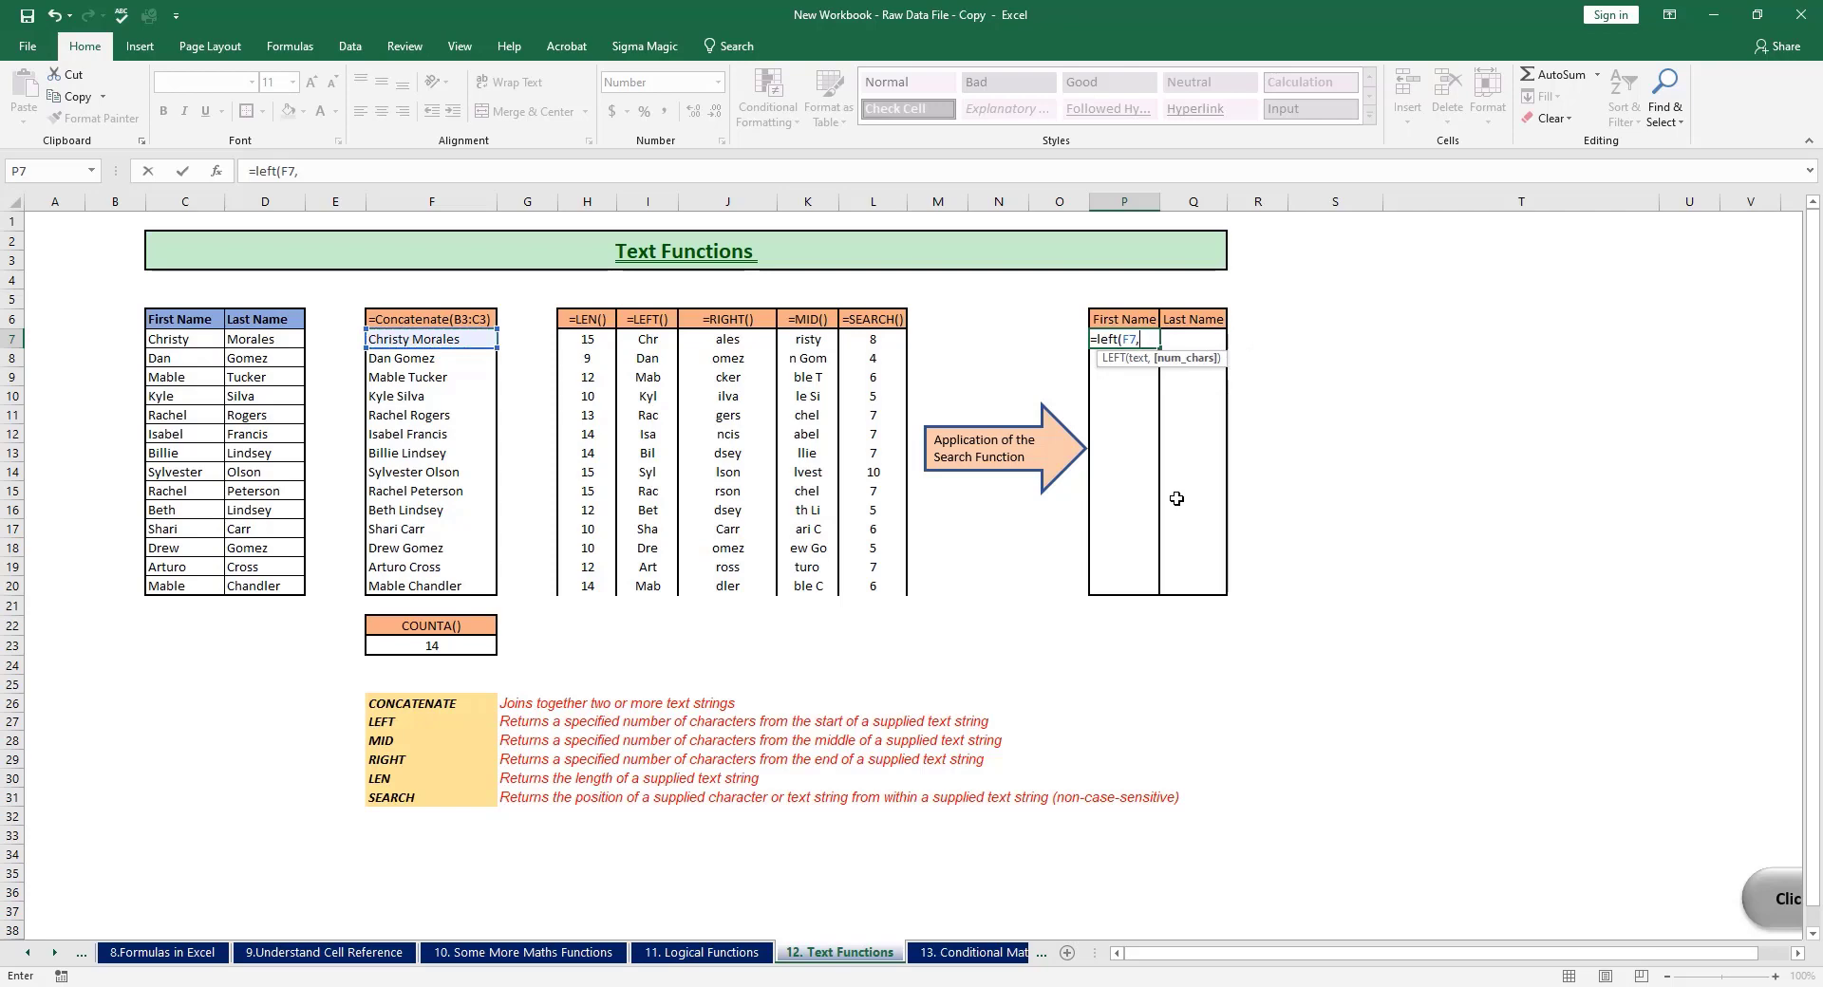
left_click(873, 339)
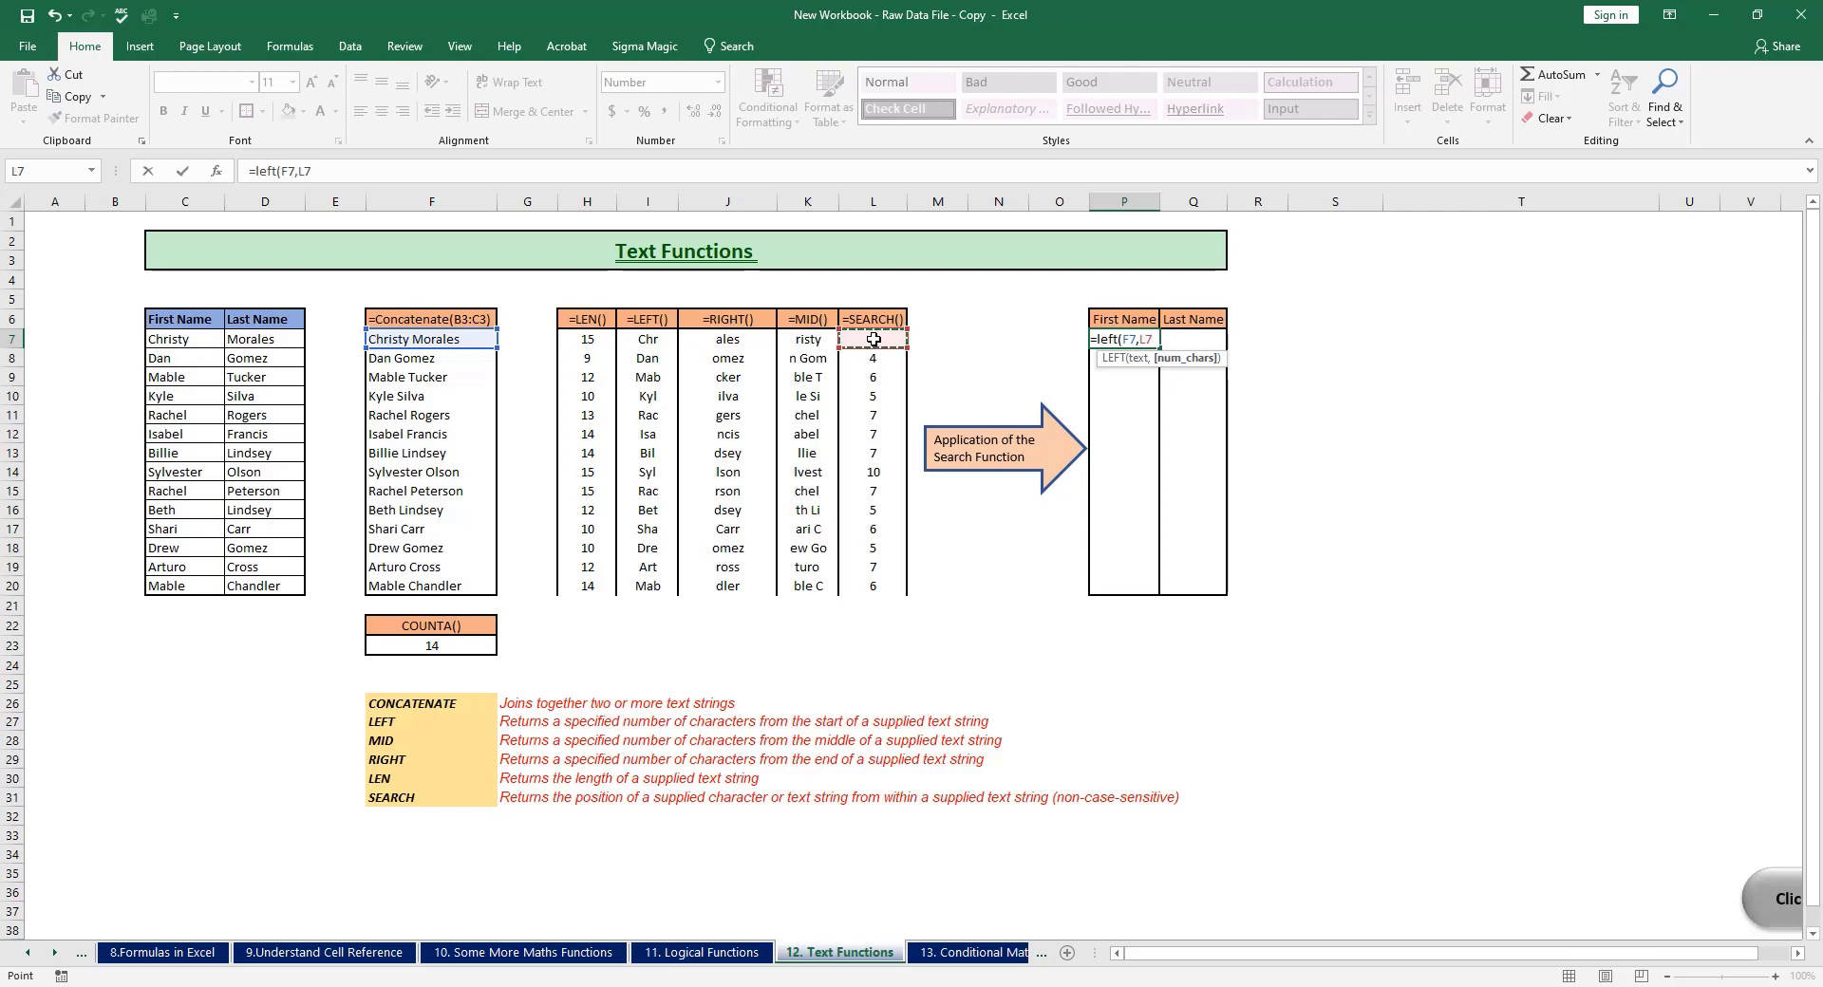
type(")")
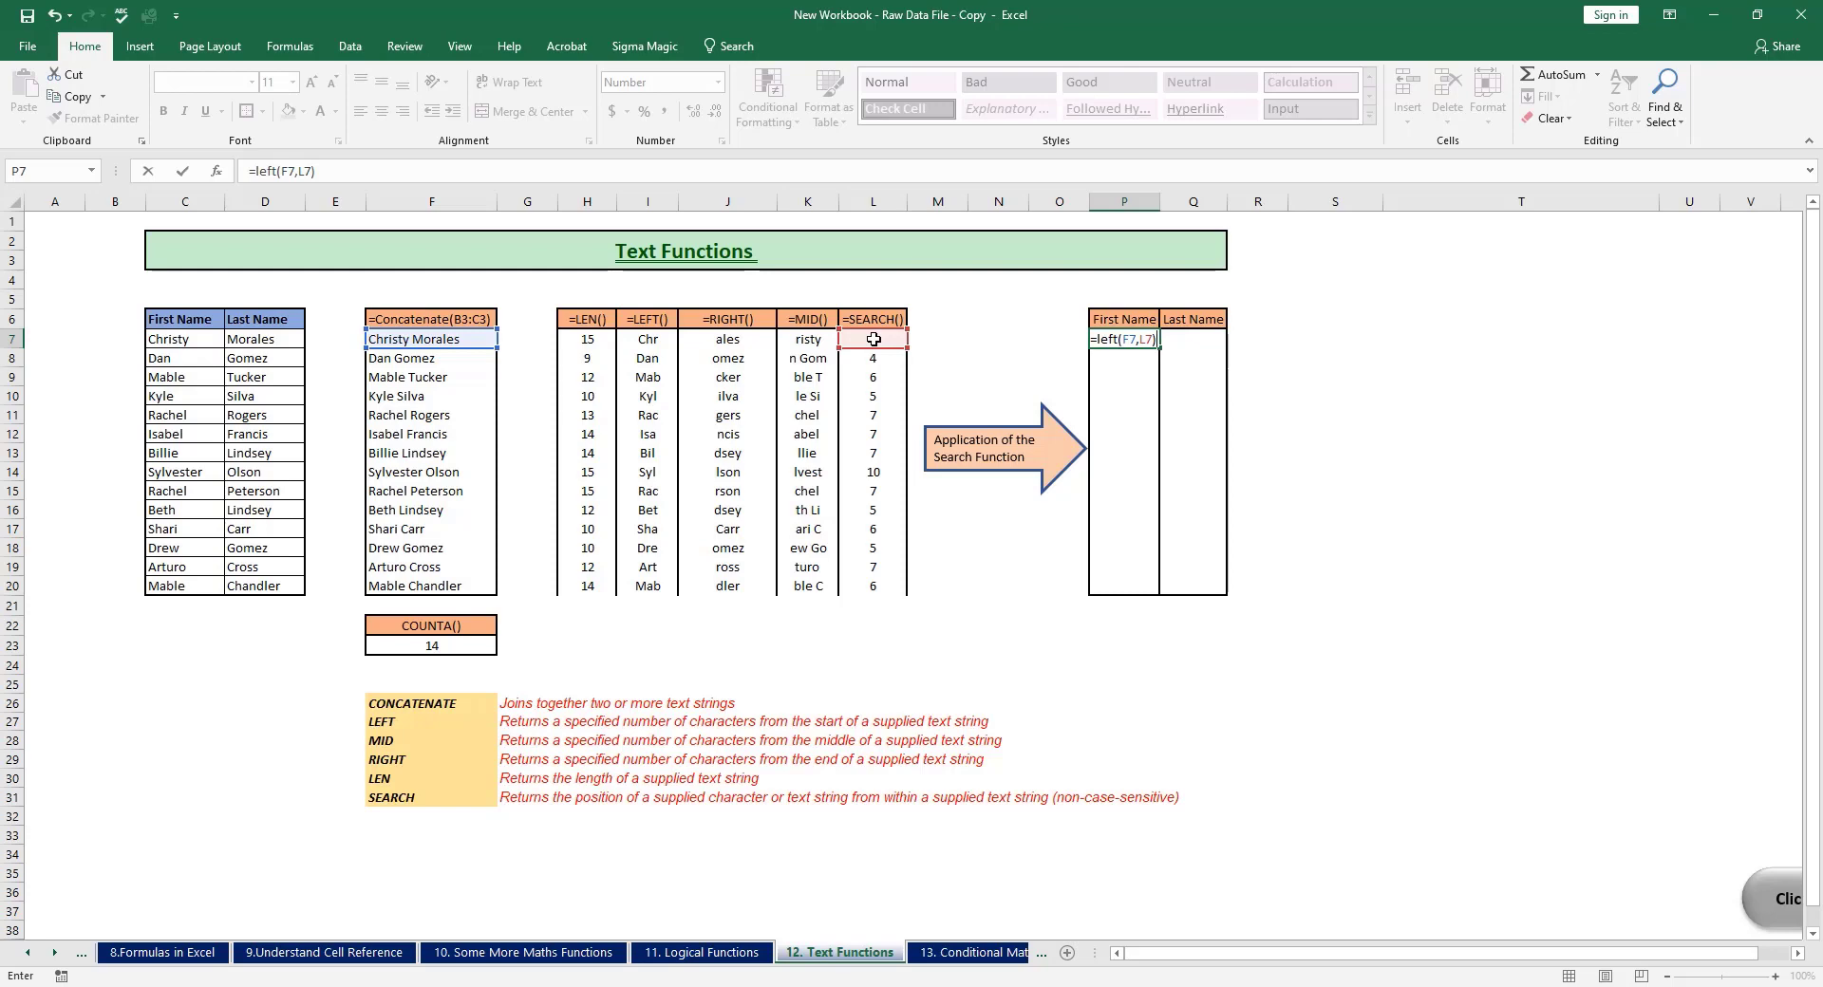
key("Return")
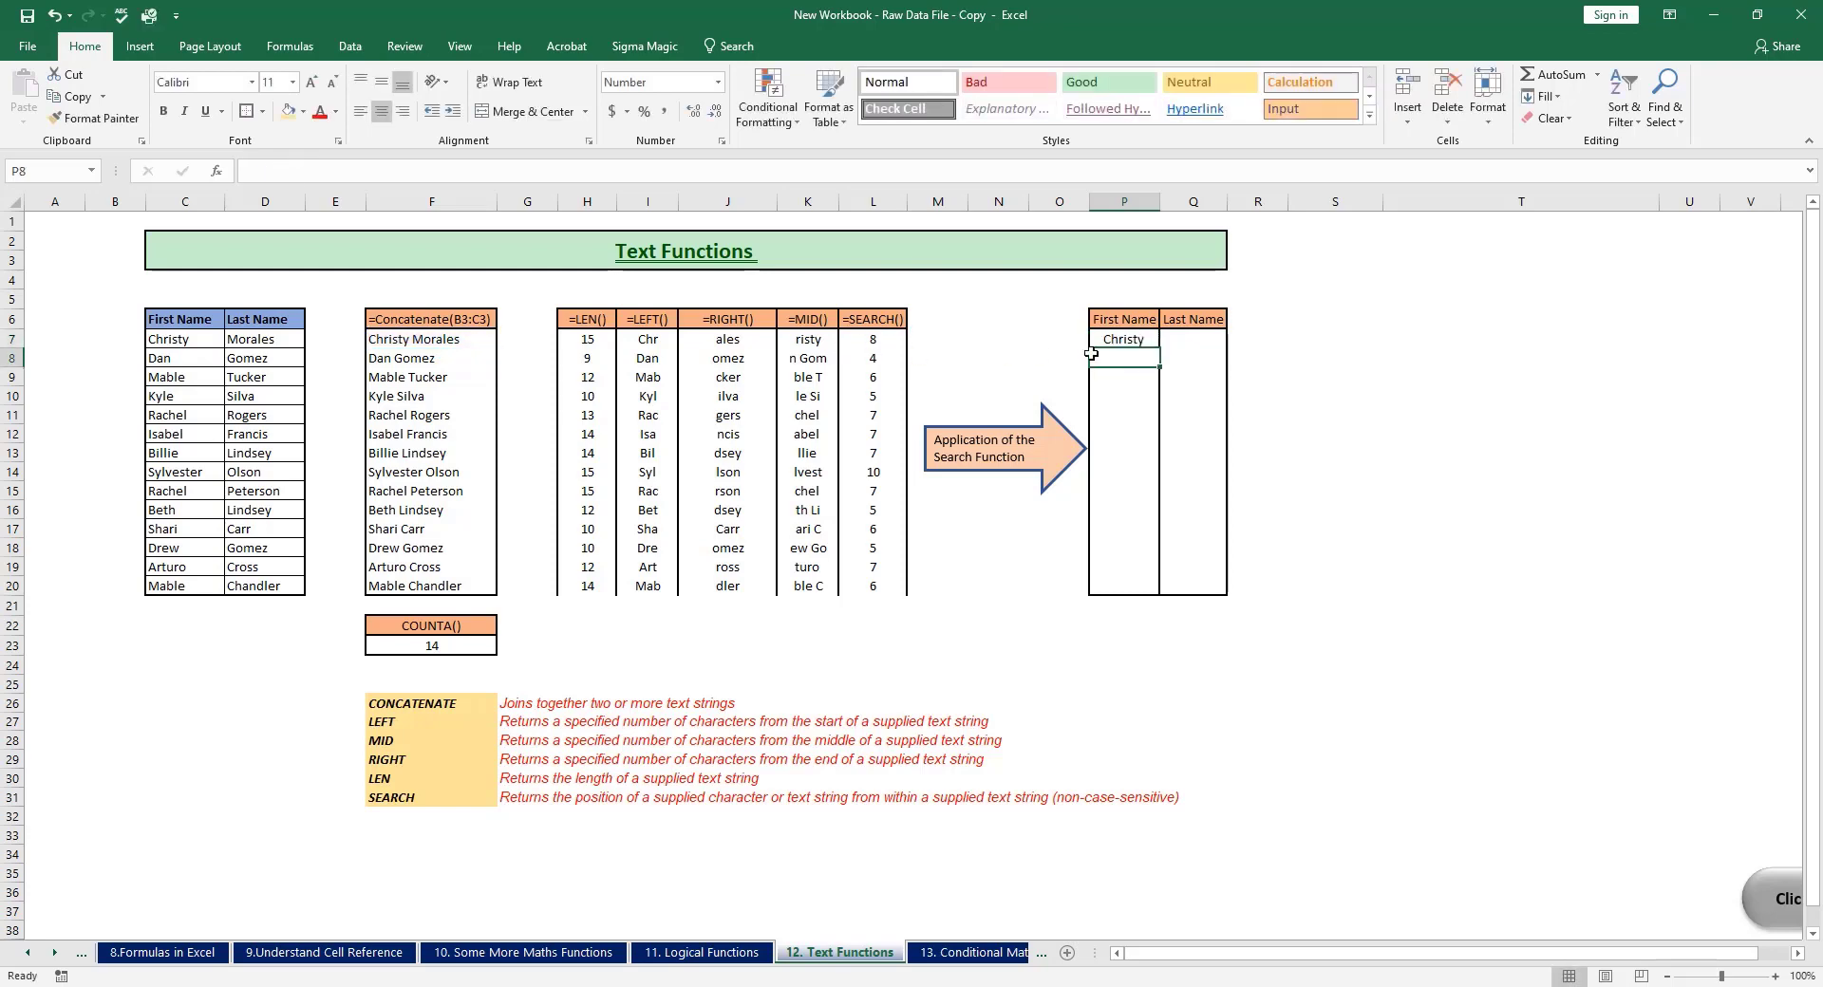
left_click(1129, 339)
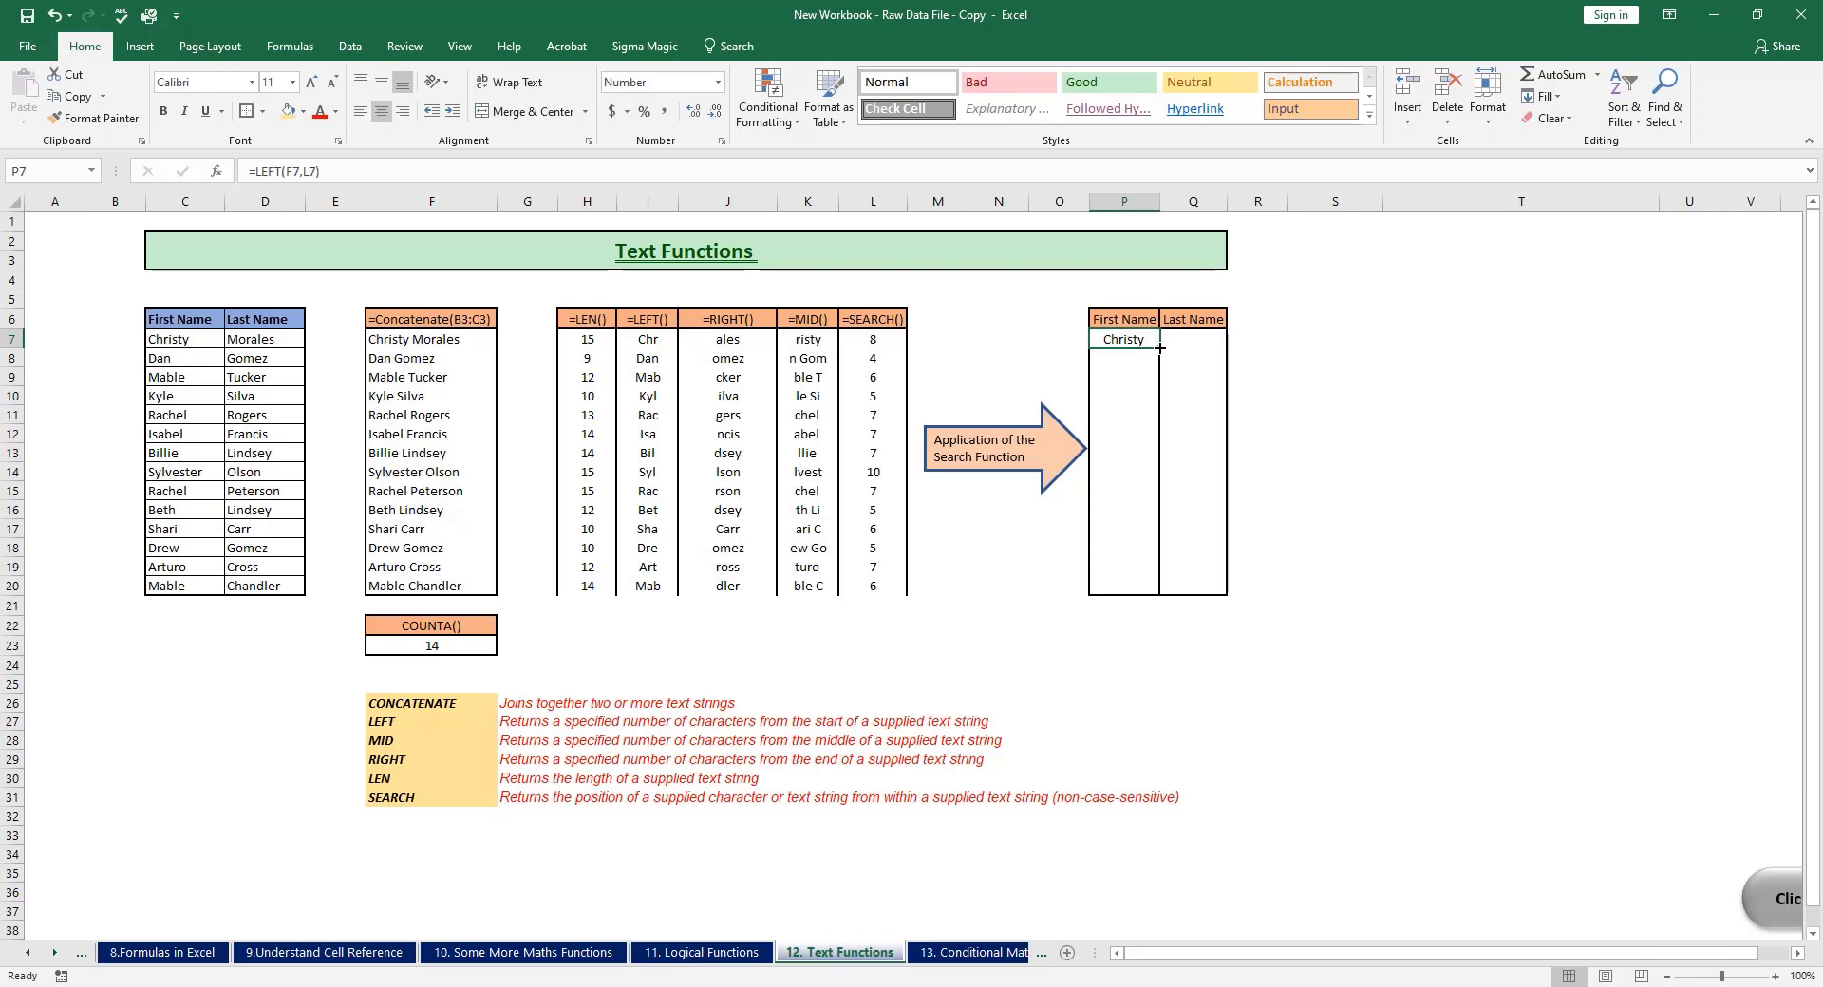
left_click_drag(1160, 349, 1159, 587)
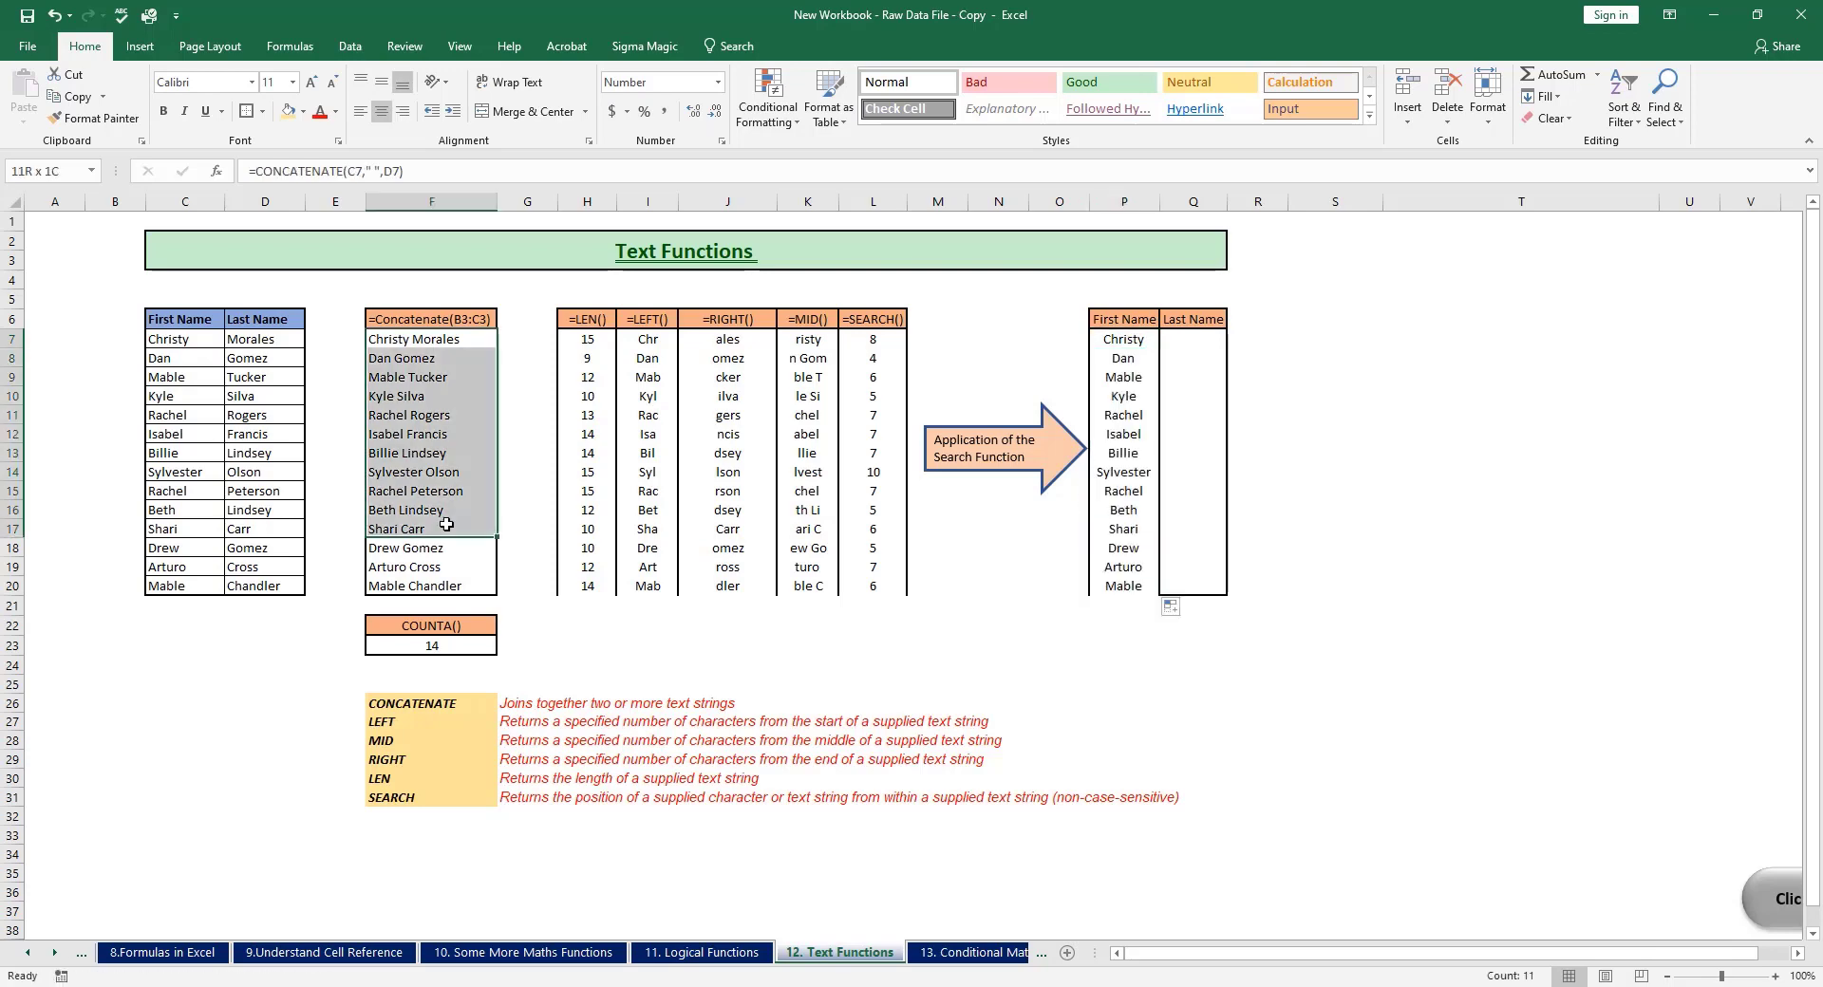
left_click(1362, 358)
left_click_drag(476, 346, 457, 581)
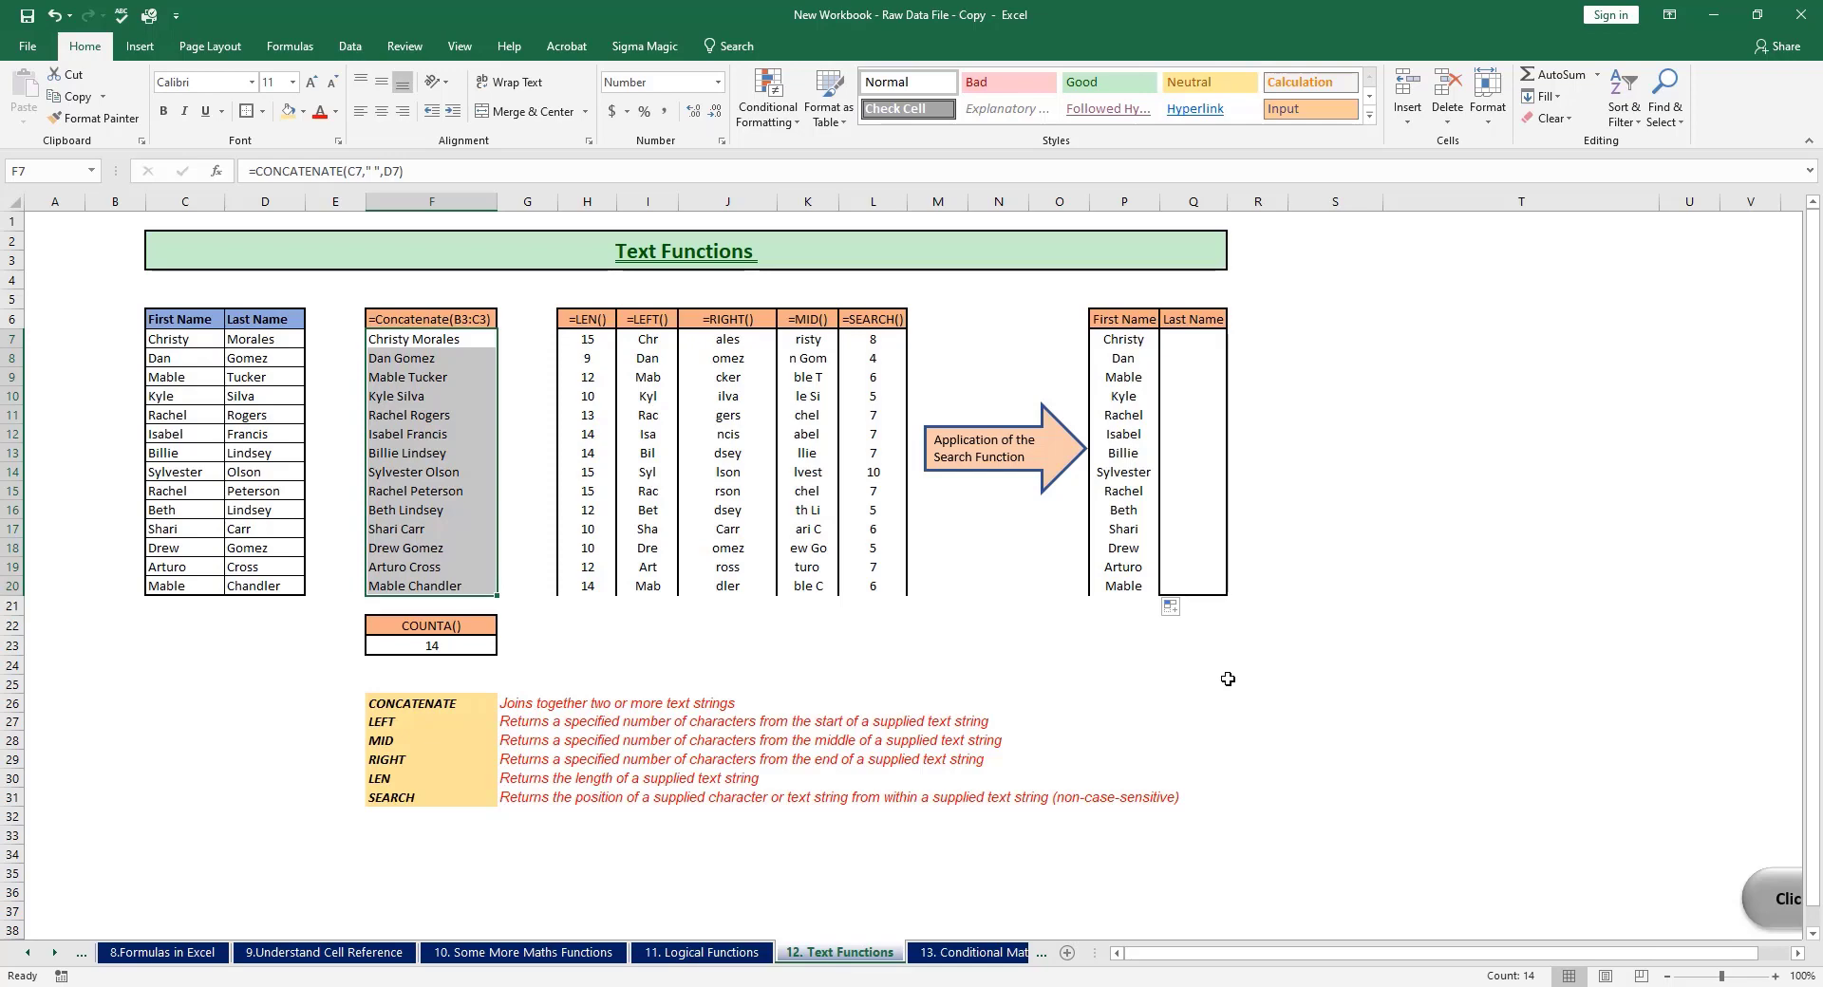
left_click(1519, 547)
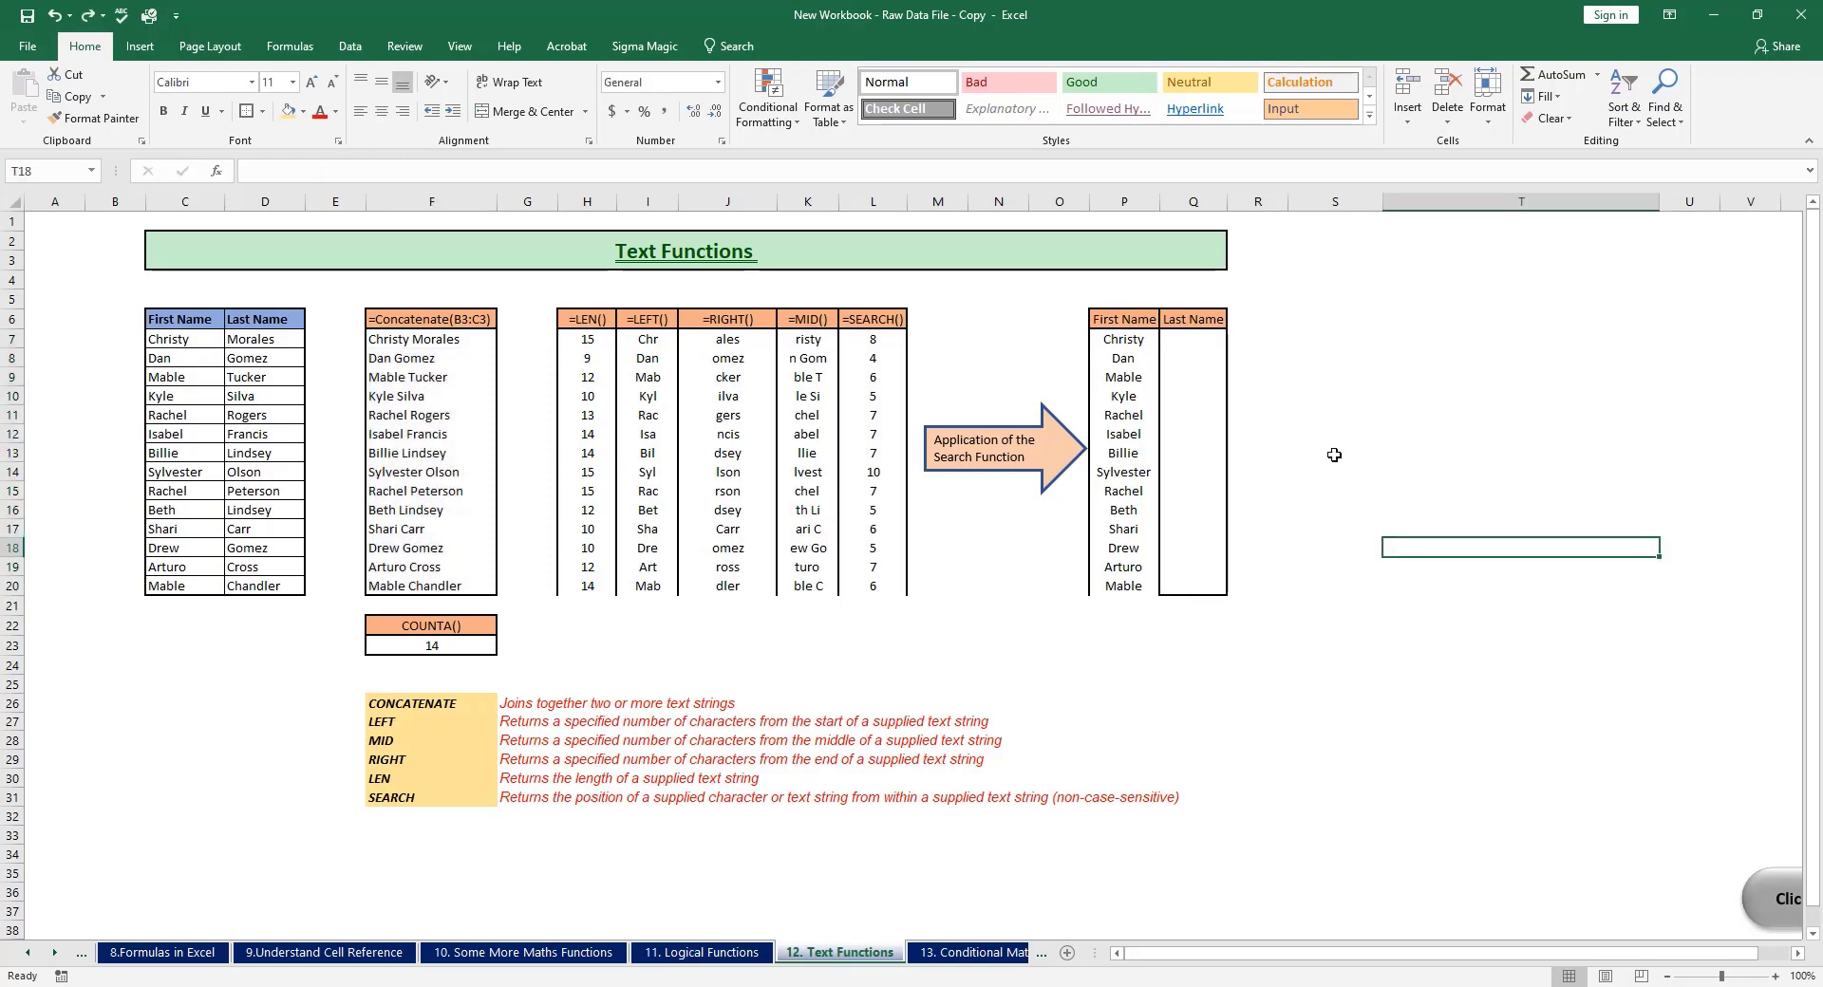
left_click_drag(465, 339, 447, 586)
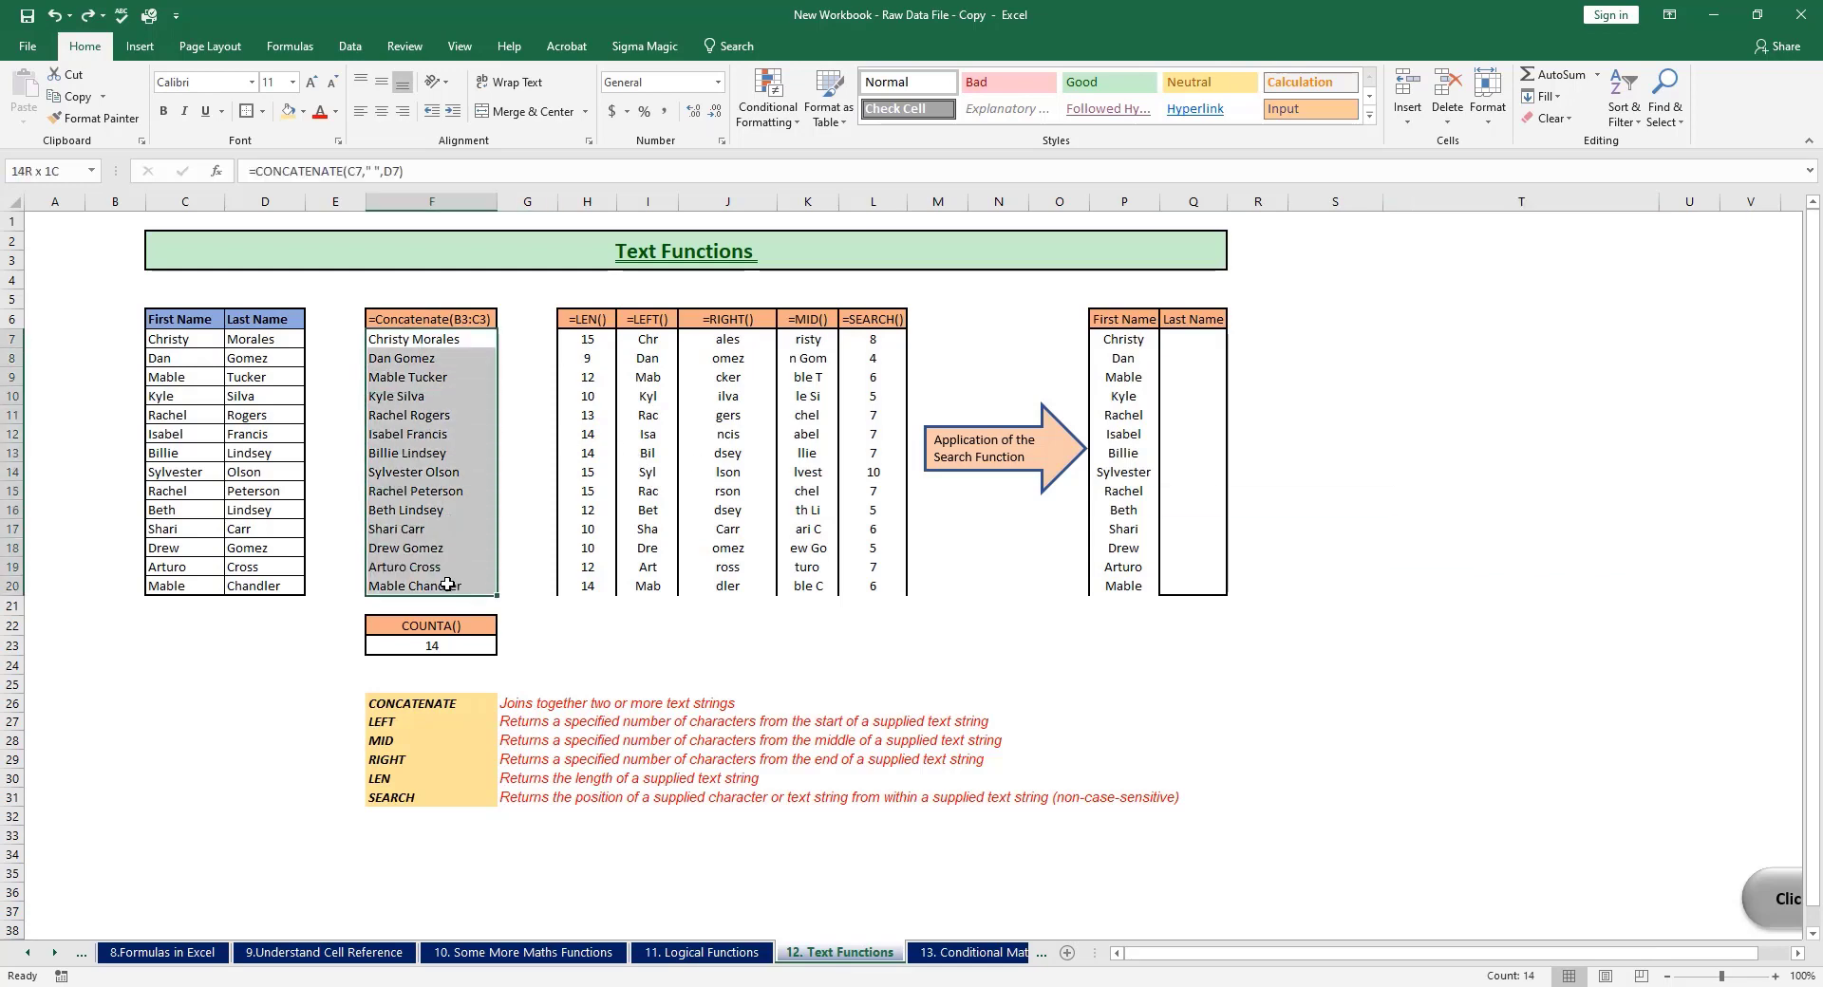
Step: Enter =MID(F7,L7,H7) in Q7 to extract the last name, using the space position as start and the text length as character count
left_click(1202, 343)
type("=")
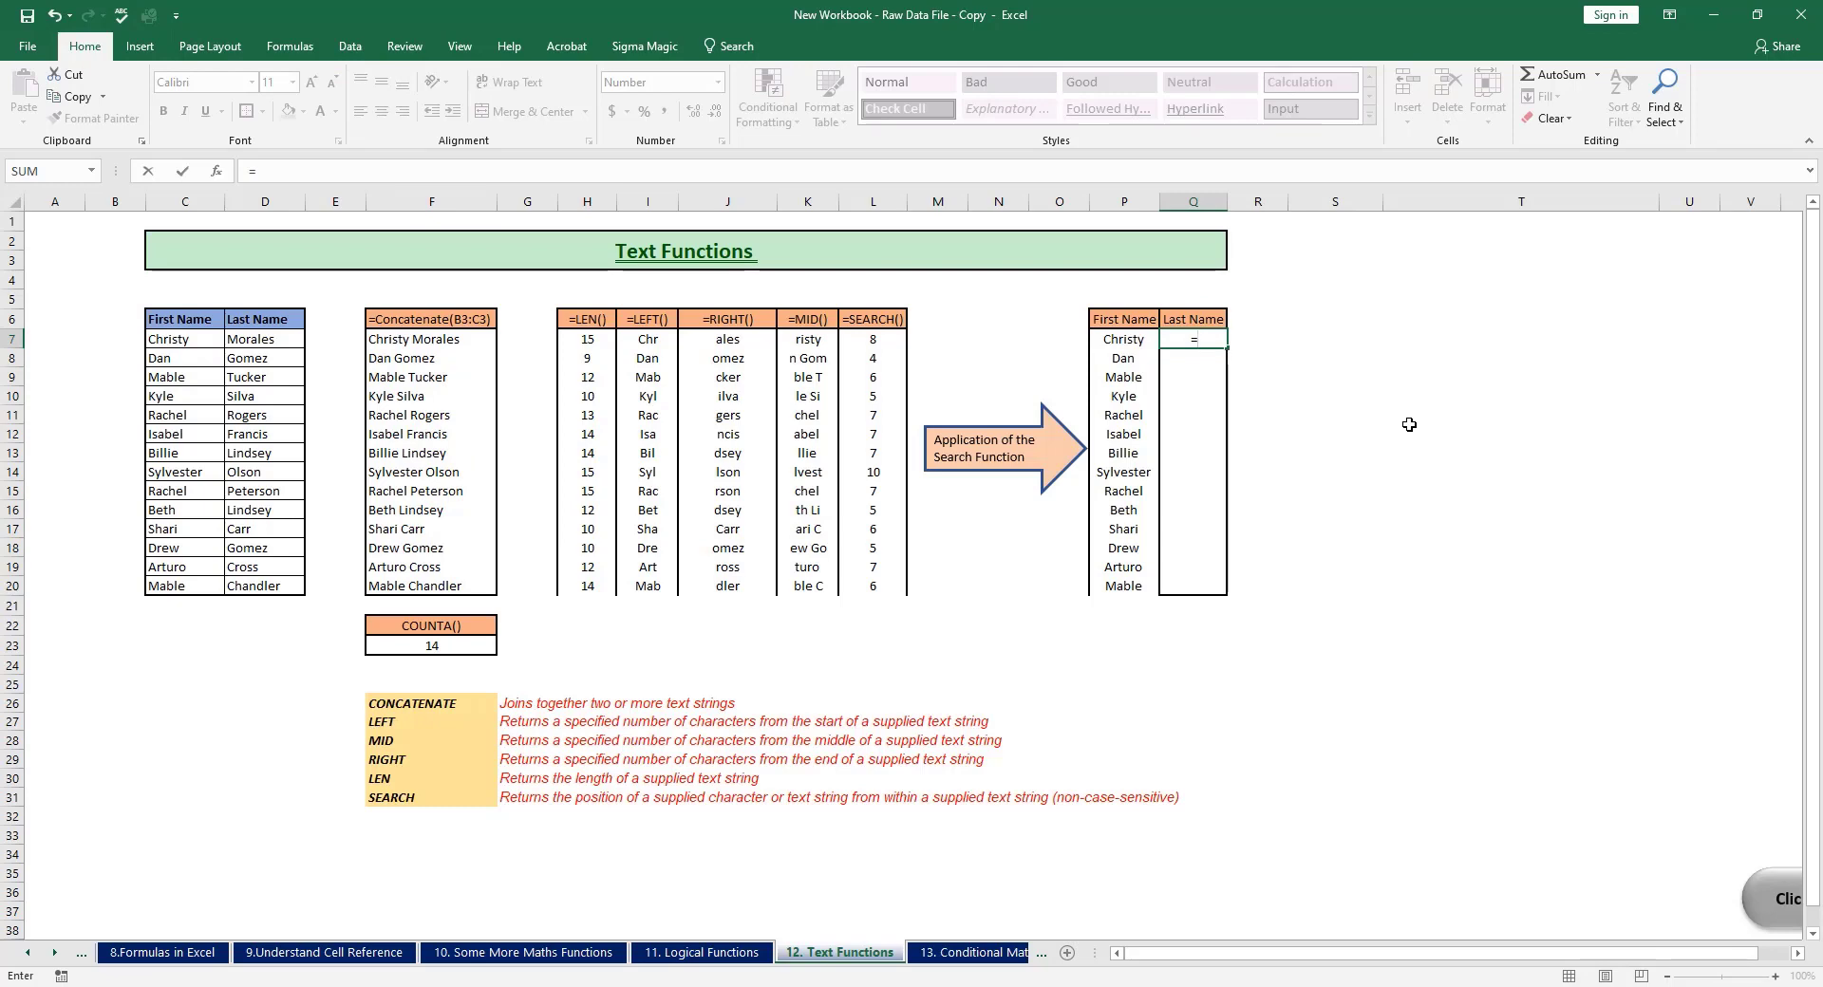
type("mid(")
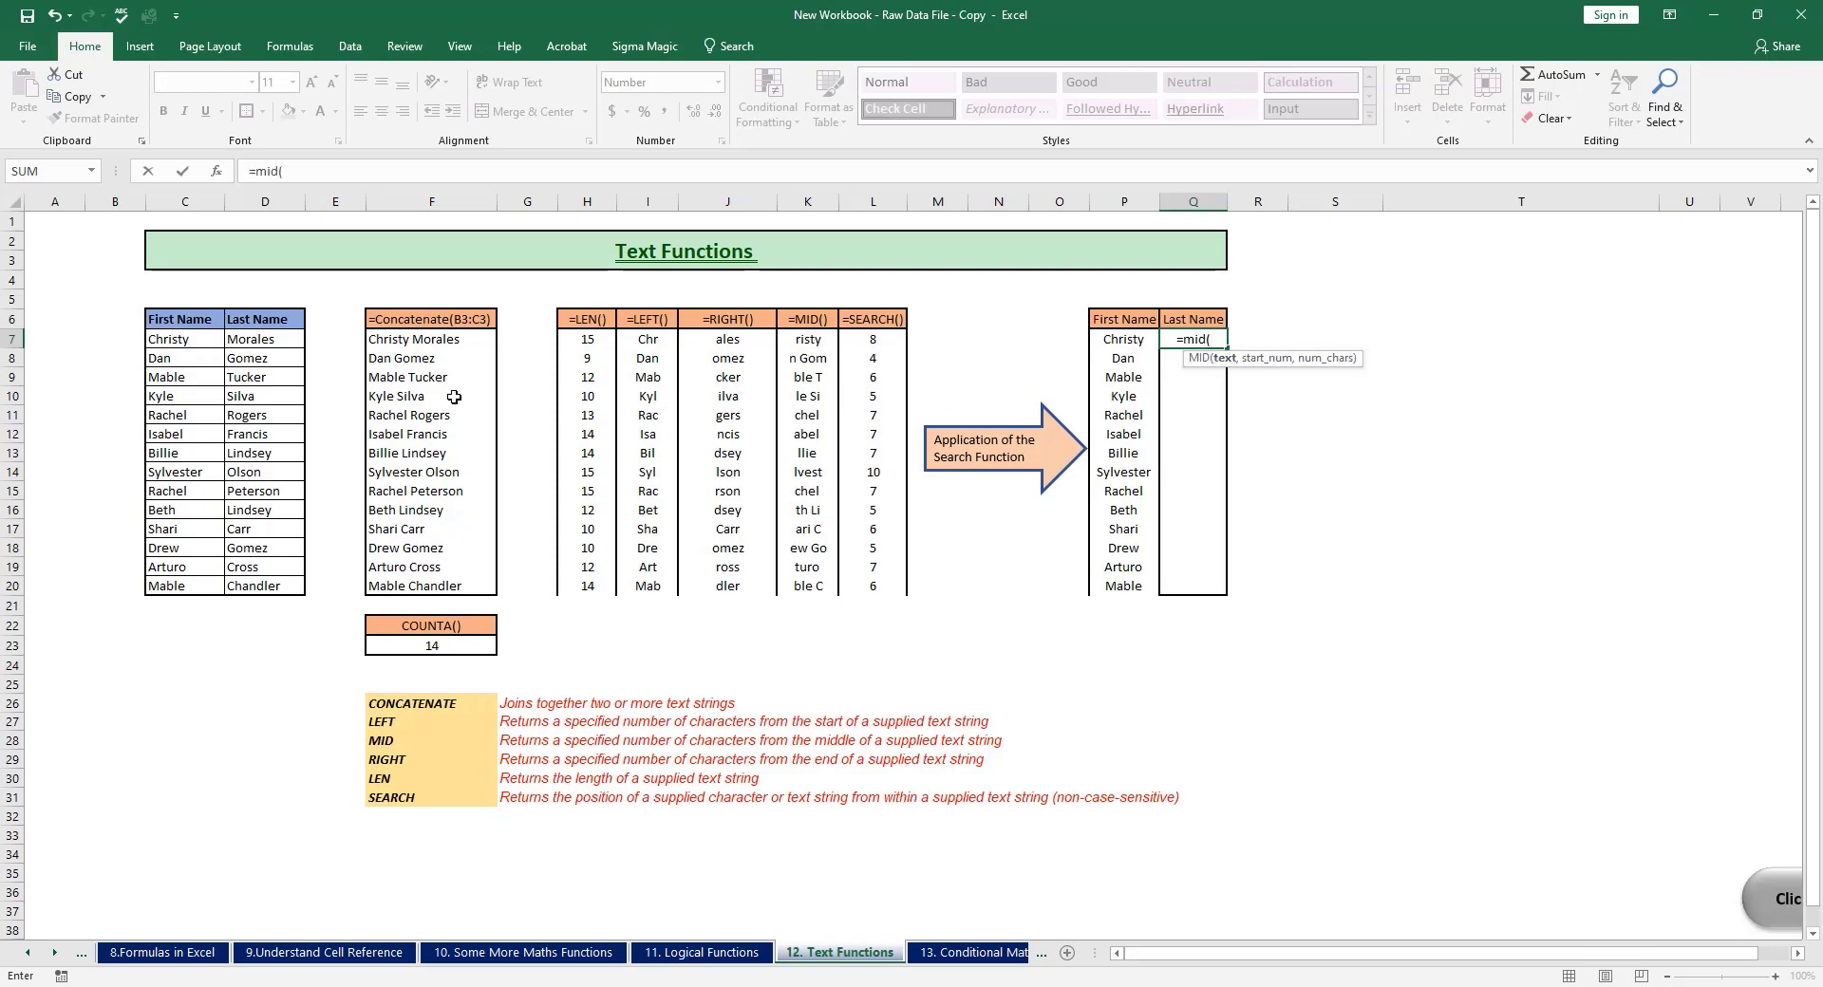
left_click(462, 342)
type(",")
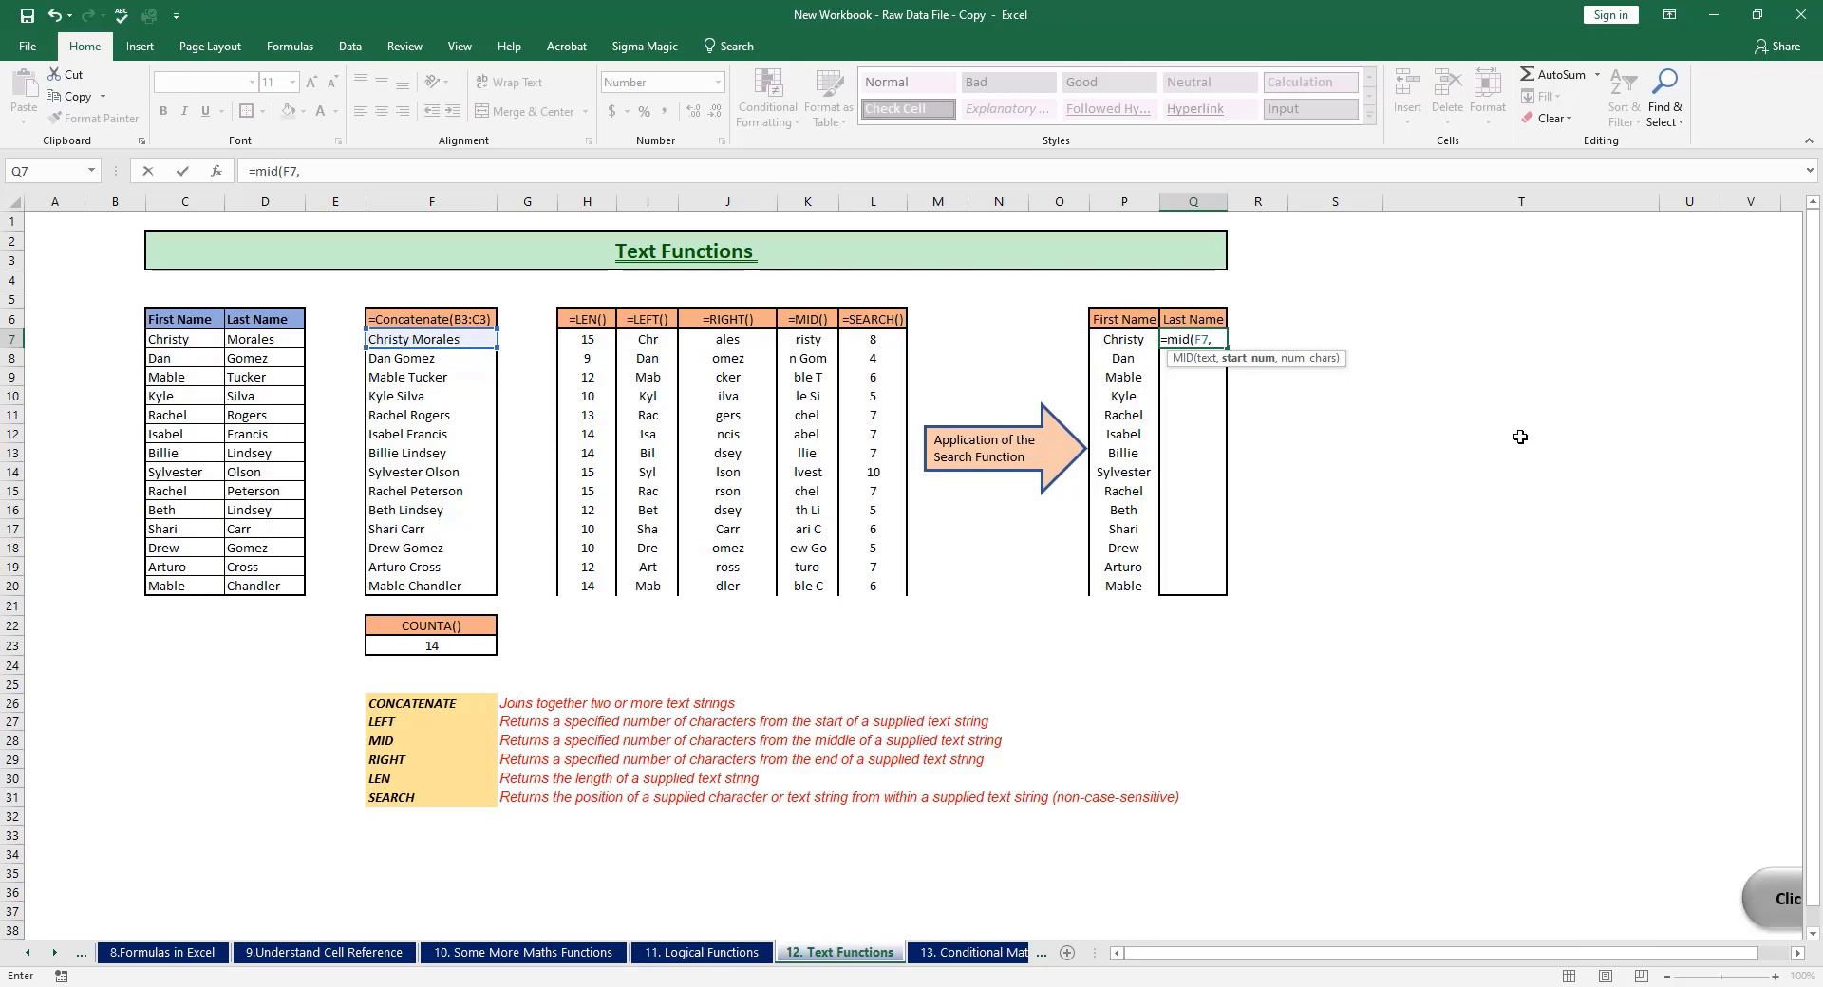
left_click(891, 341)
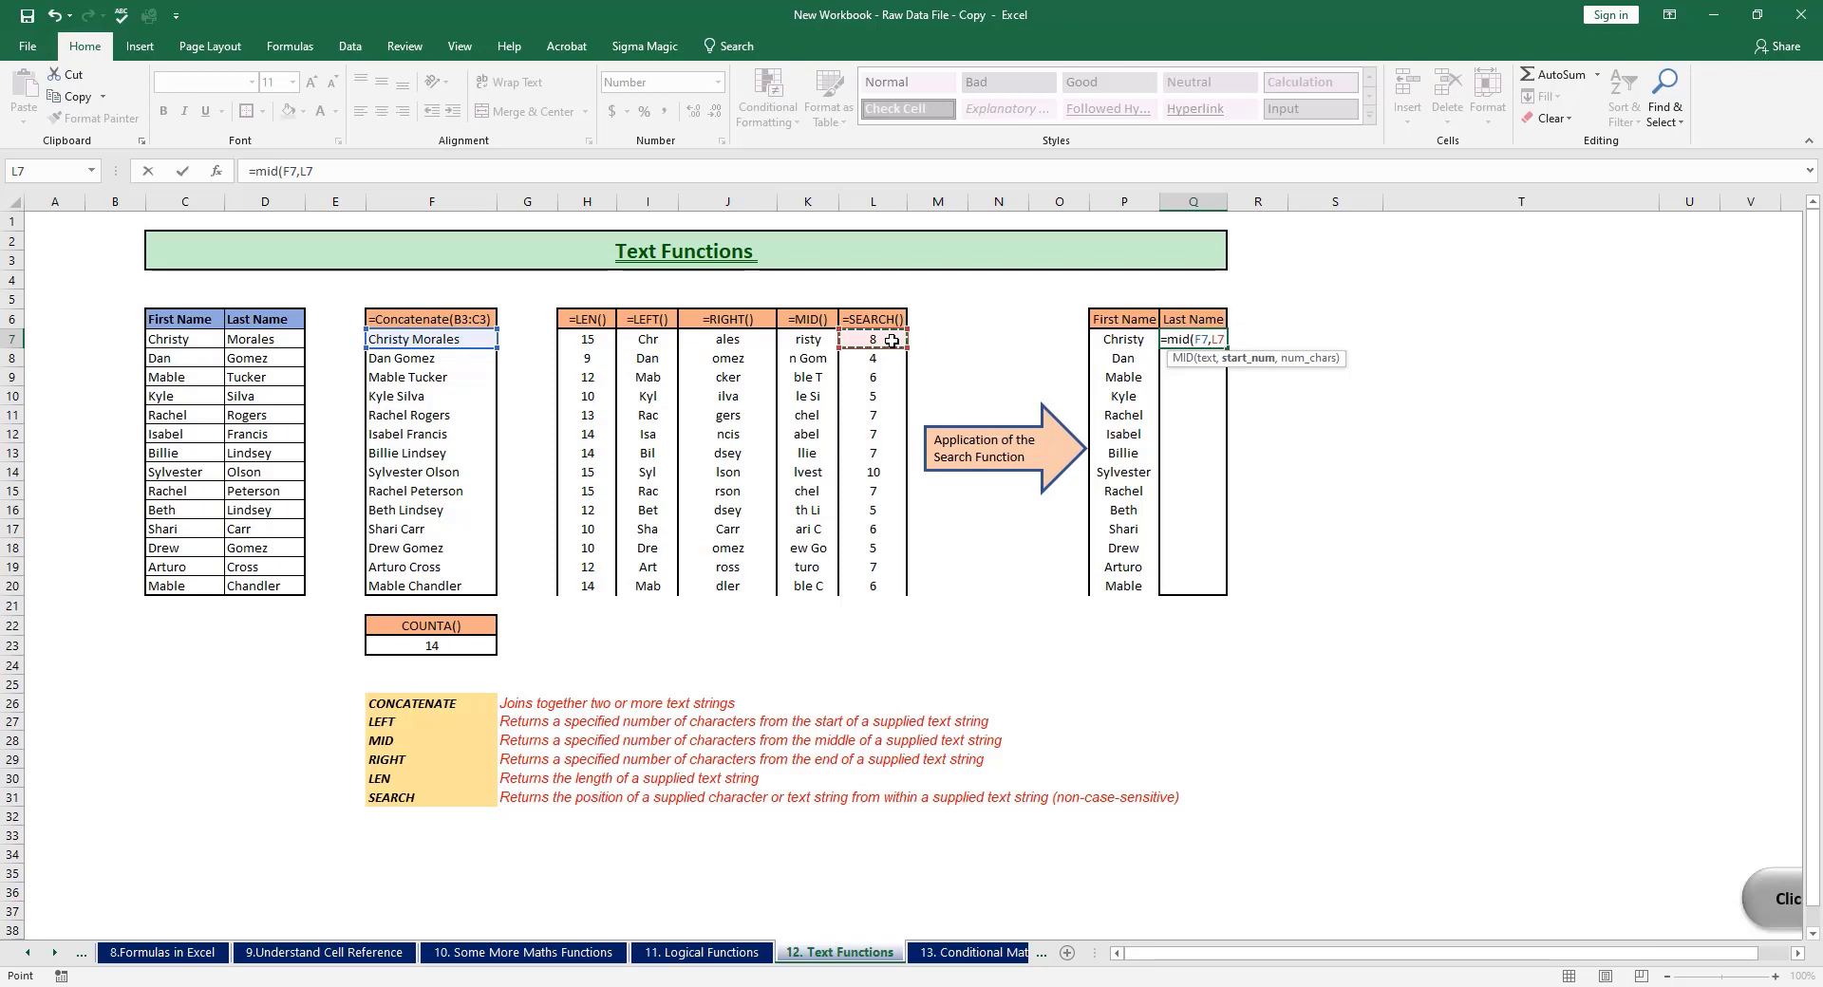
type(",")
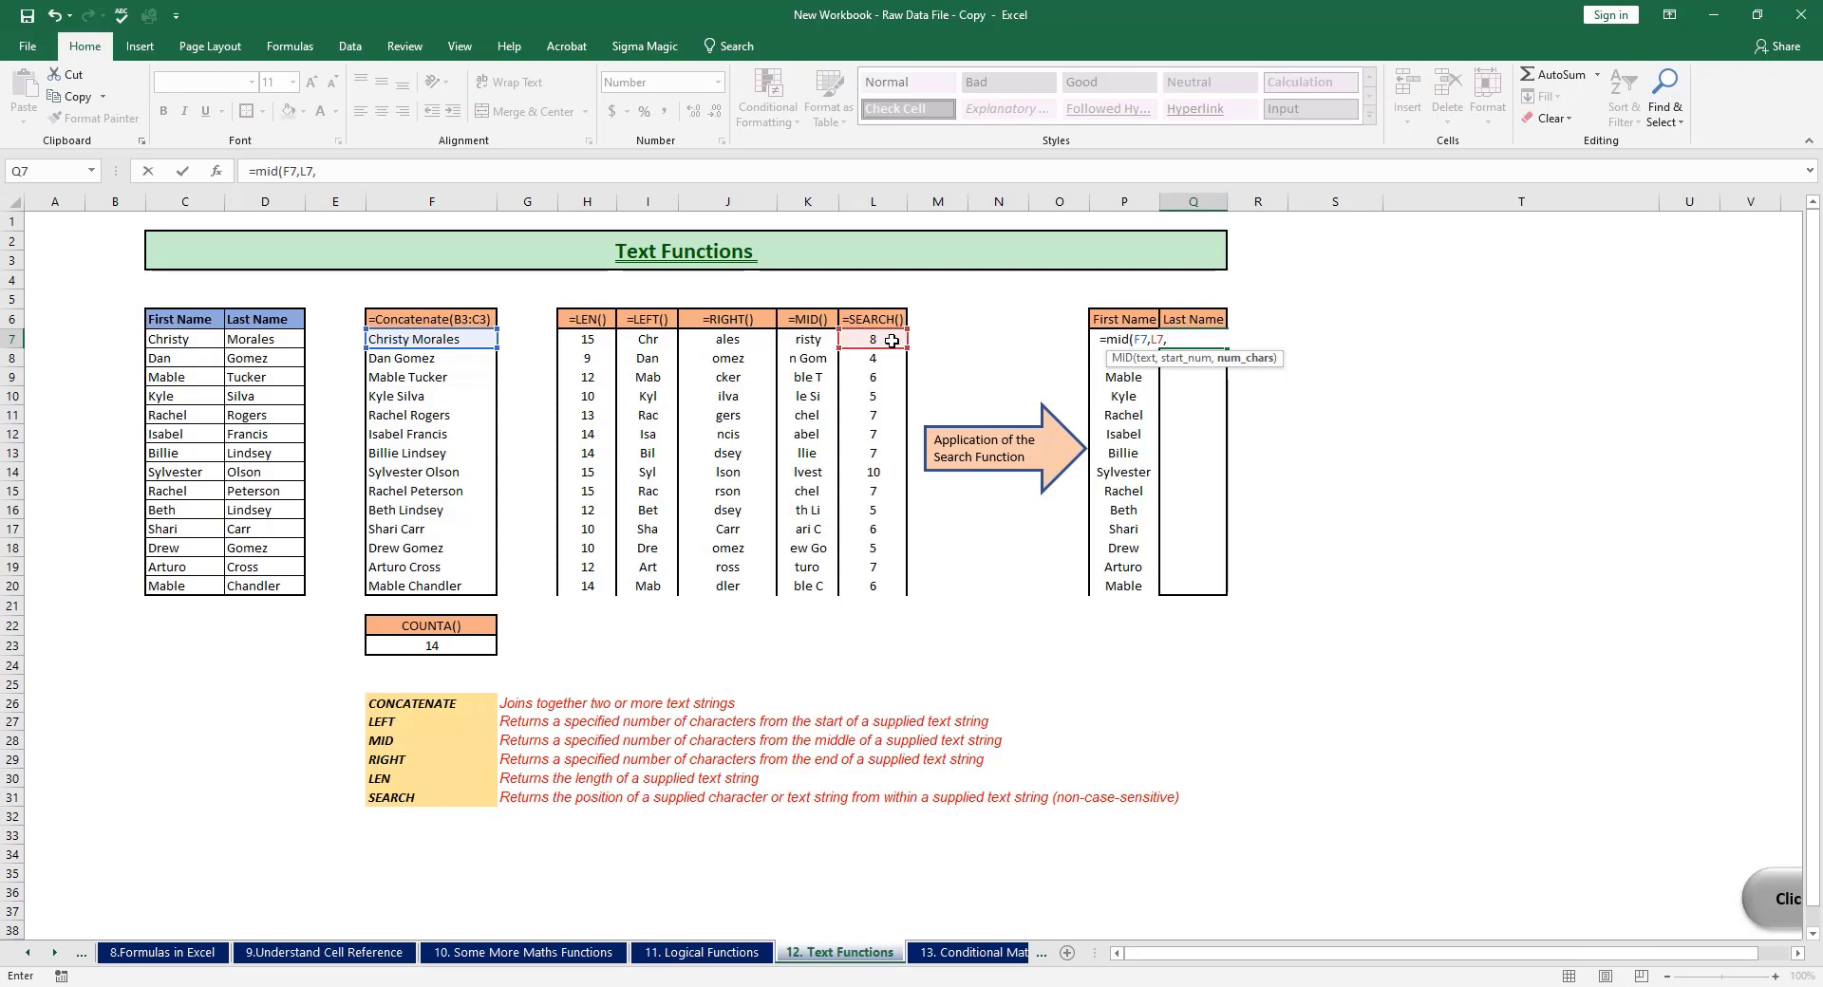
left_click(593, 338)
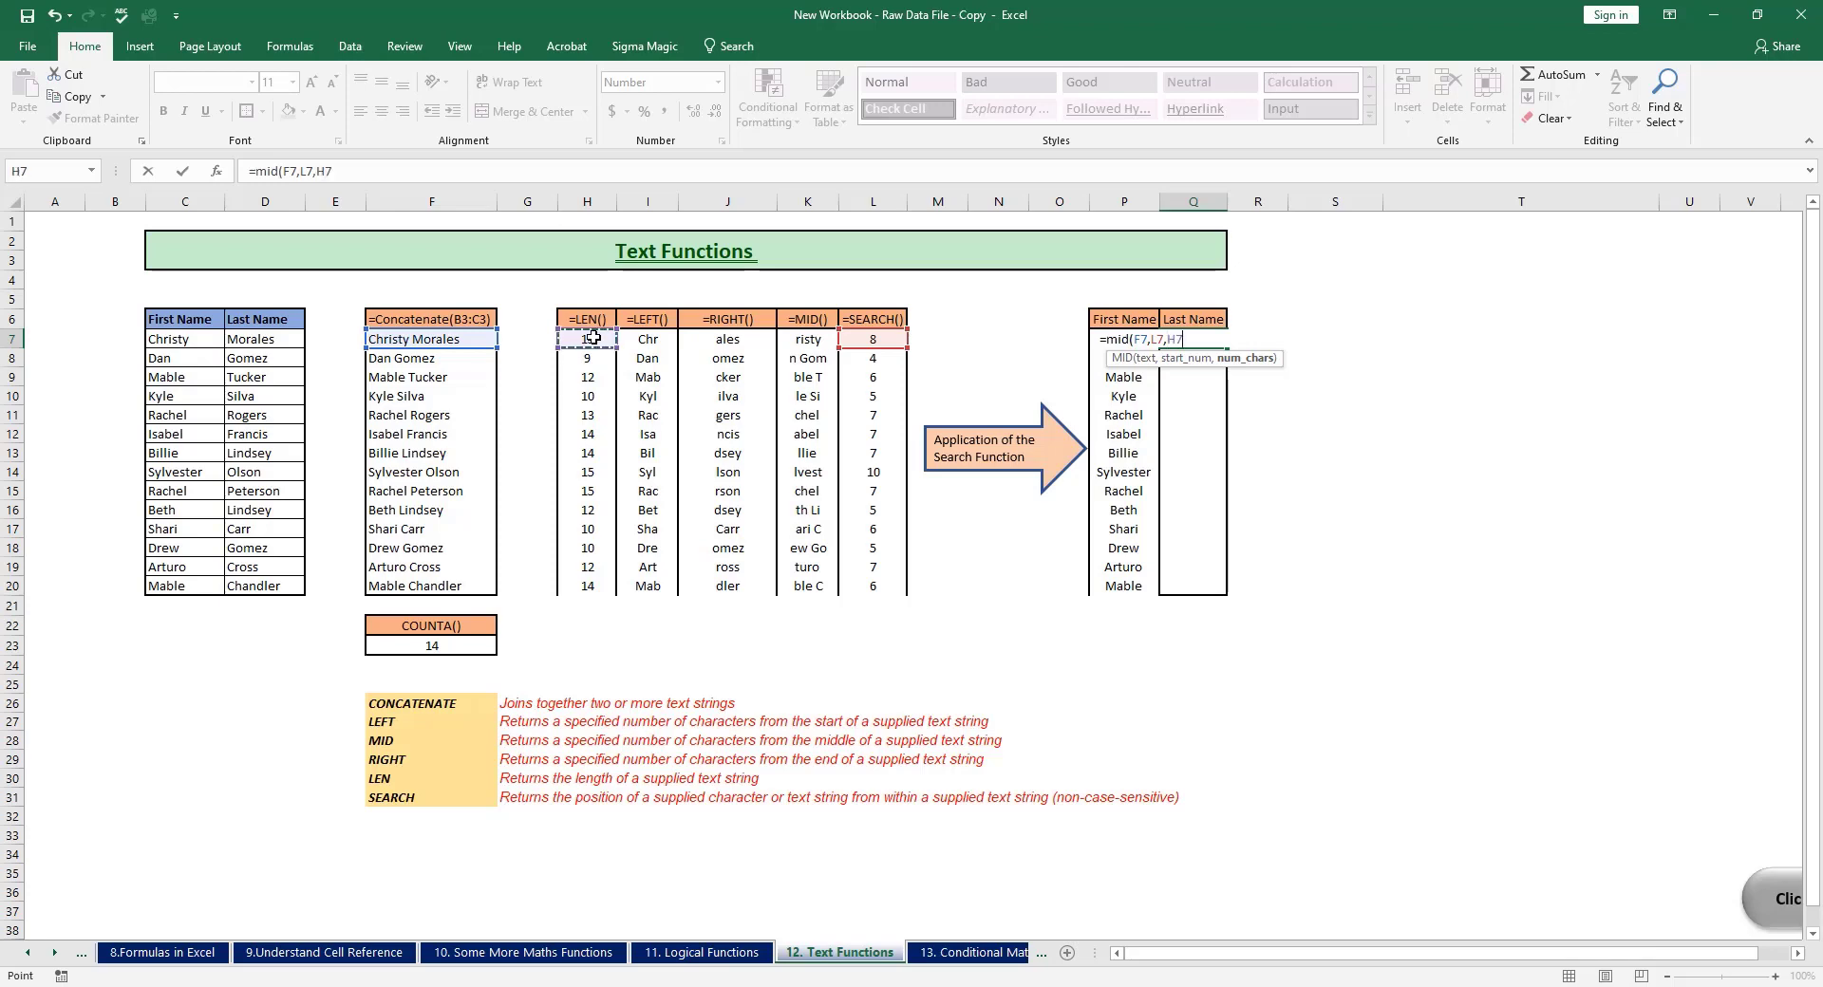
type(")")
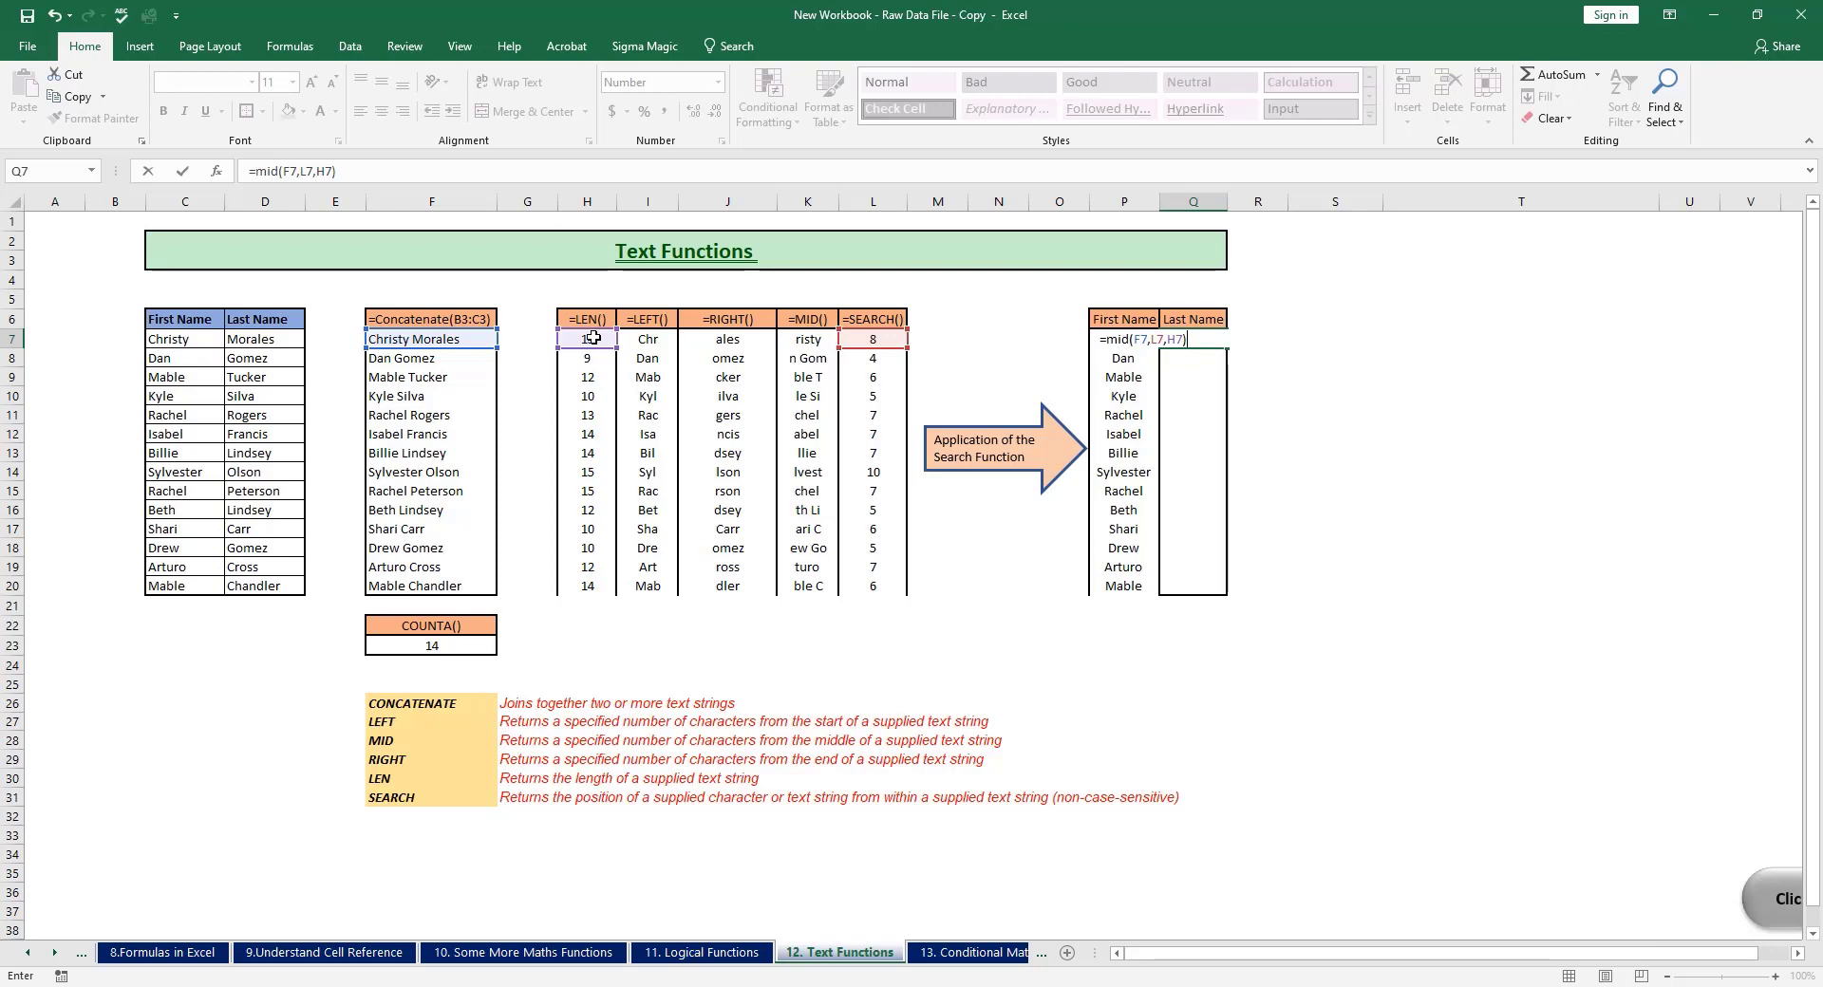
key("Return")
key("Up")
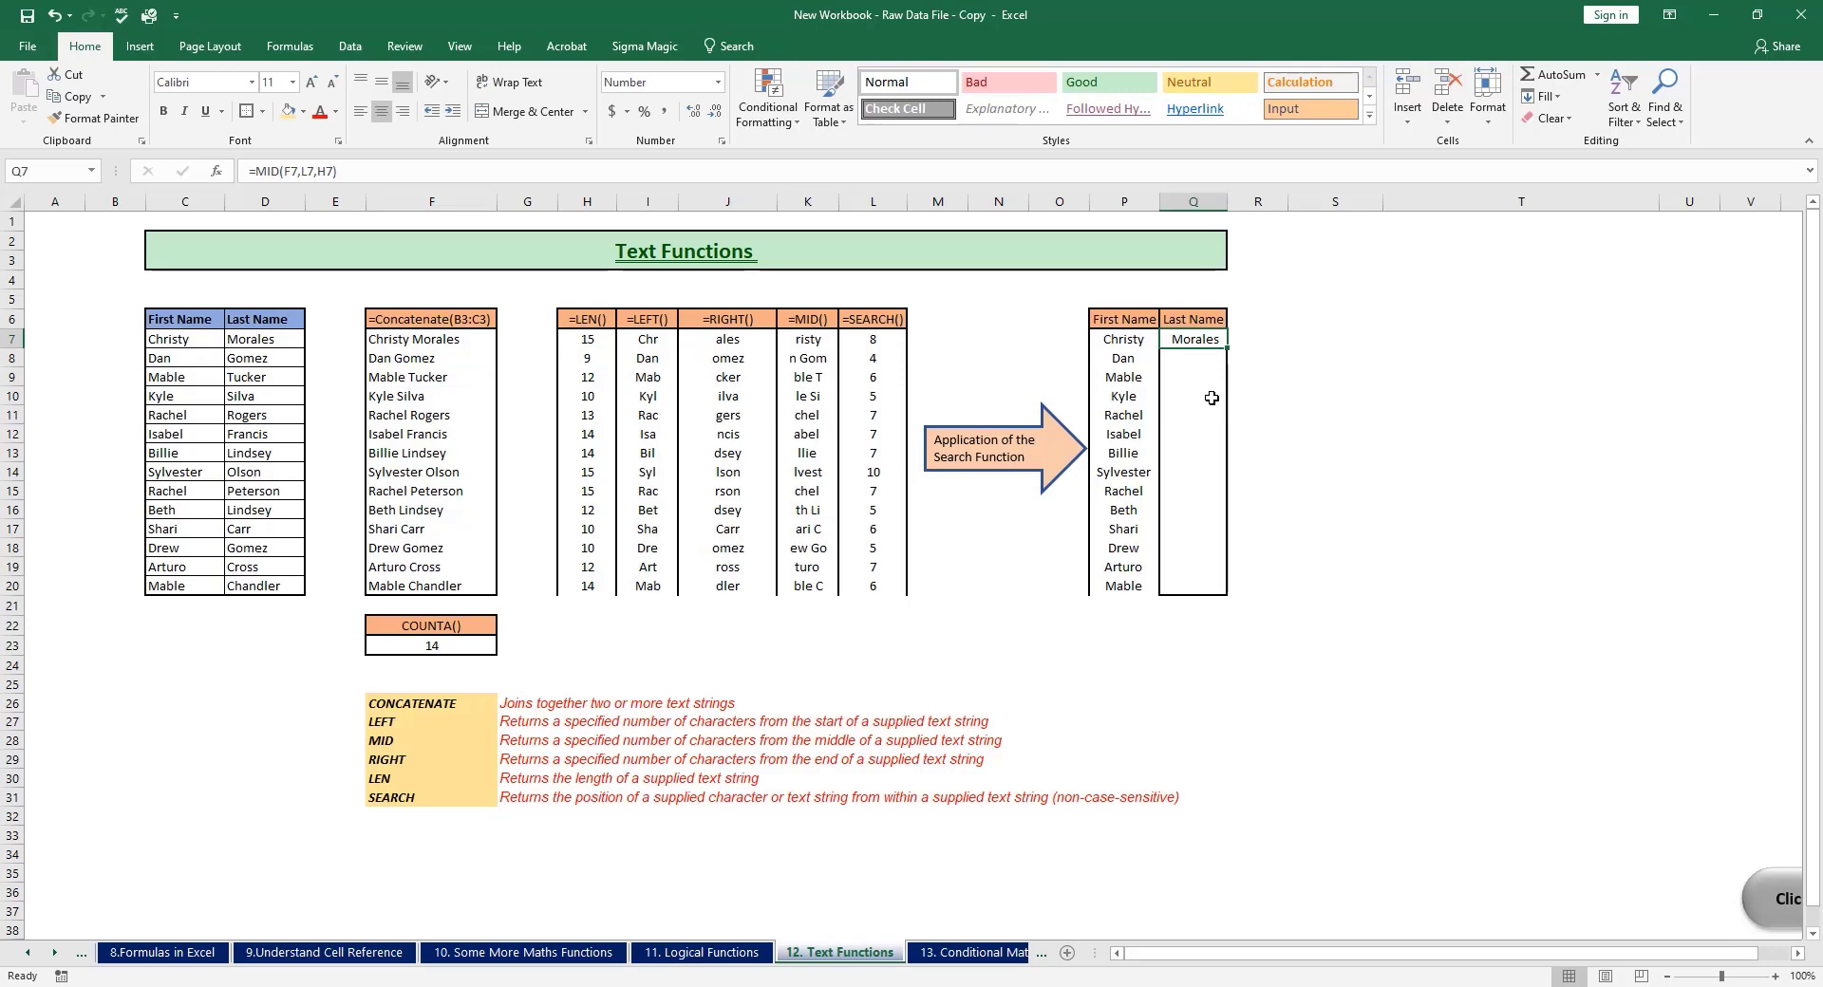
Step: Review the SEARCH and LEN cells used by the last-name formula, and fill the formula from Q7 down to Q20
left_click(882, 340)
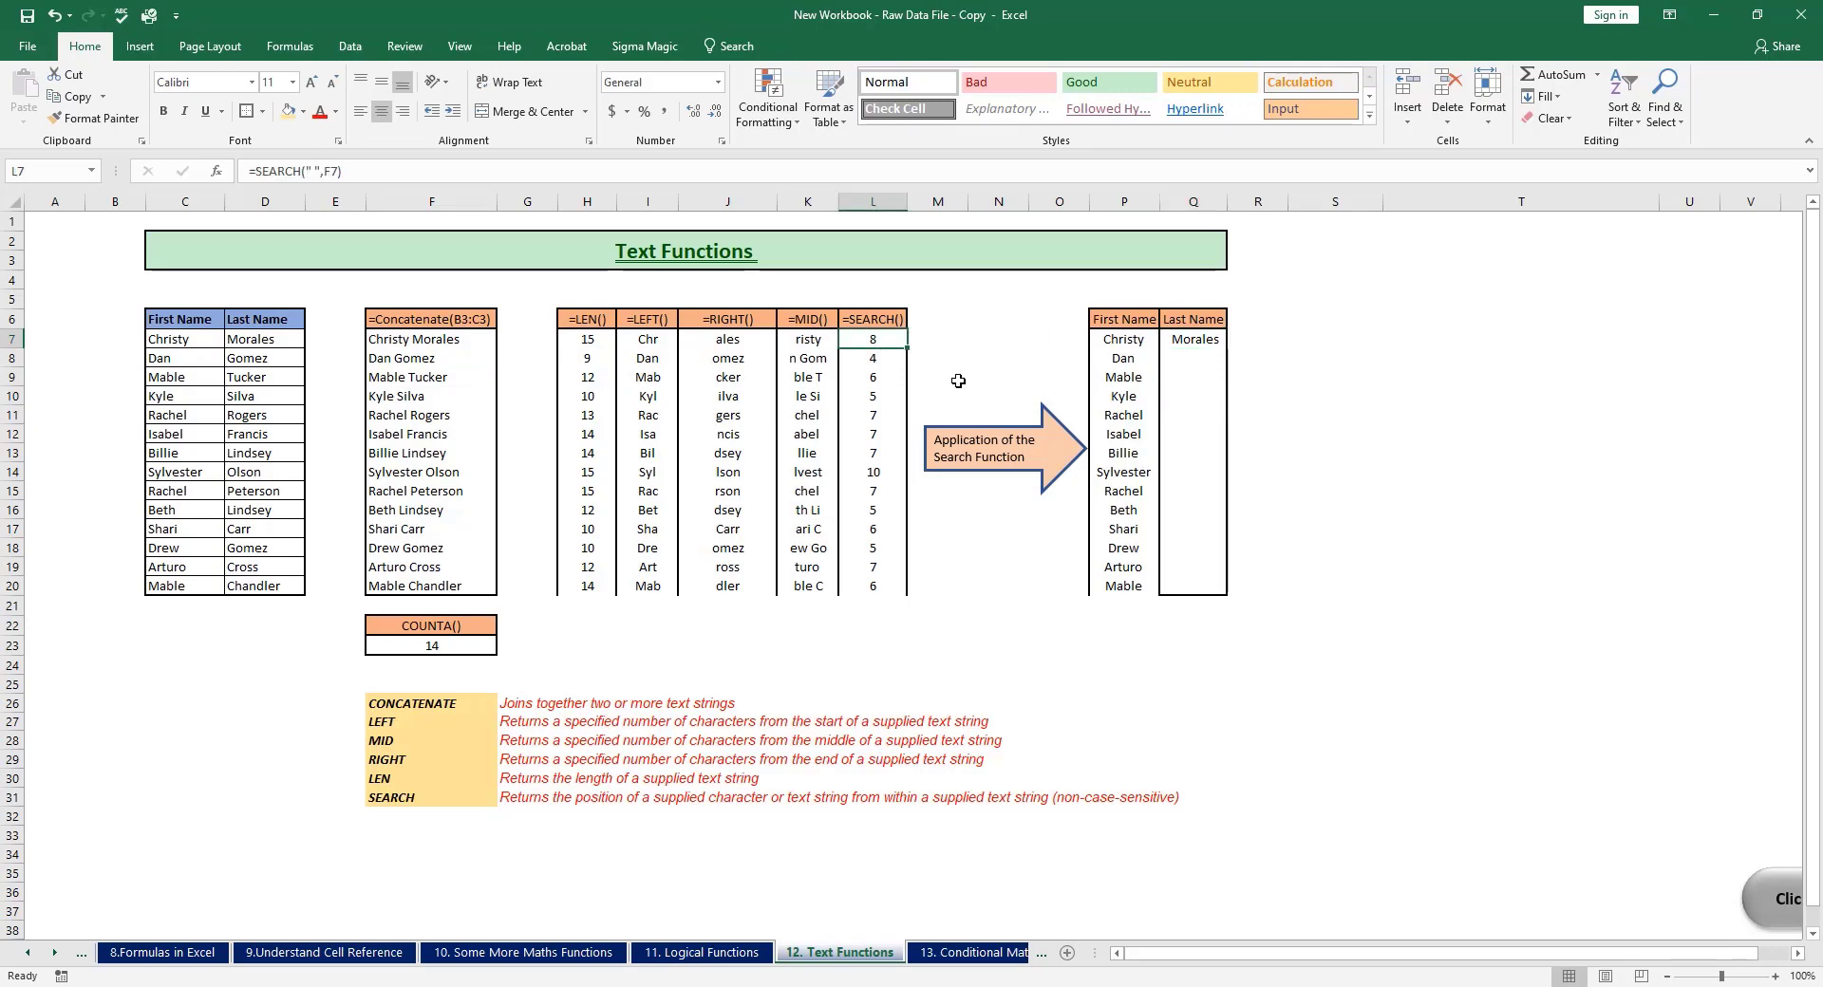
left_click(1203, 343)
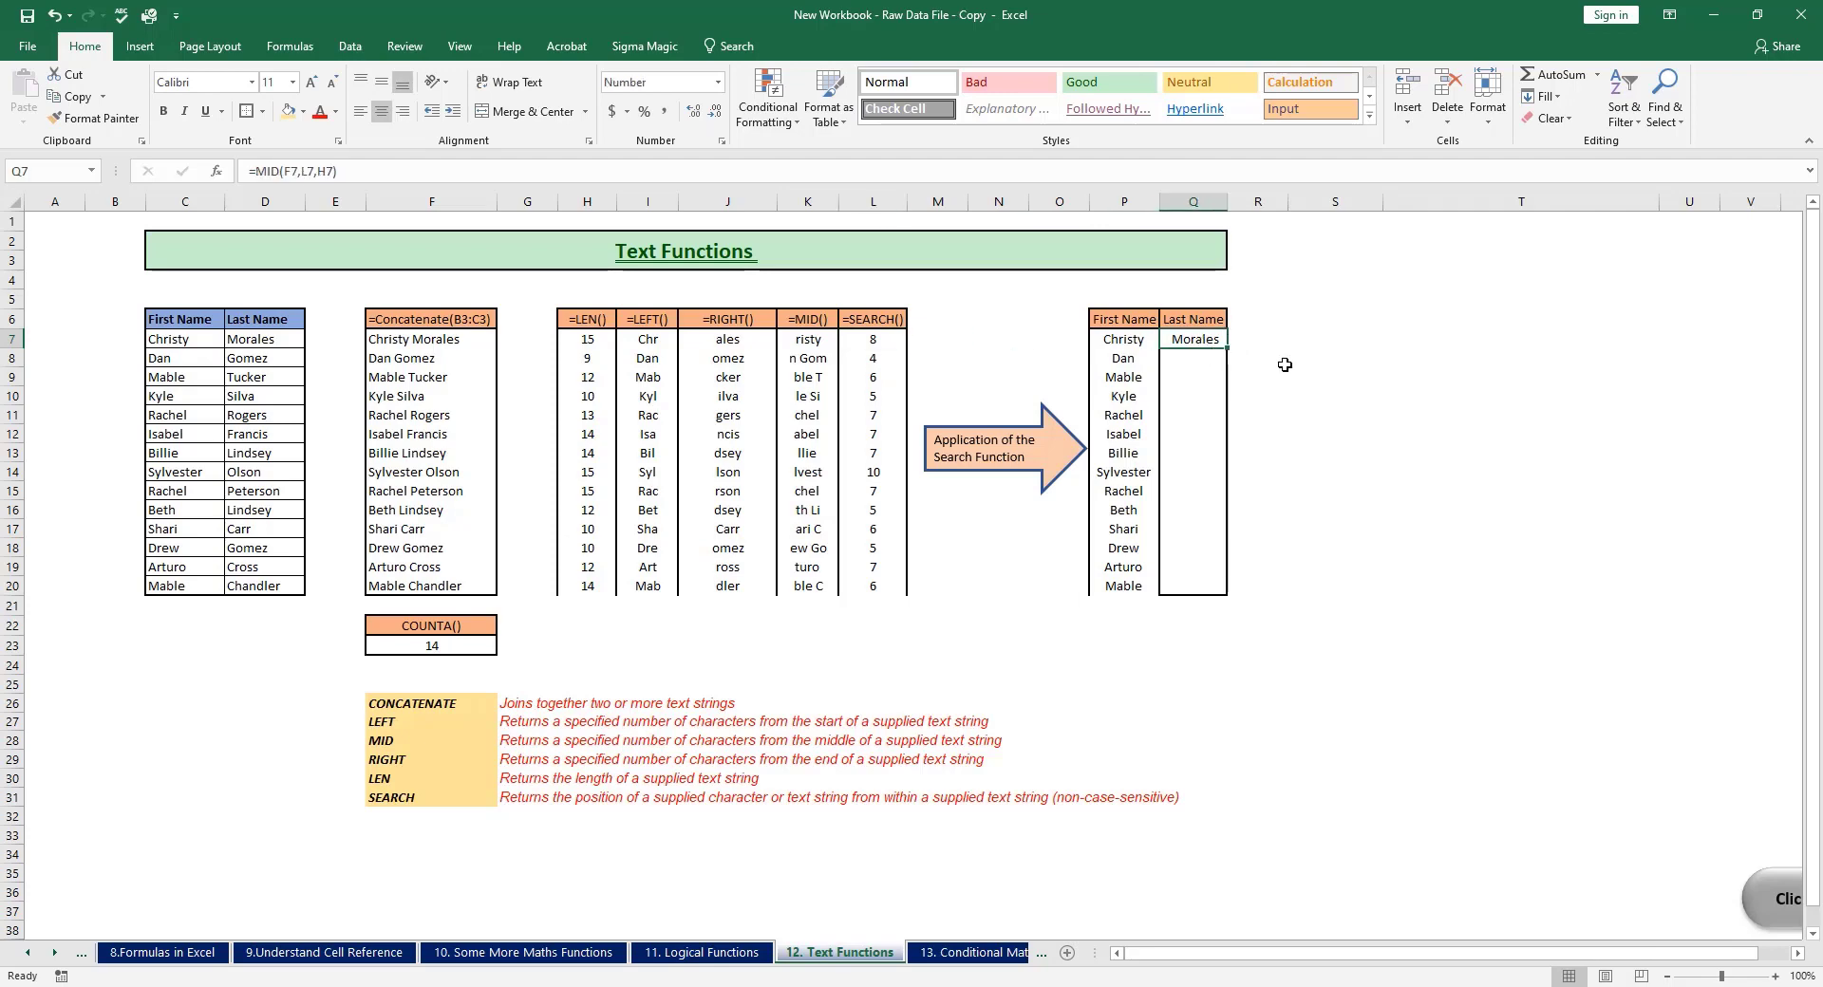
left_click(606, 346)
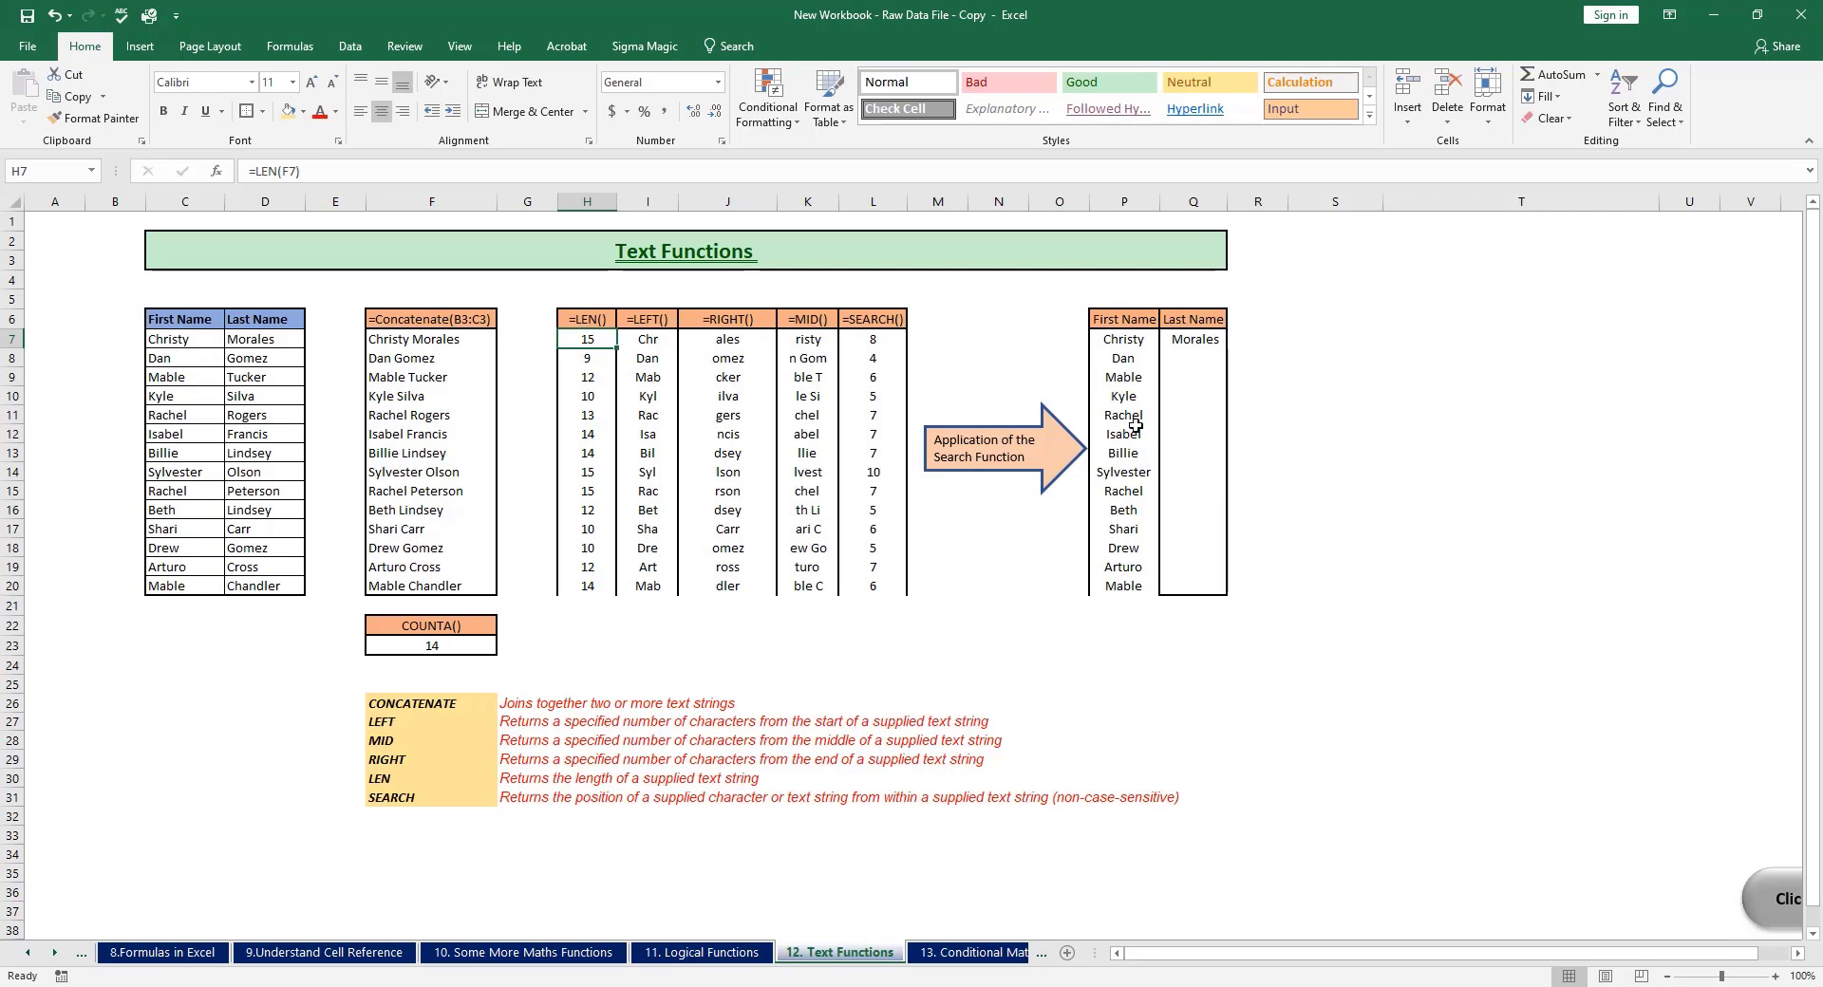
left_click(1193, 344)
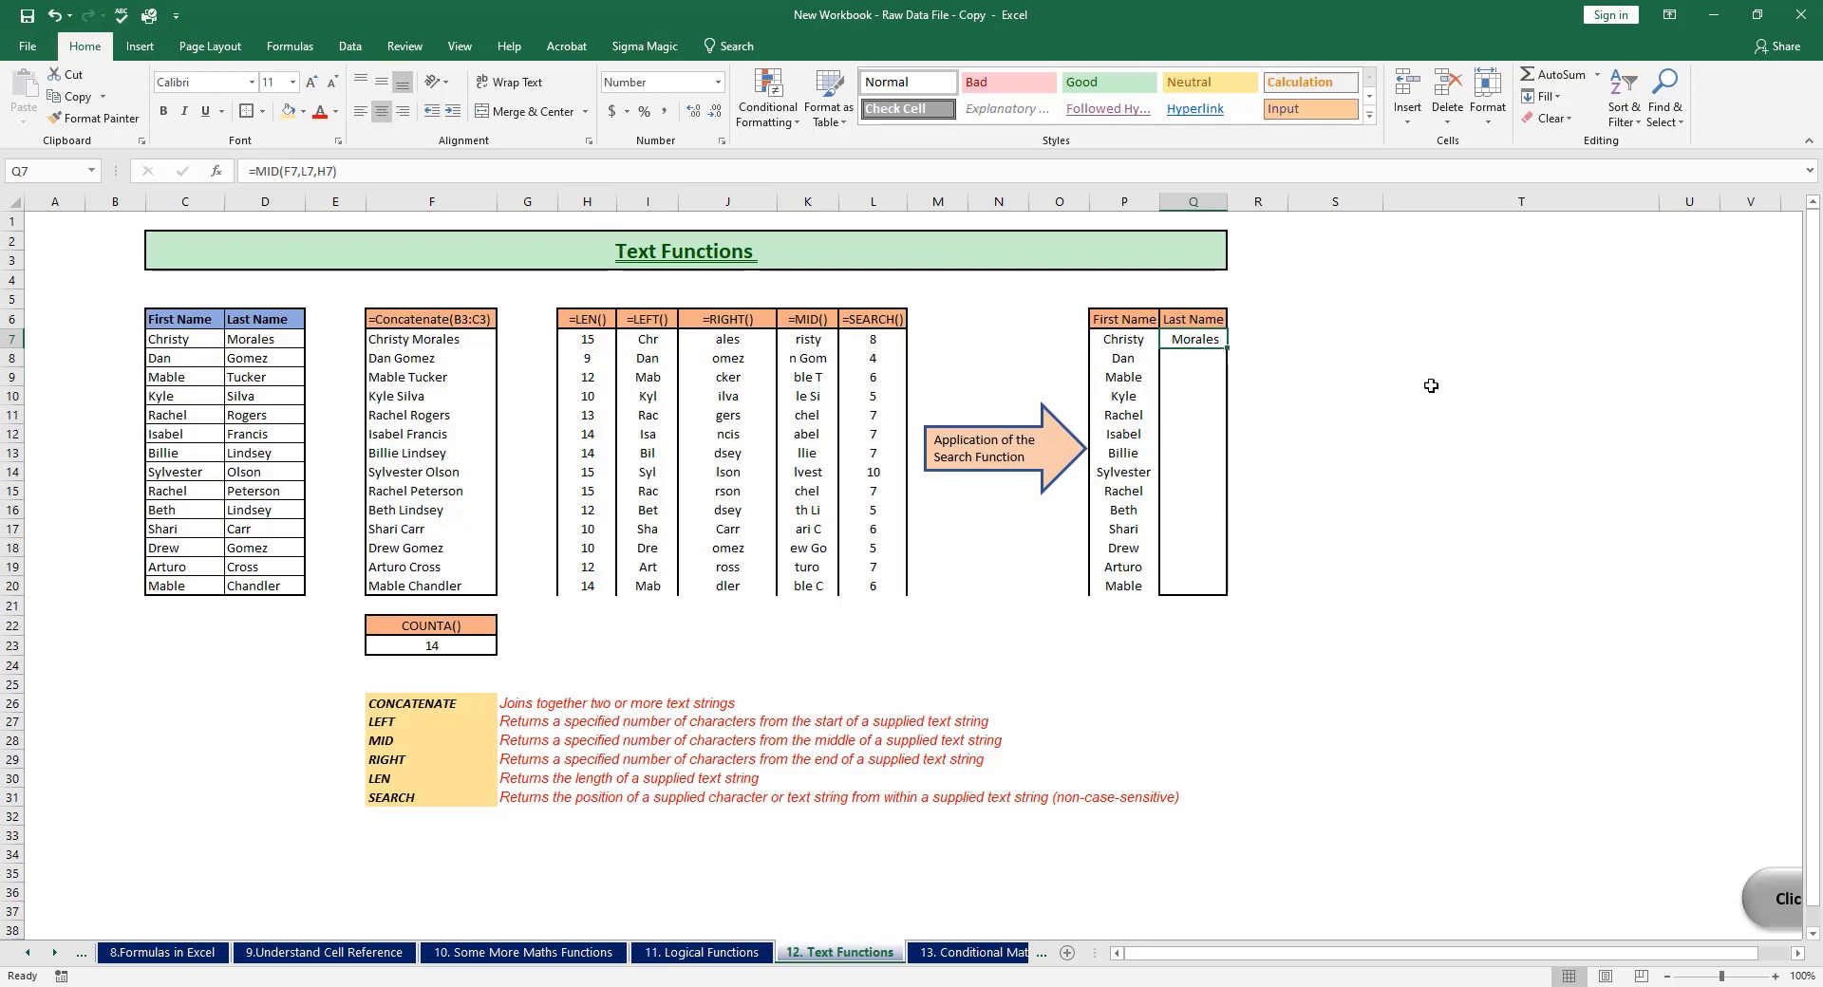
double_click(1228, 346)
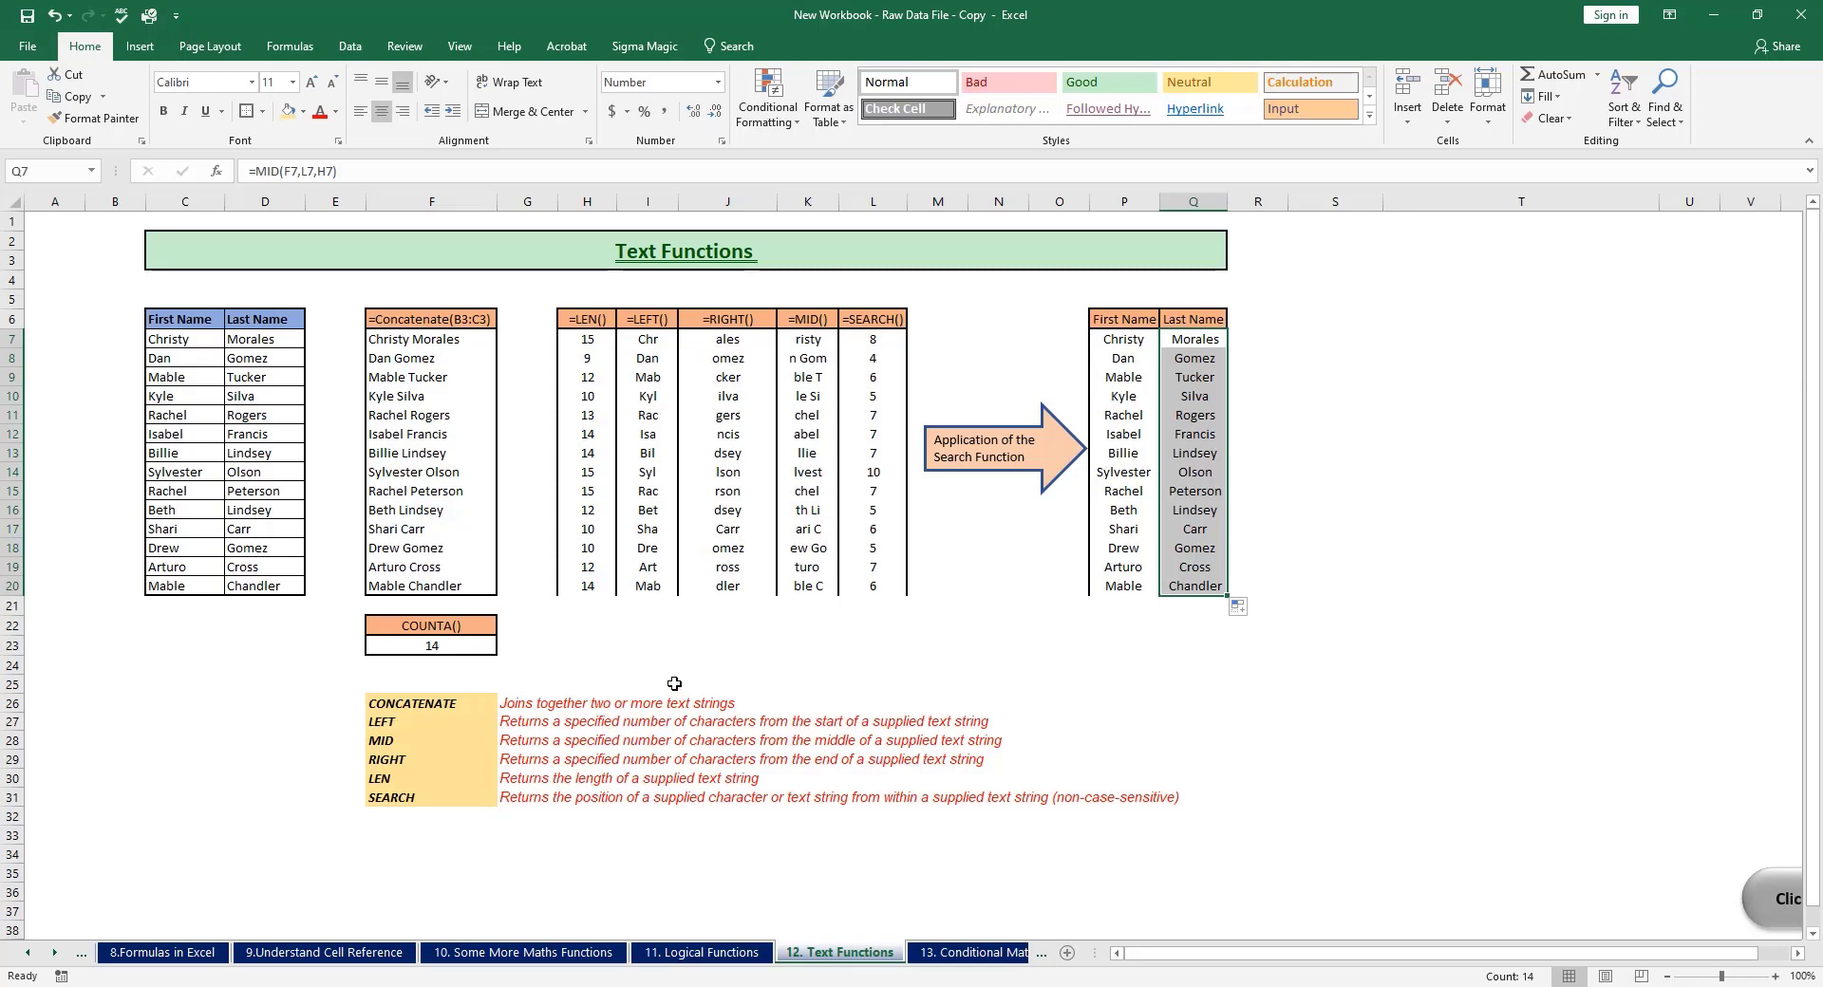
left_click(647, 666)
Step: Re-enter =COUNTA(F7:F20) in F23 to count the combined names, and select the counted range F7:F20
left_click(479, 651)
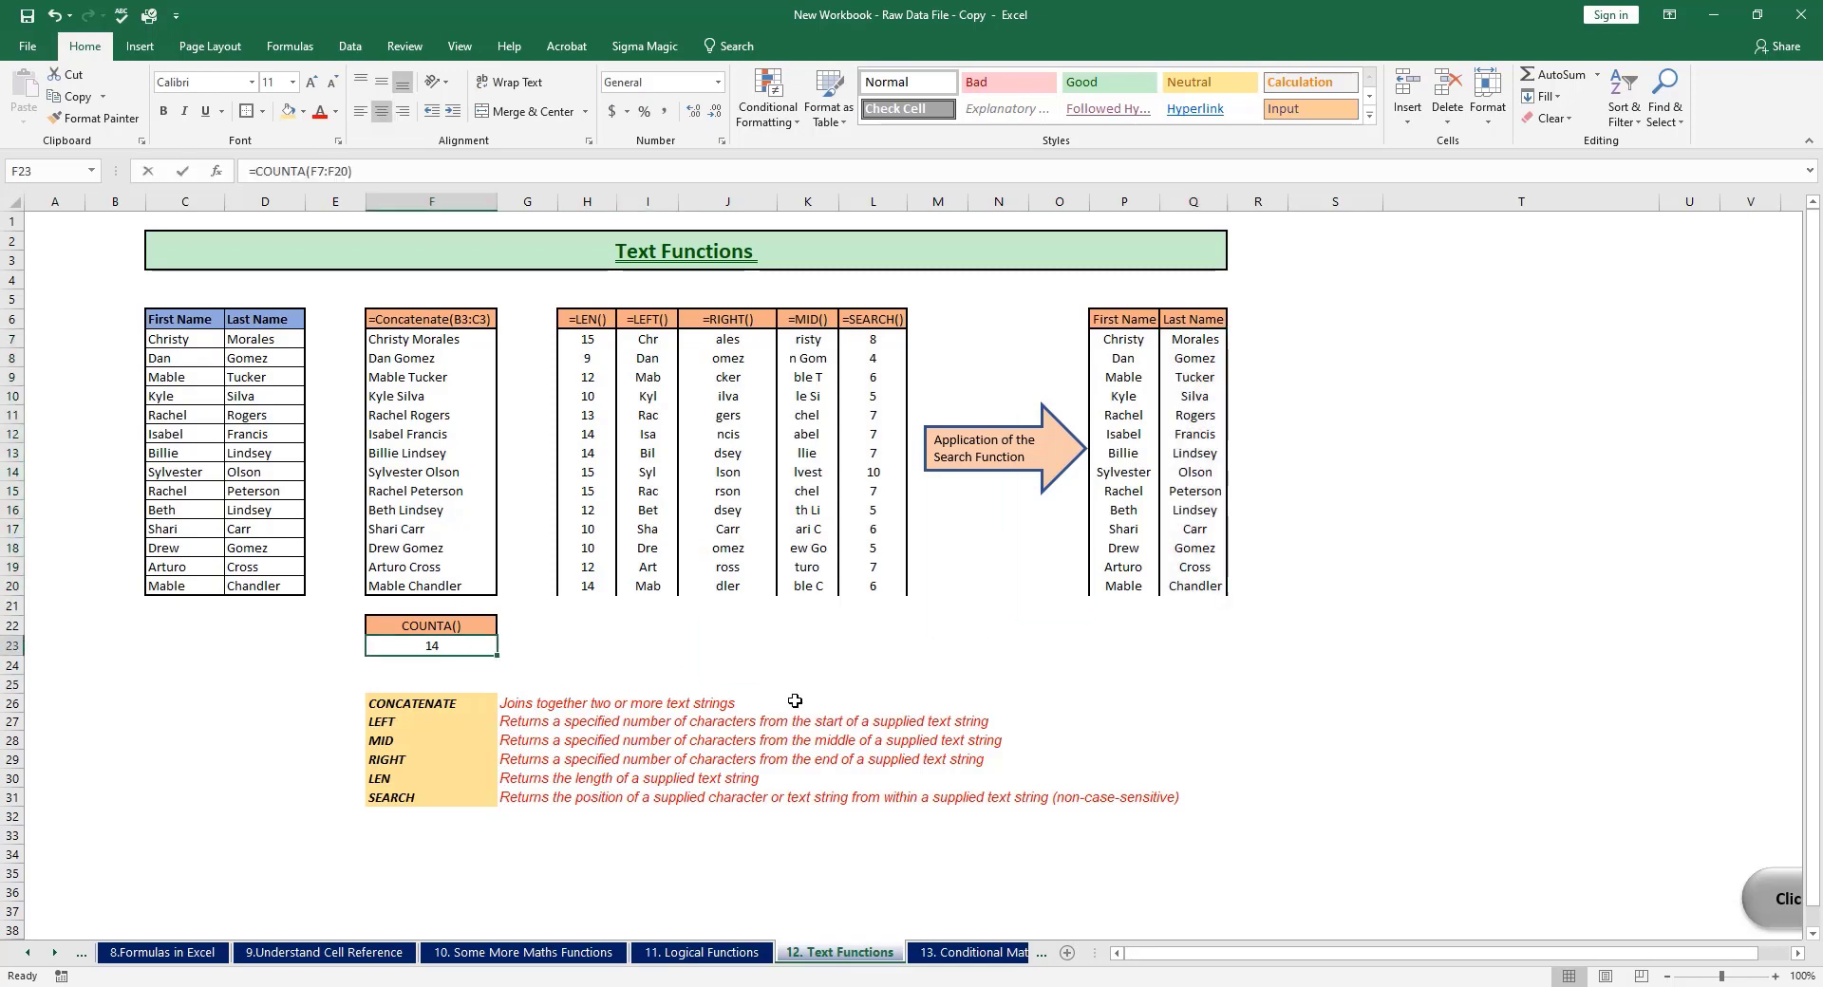
key("BackSpace")
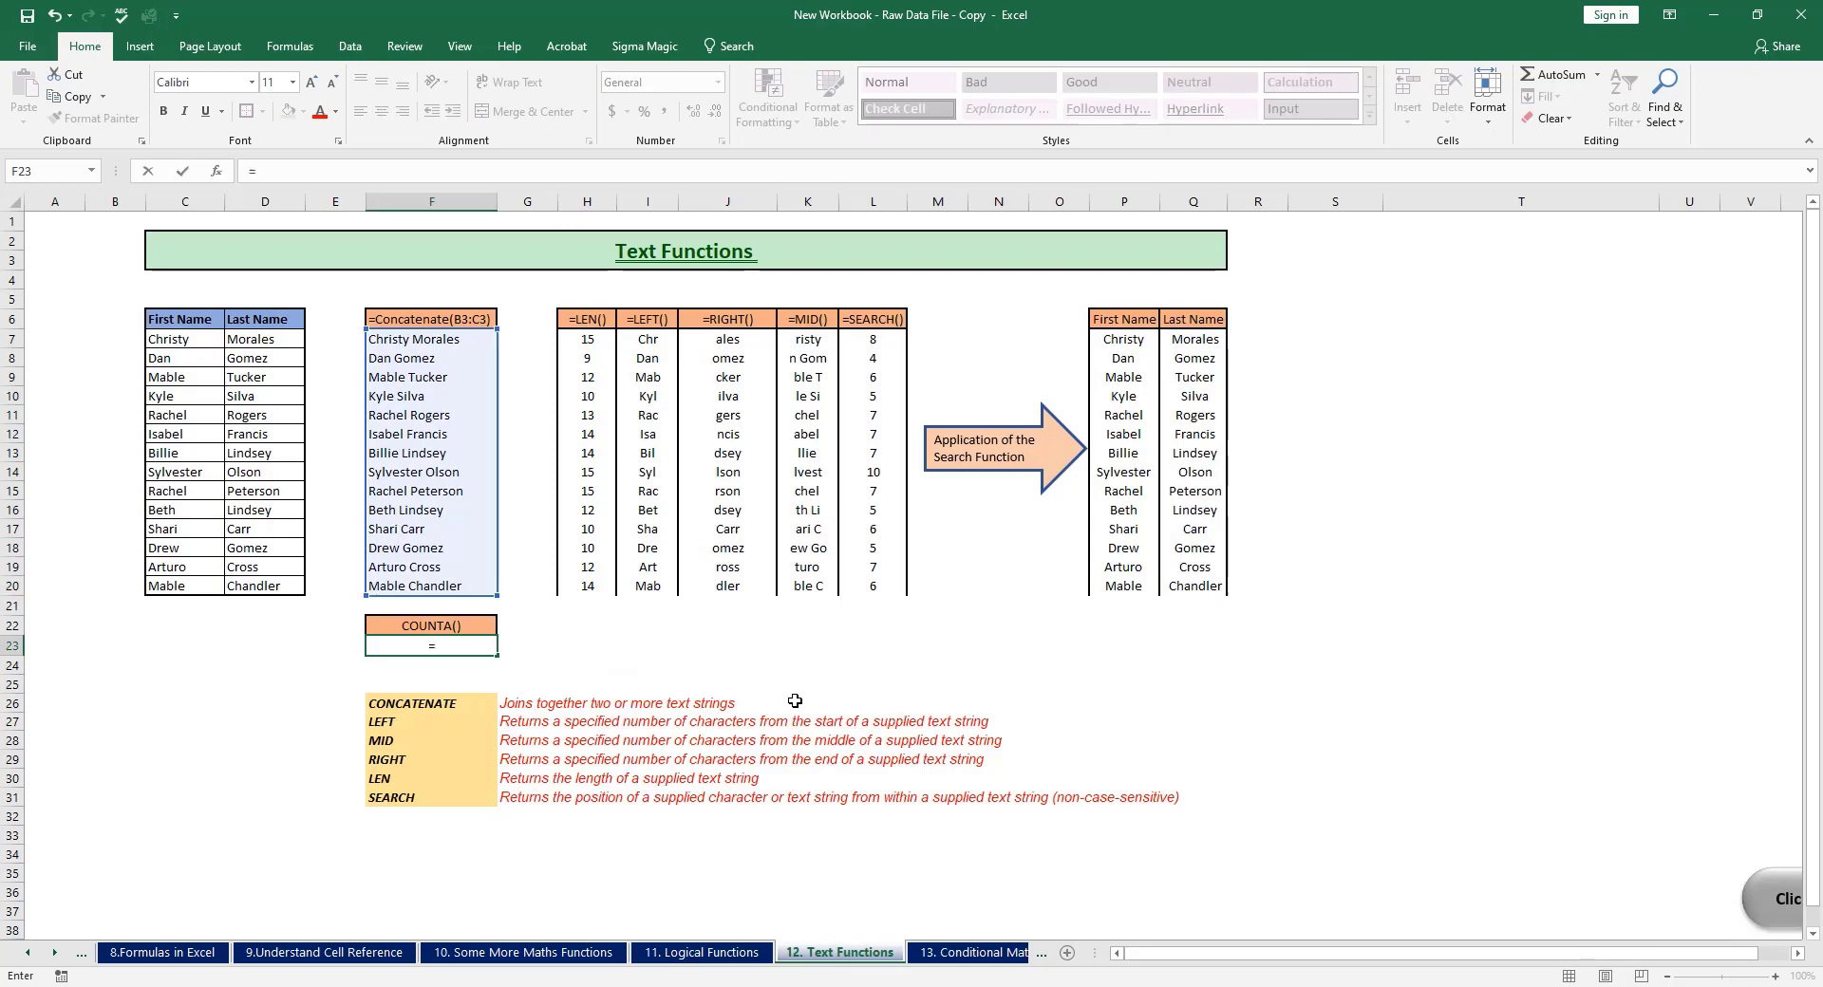
type("=coun")
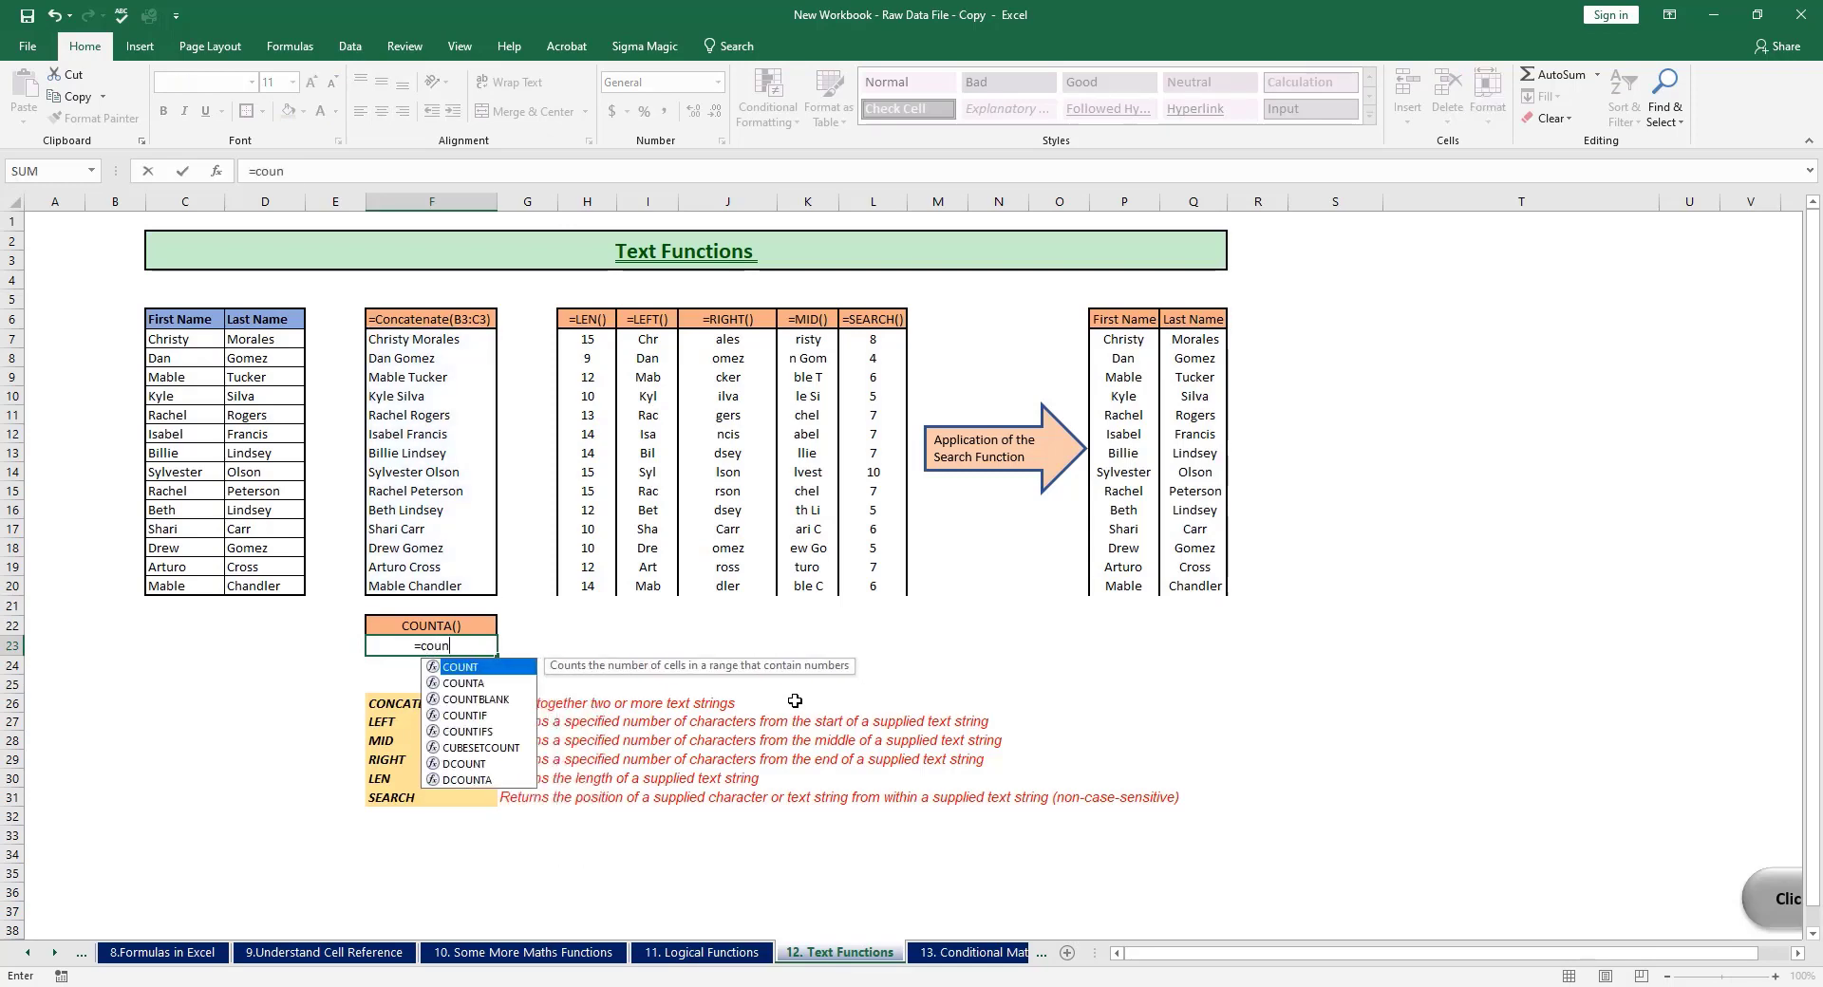
type("ta(")
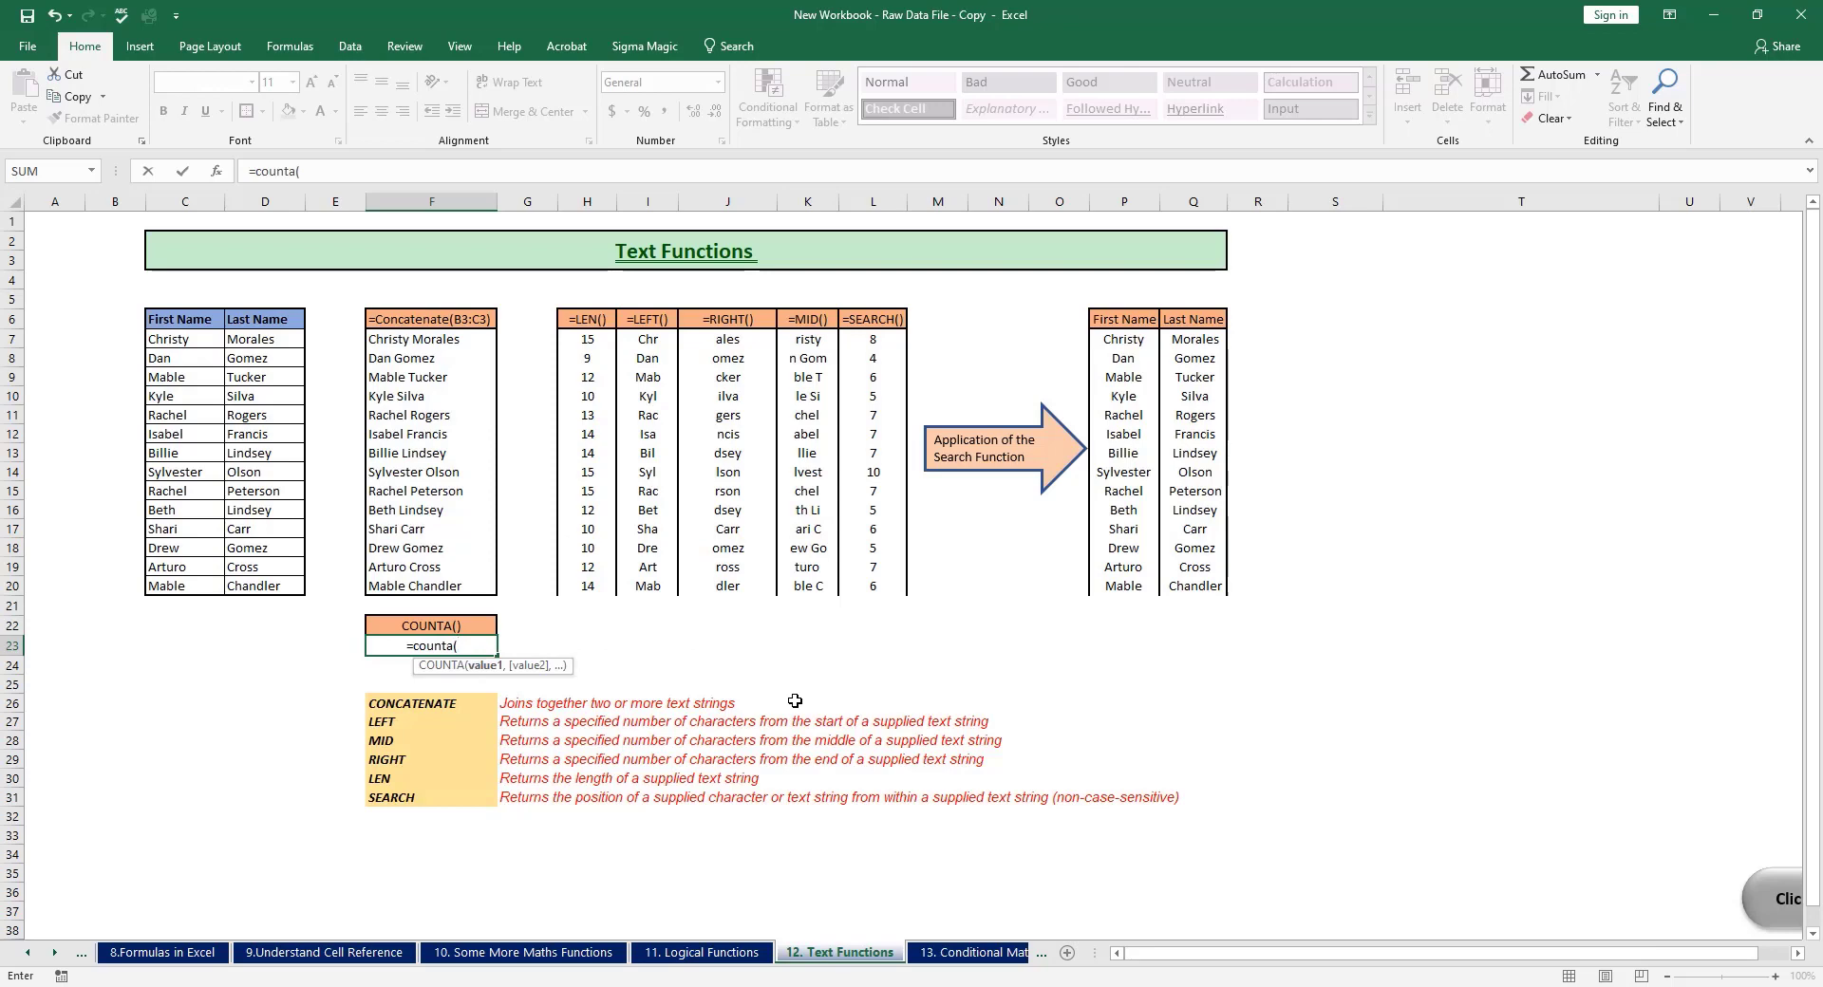
left_click_drag(454, 340, 451, 586)
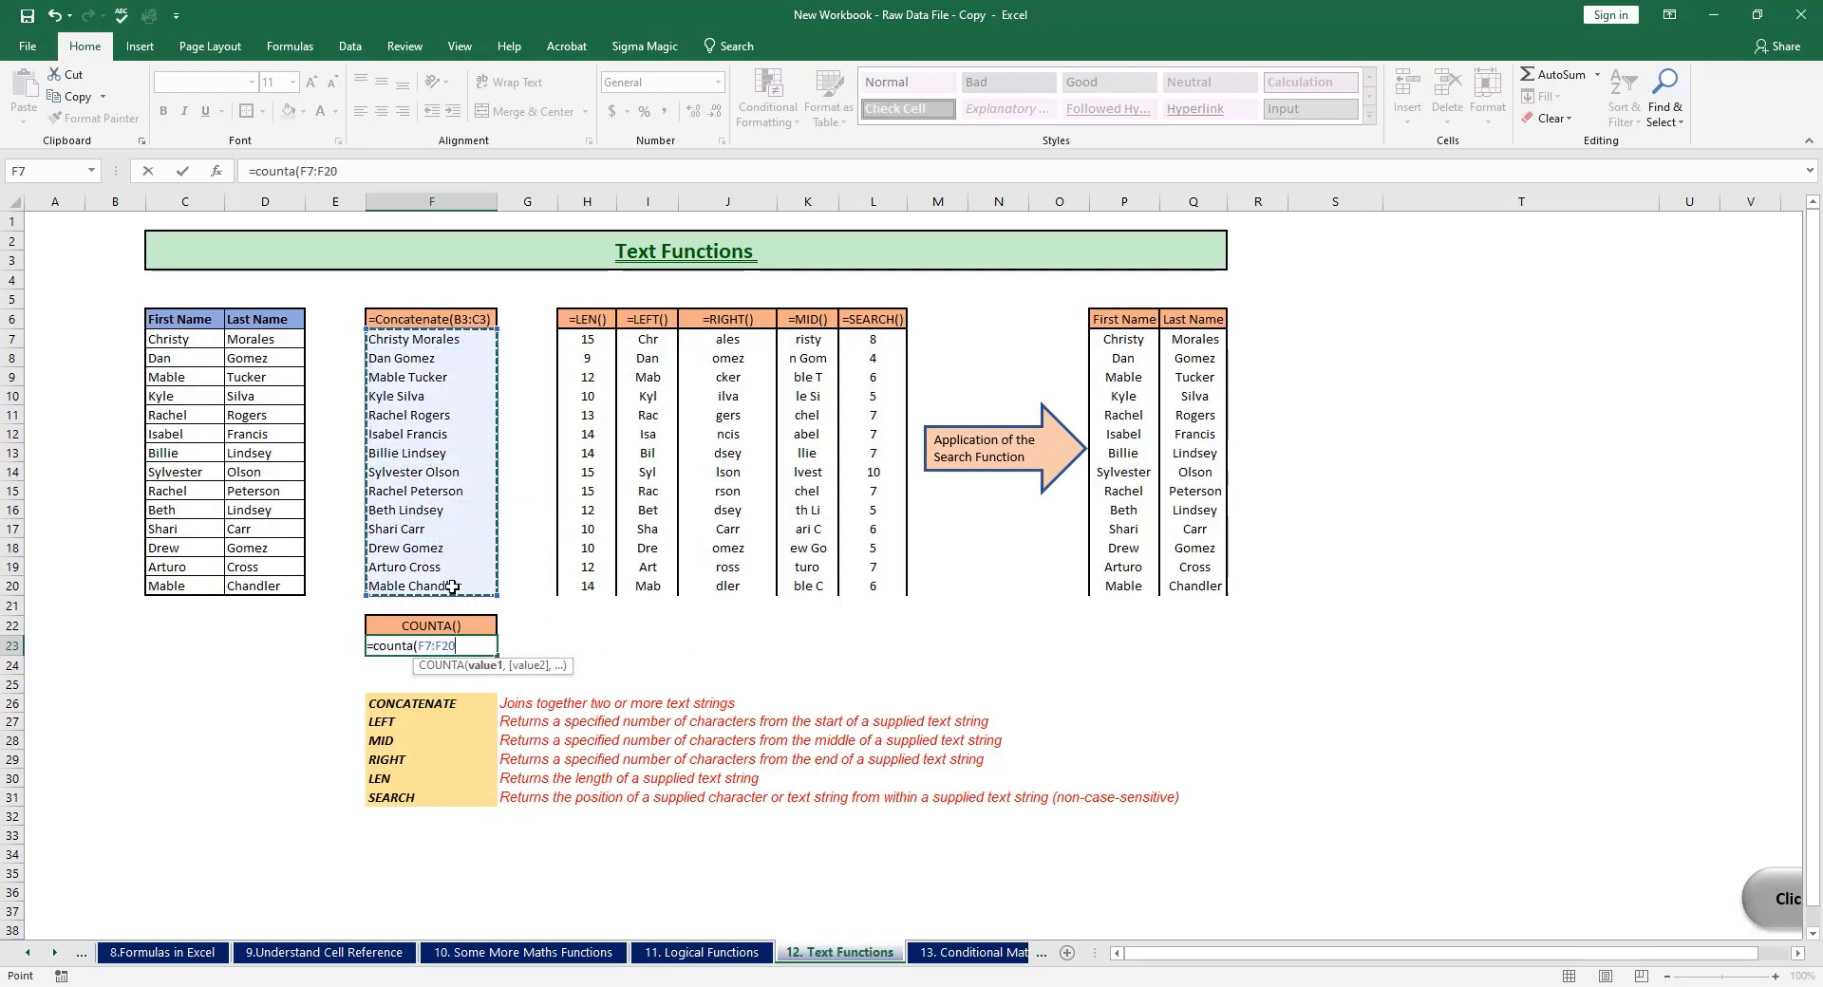
type(")")
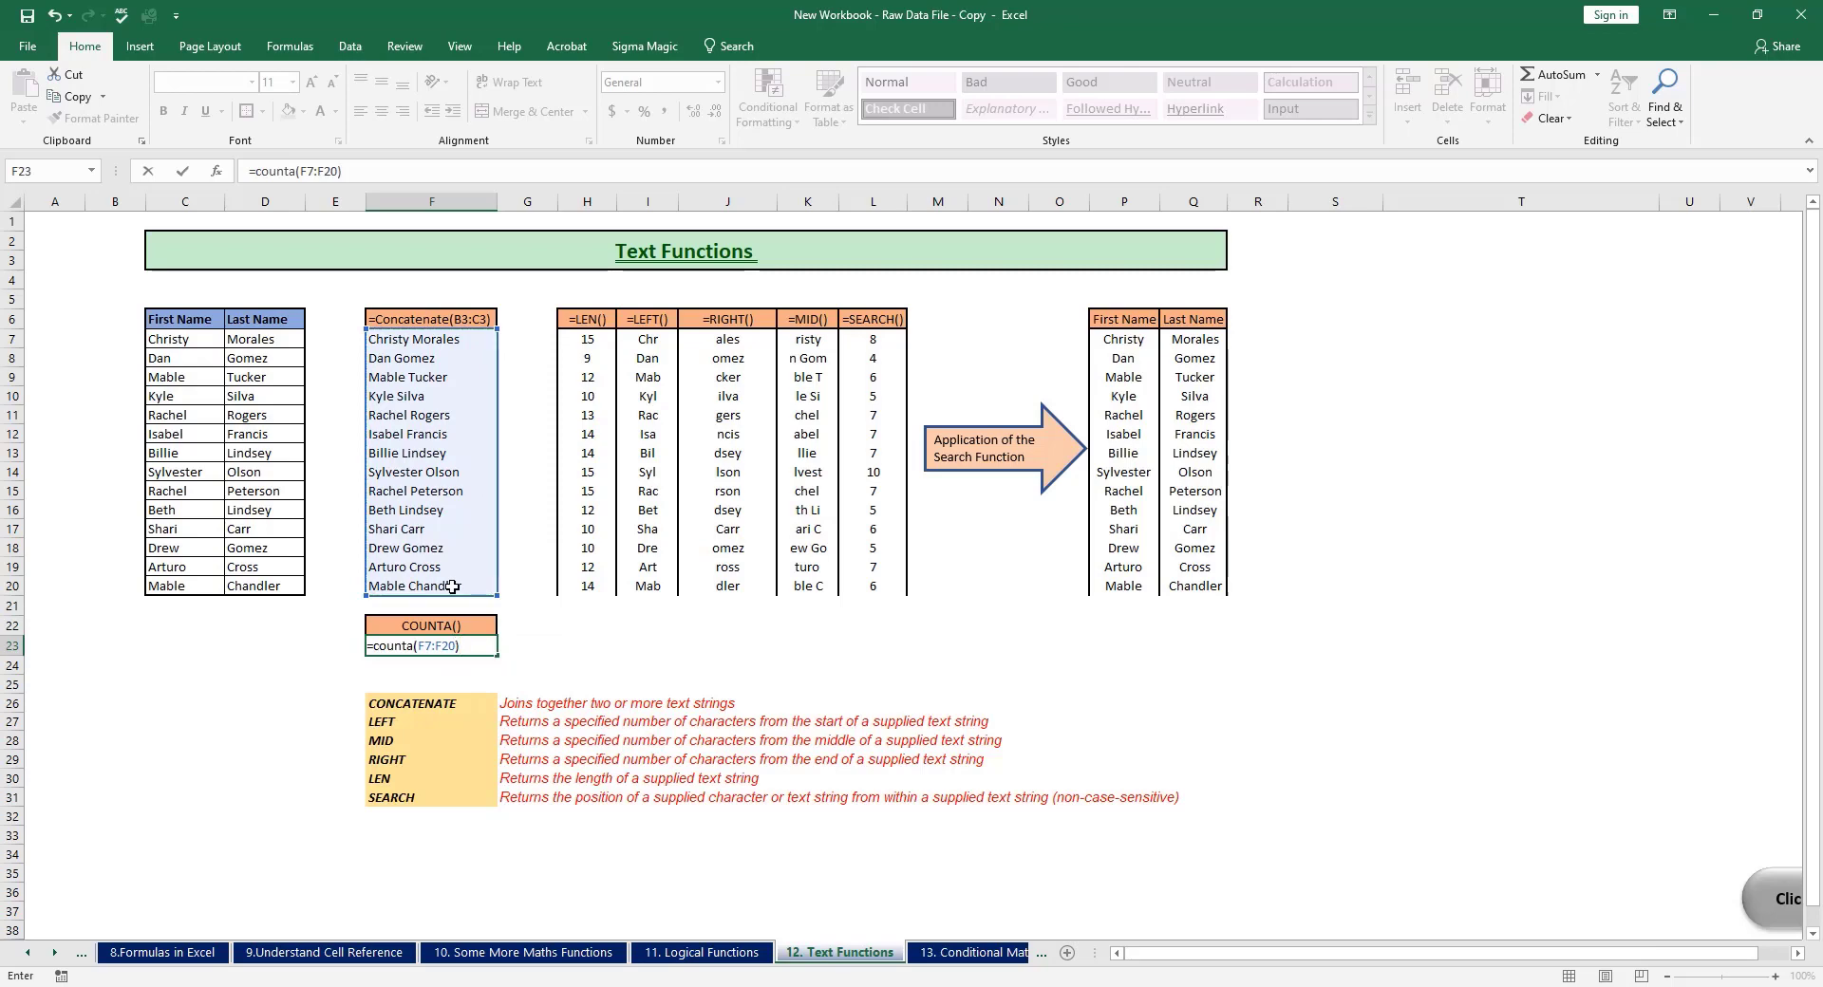
key("Return")
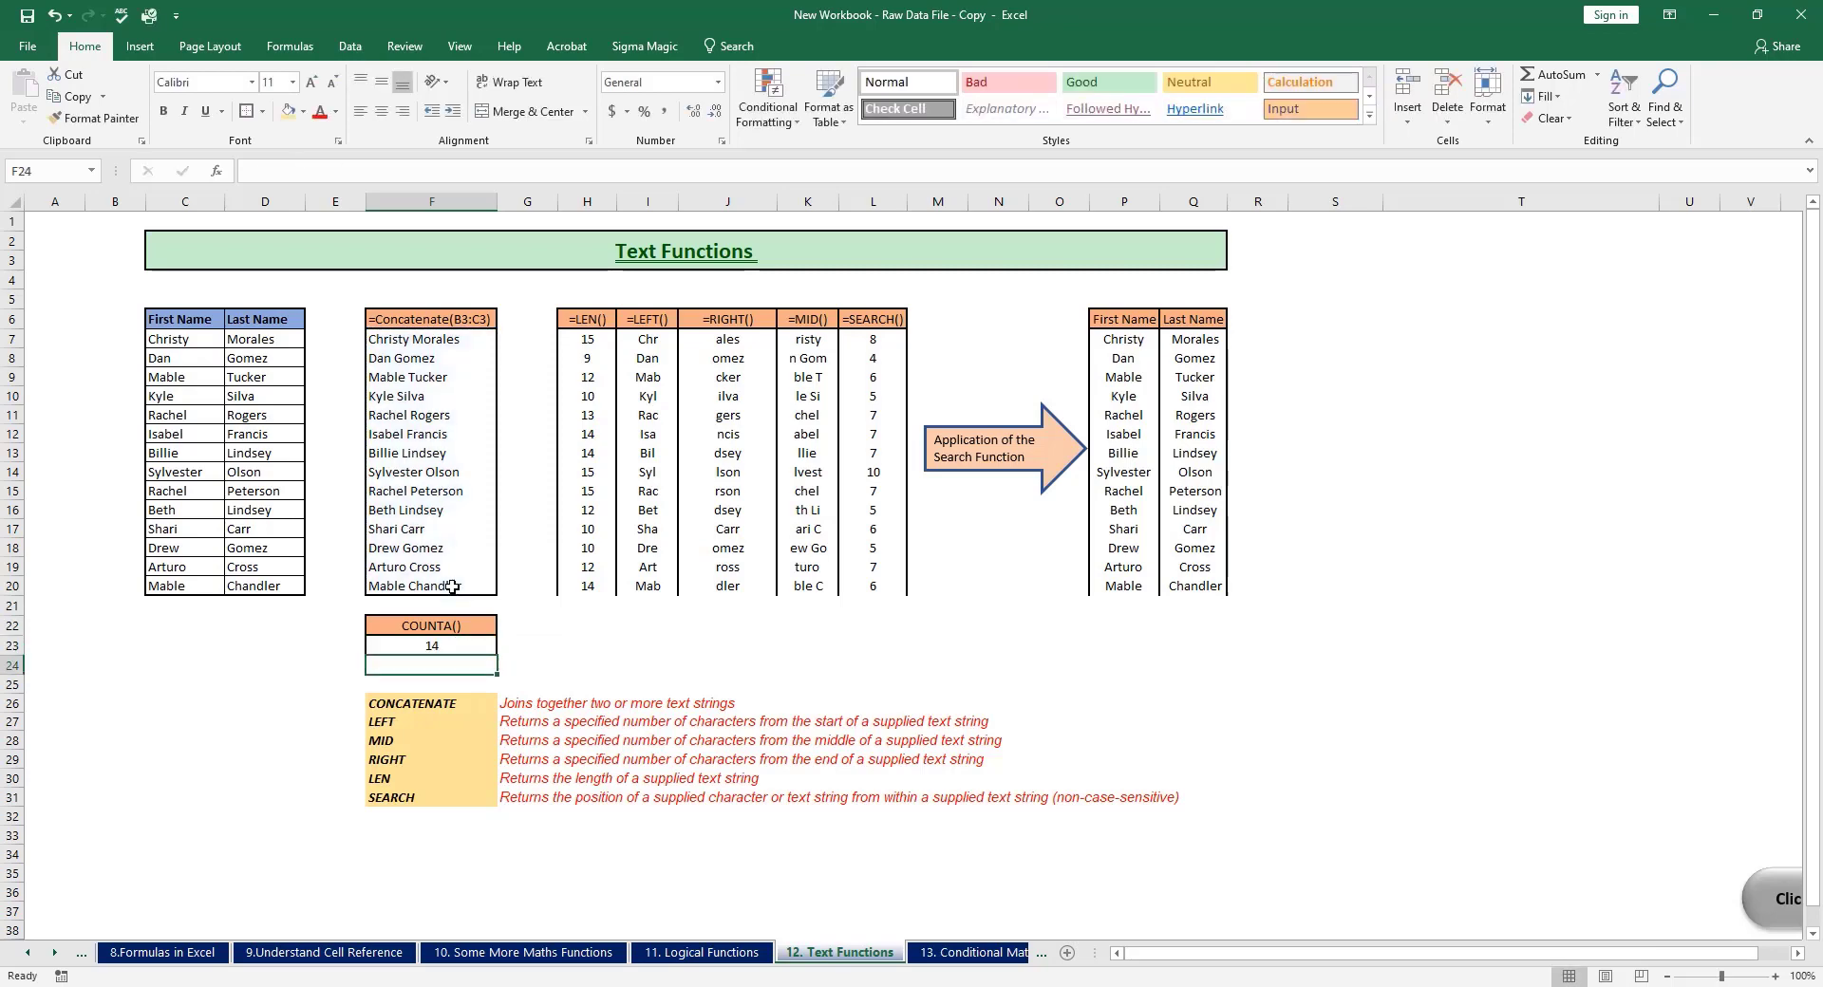
left_click_drag(432, 338, 432, 585)
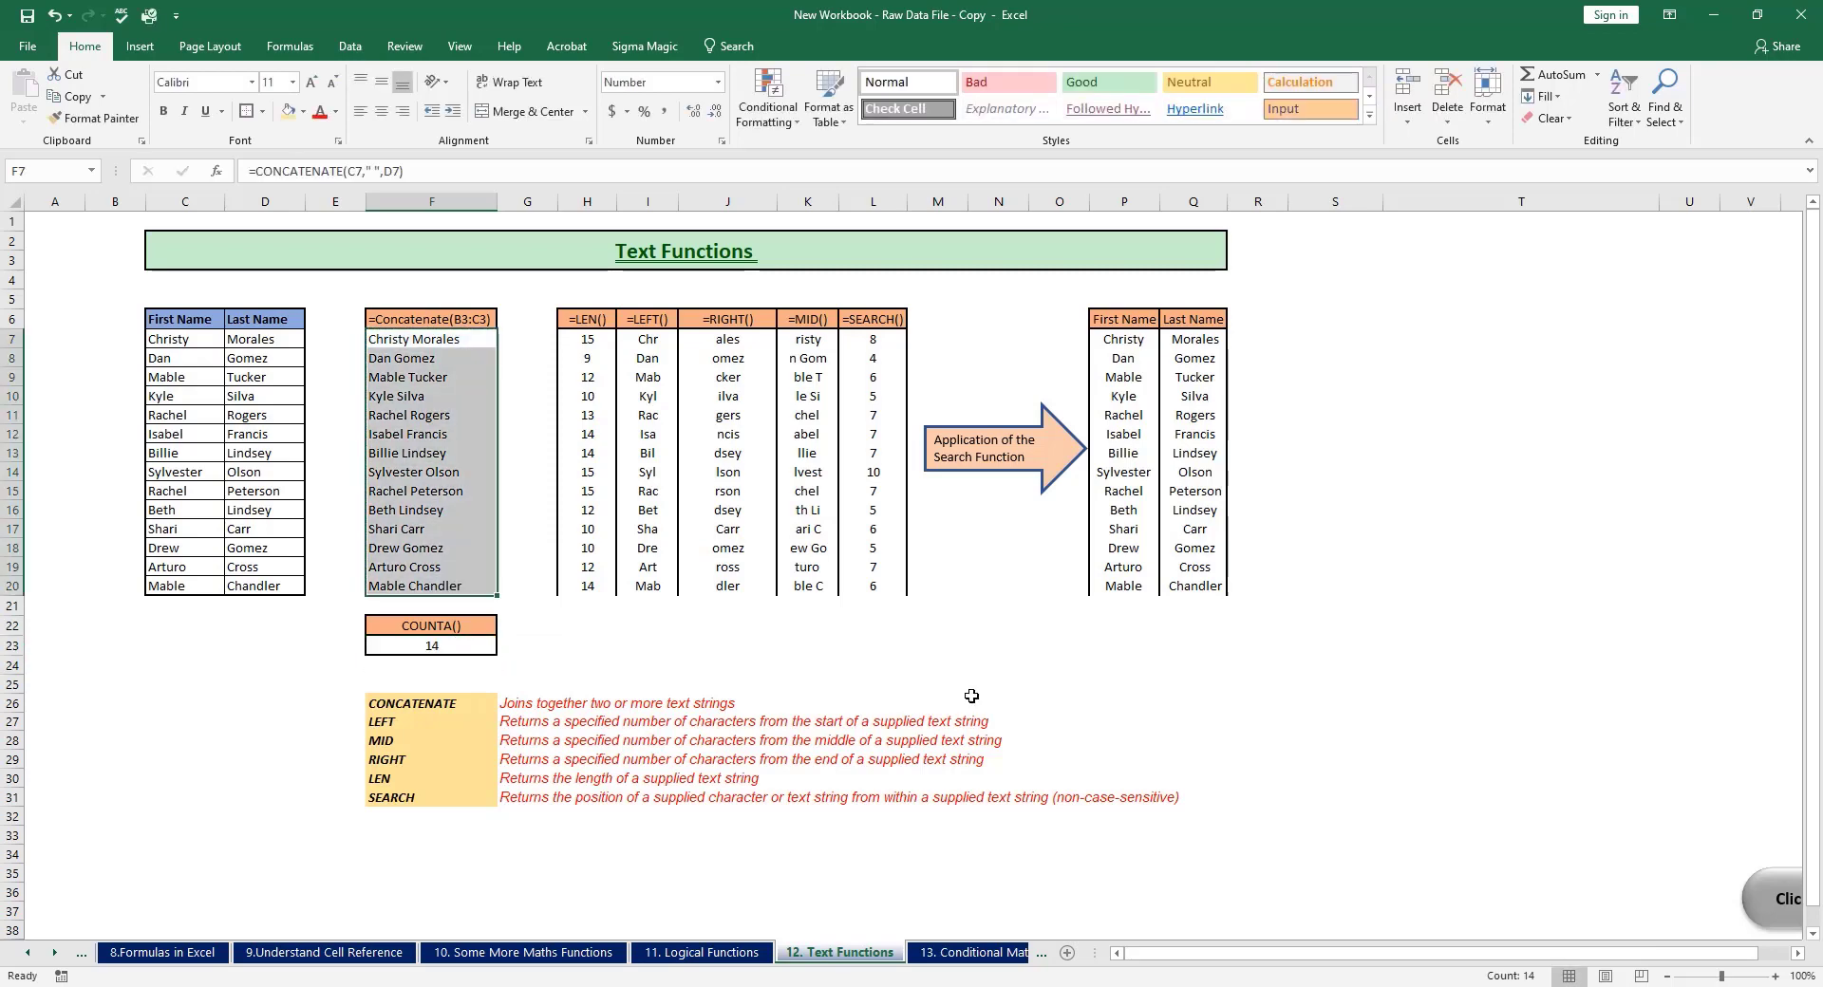